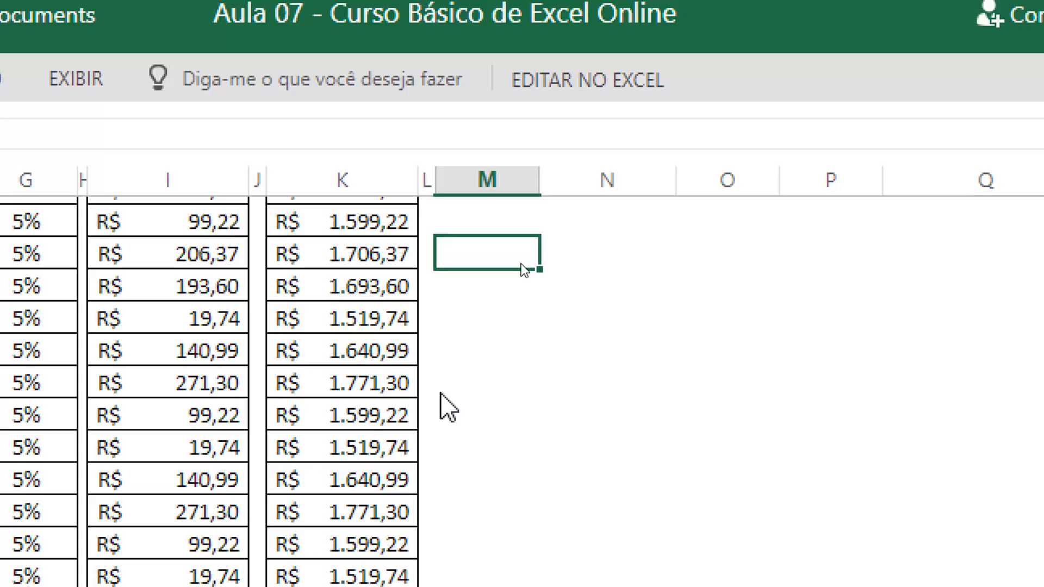
Enter the operator labels "+ Soma" and "- Subtração" as text in two consecutive cells of column M
type("' +  Soma")
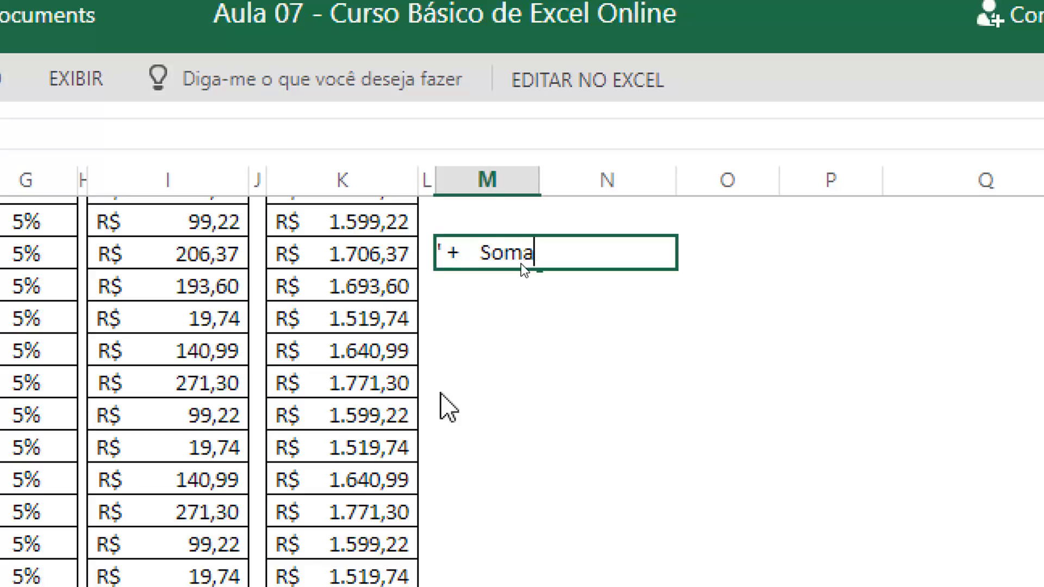
key("Return")
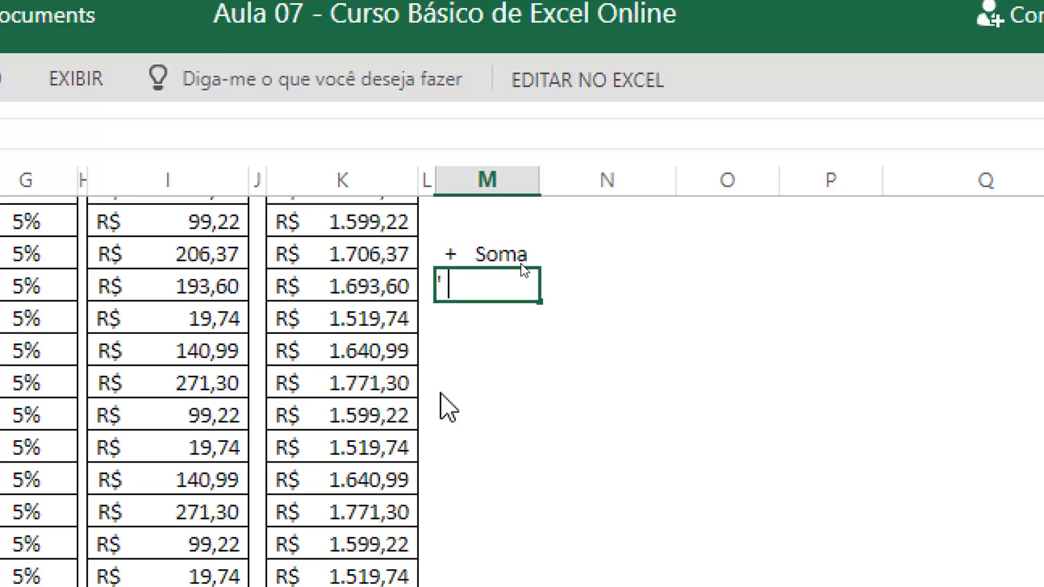
type("' - Sub")
key("BackSpace")
key("BackSpace")
key("BackSpace")
key("BackSpace")
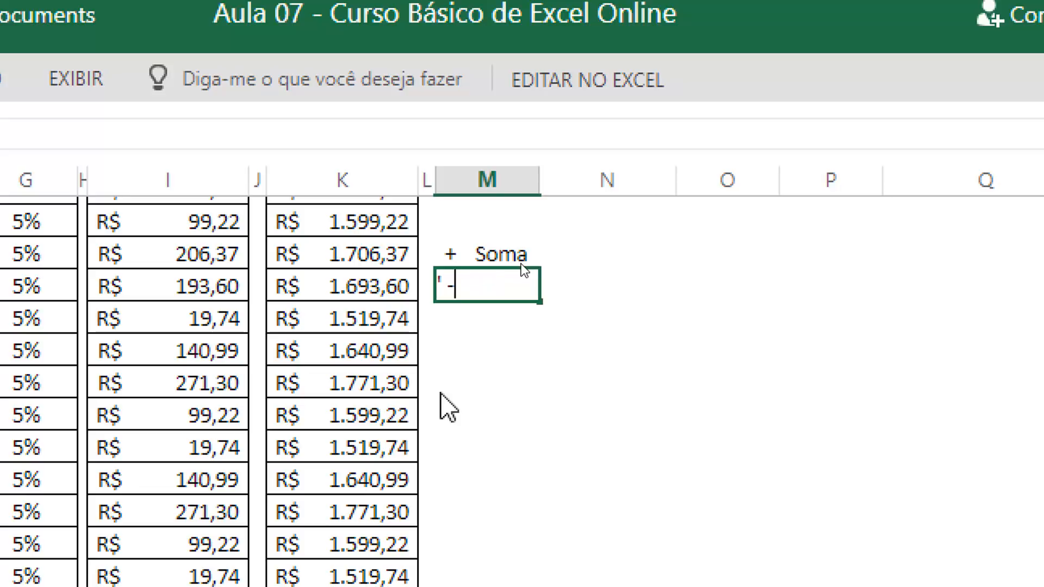
type("Sub")
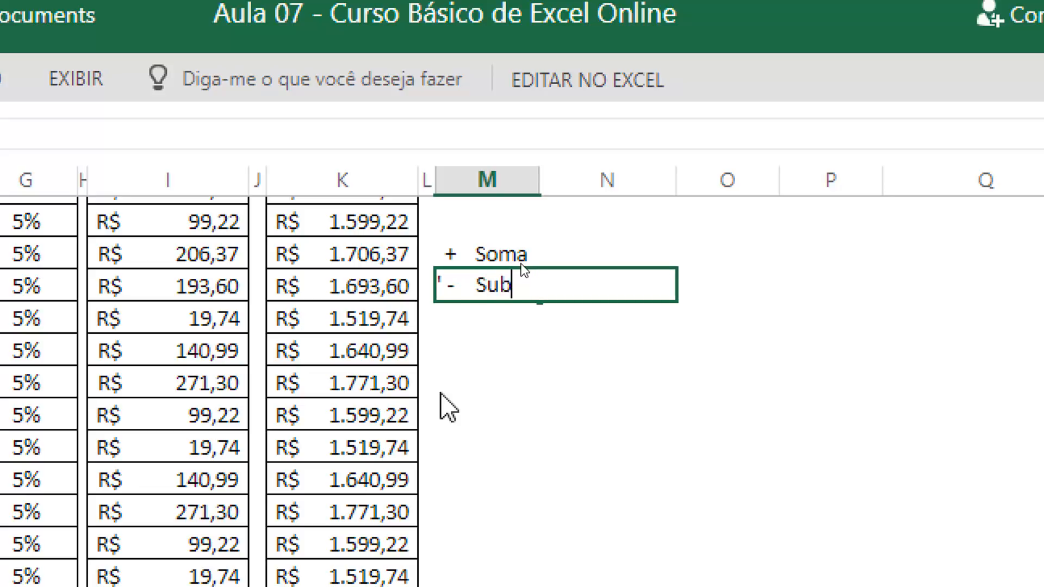
type("tração")
key("Return")
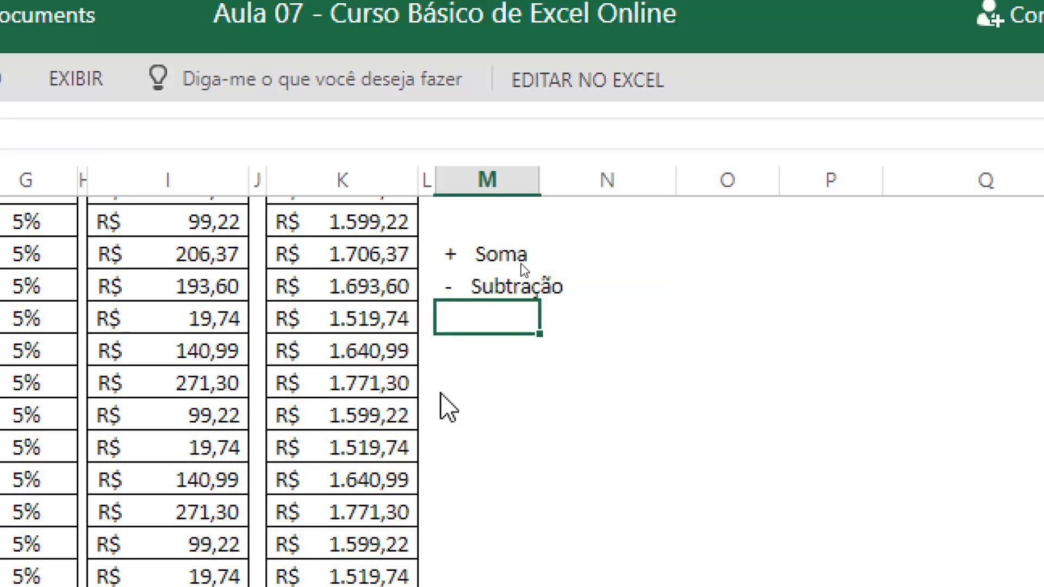
Enter the text label "* Multiplicação" in column M, leaving one empty row below the Subtração label
key("Return")
type("'")
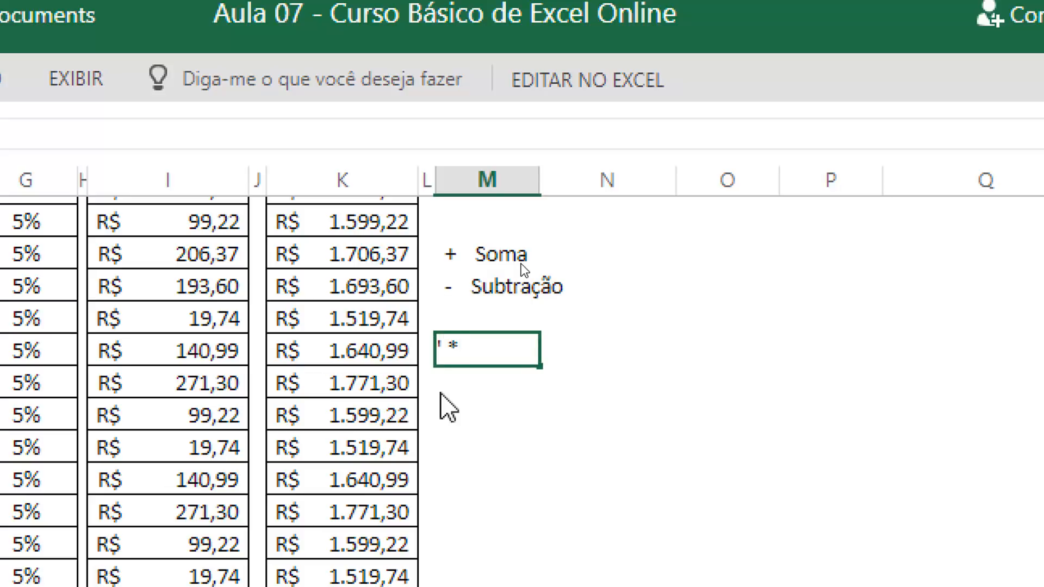
type(" *  Multi")
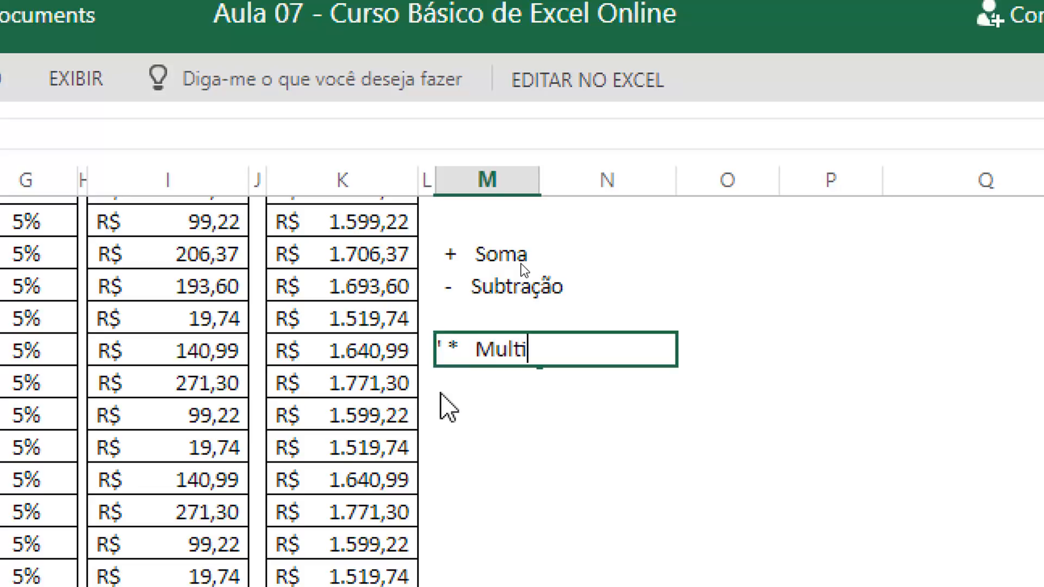
type("plicação")
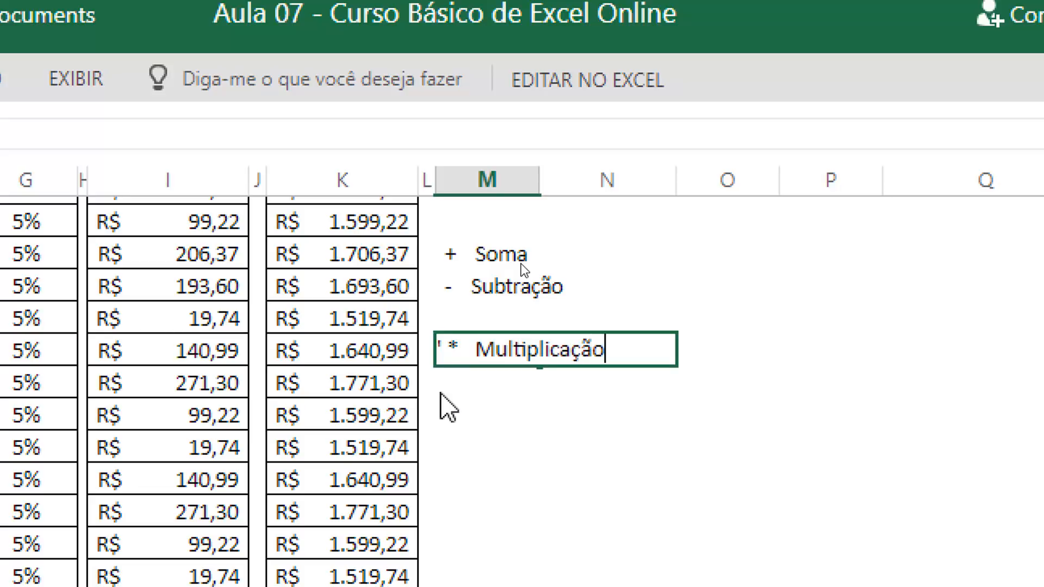
key("Return")
Enter the text label "/ Divisão" in the empty cell between Subtração and Multiplicação
key("Up")
key("Up")
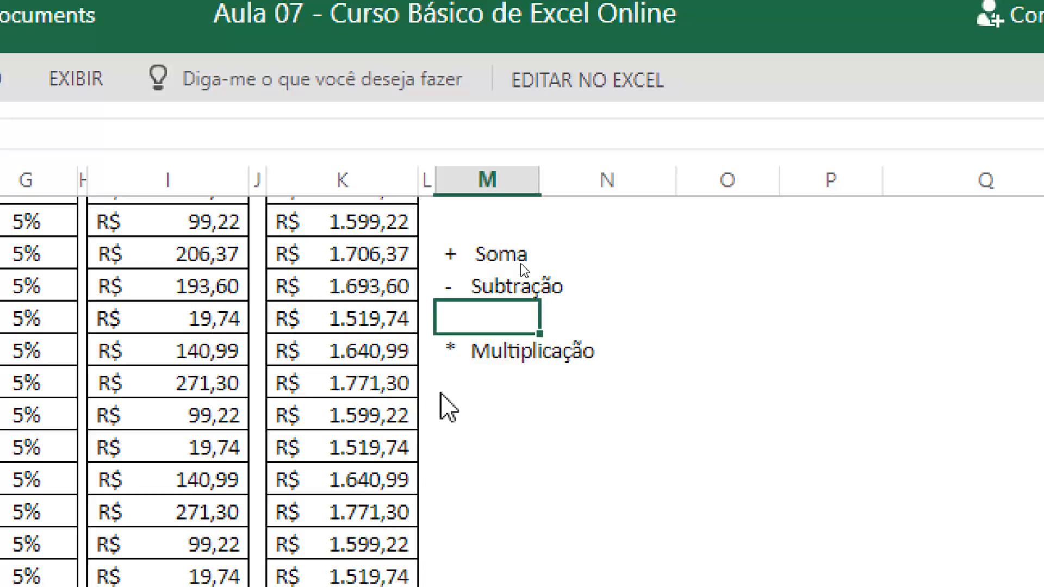
type("'/   Divis")
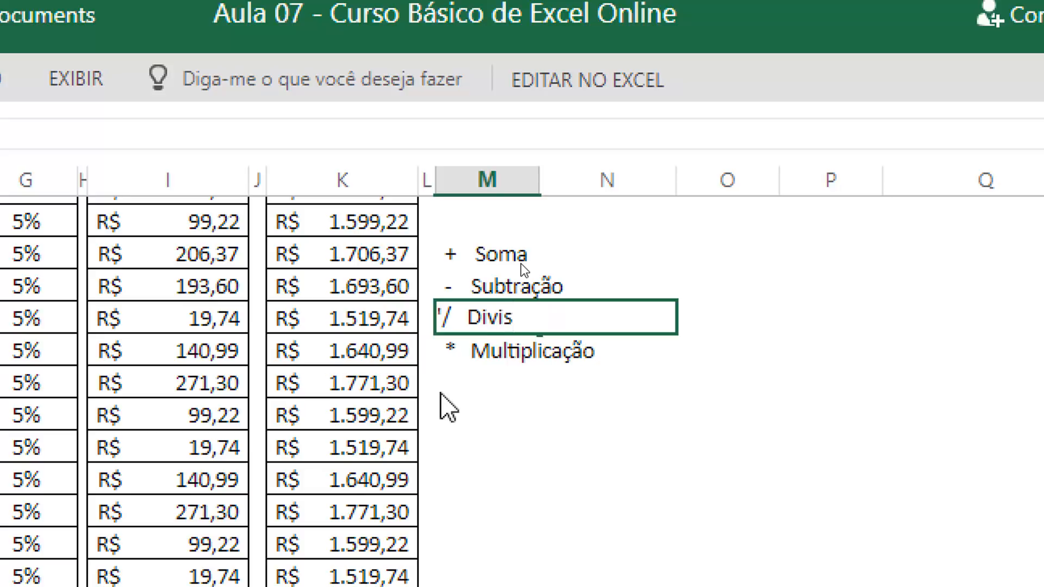
type("ão")
key("Return")
key("Up")
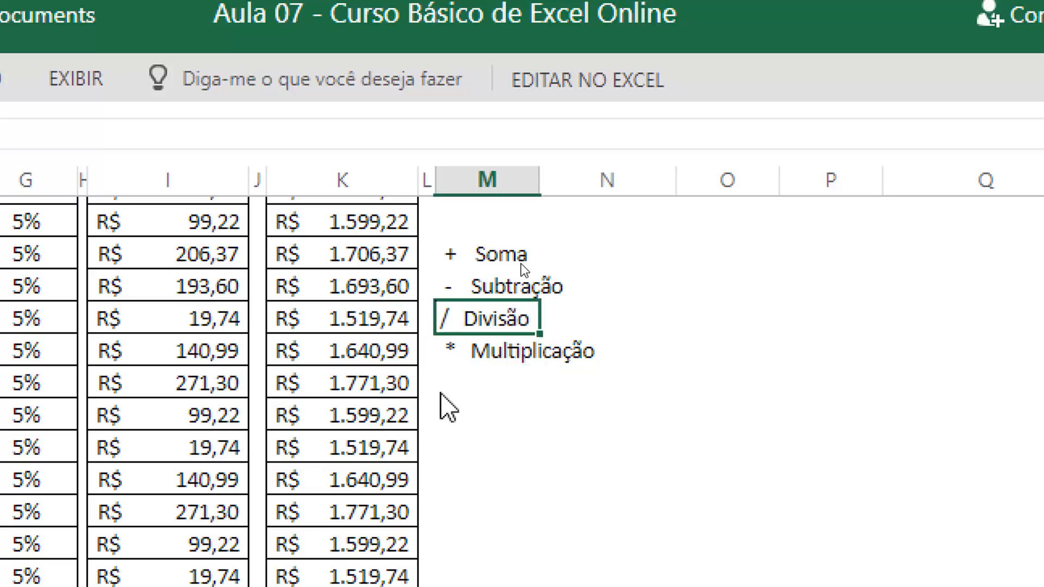
Add an extra space before the word Divisão in its label so it lines up with the other operator names
key("F2")
key("Left")
key("Left")
key("Left")
key("Left")
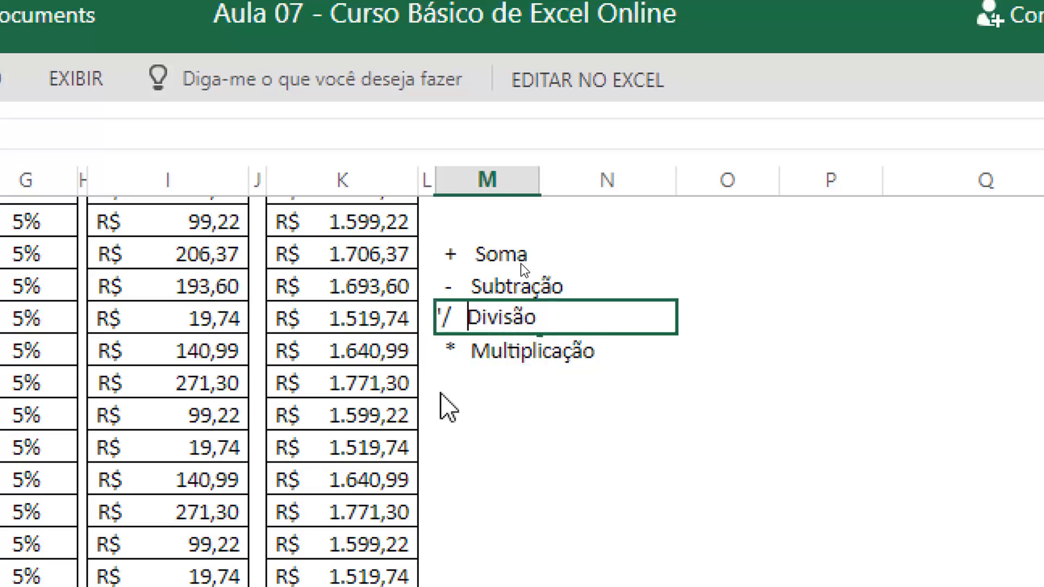
key("Return")
Enter the text label "% Pocentagem" in column M, leaving one empty row below Multiplicação
key("Down")
key("Down")
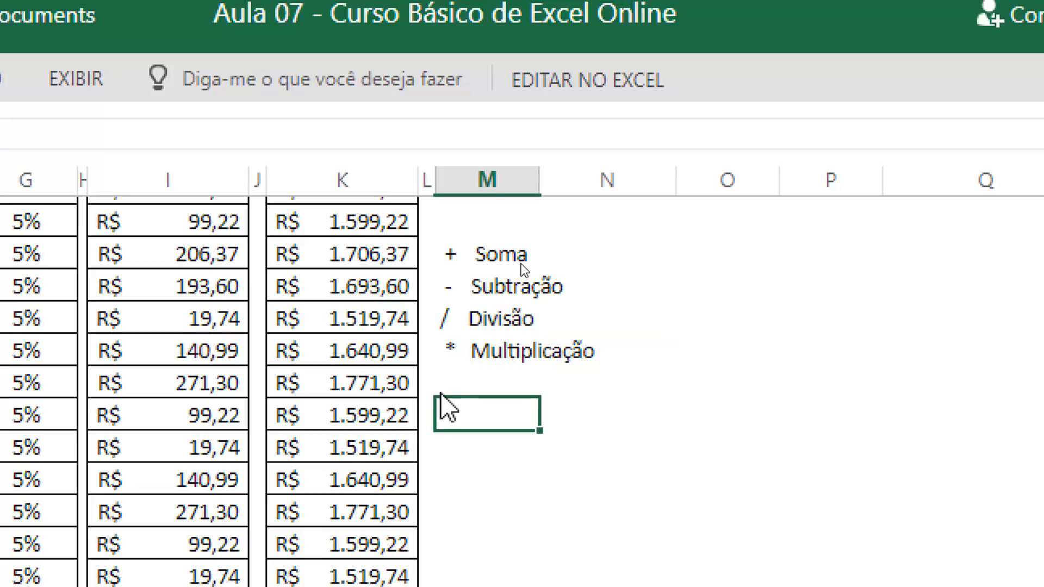
key("Up")
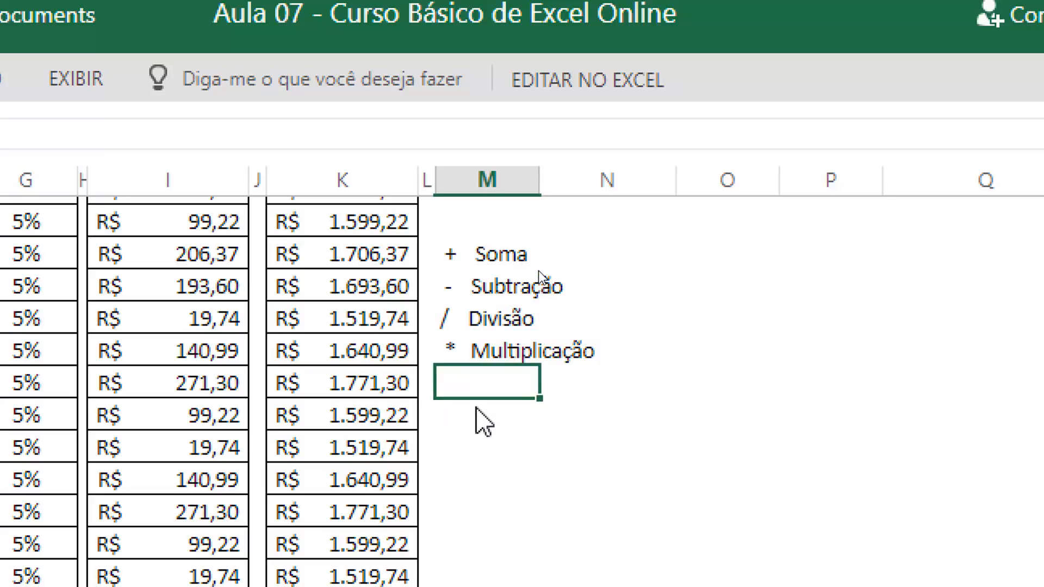
left_click(482, 422)
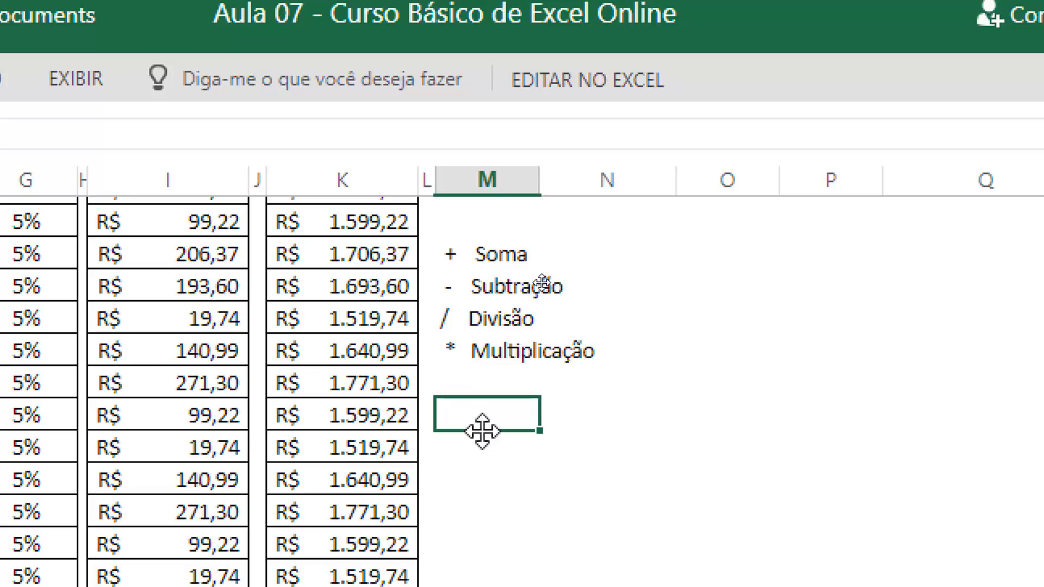
double_click(482, 430)
type("'%  ")
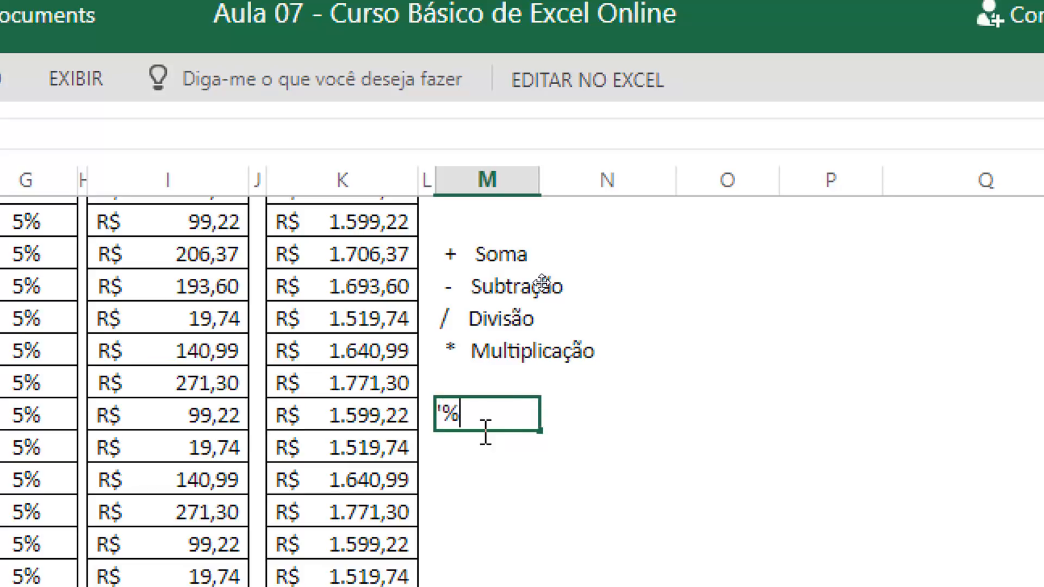
type("Pocentagem")
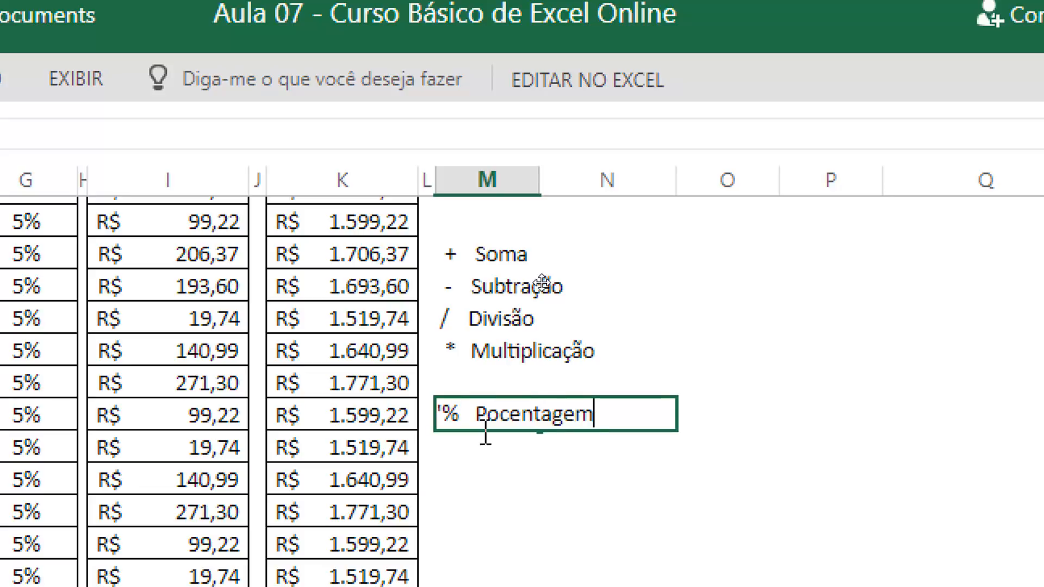
key("Return")
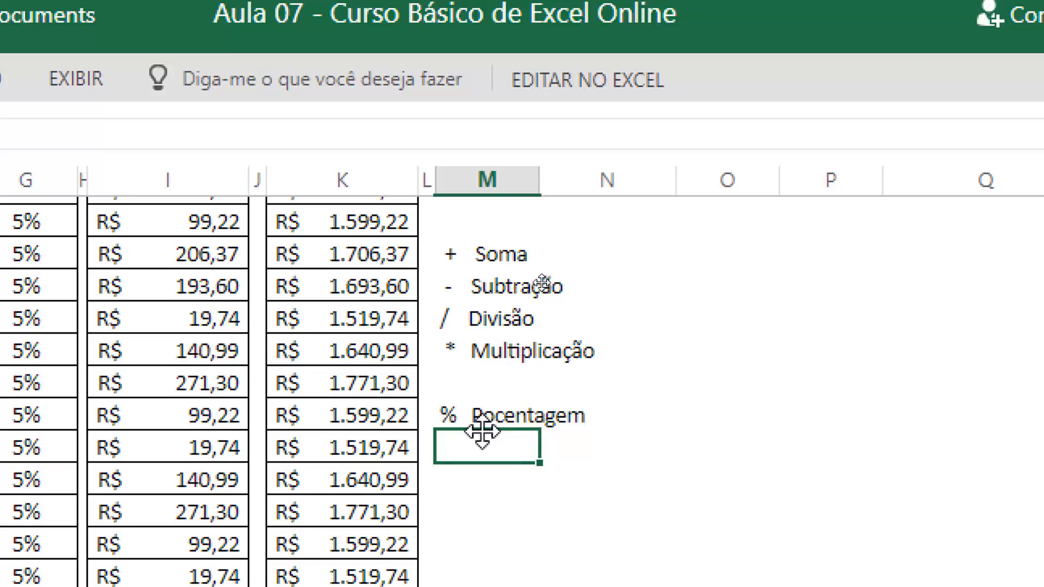
Enter the text label "^ potencia" in the cell directly below the percentage label
type("'")
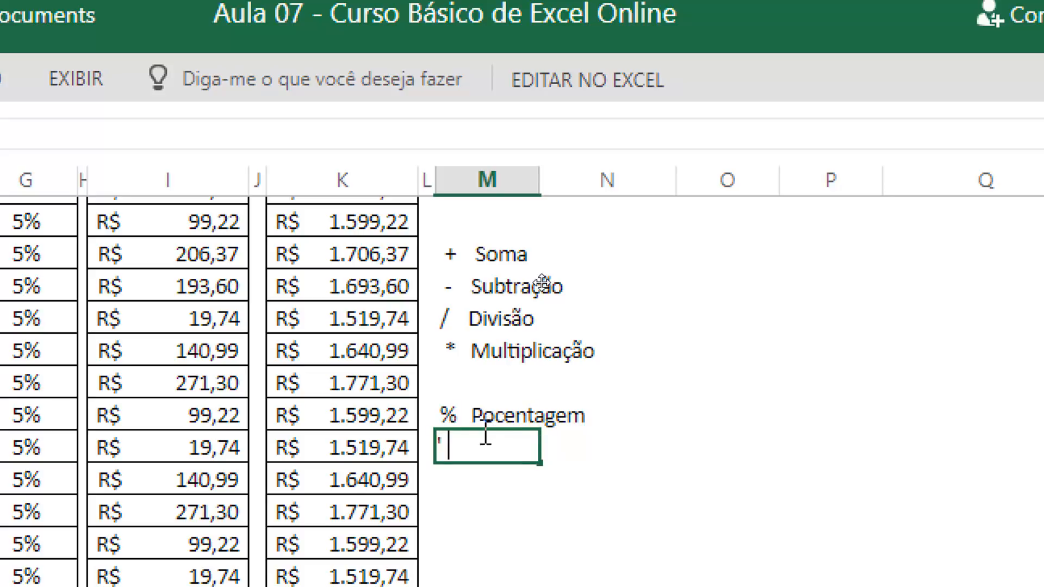
type(" ^  potencia")
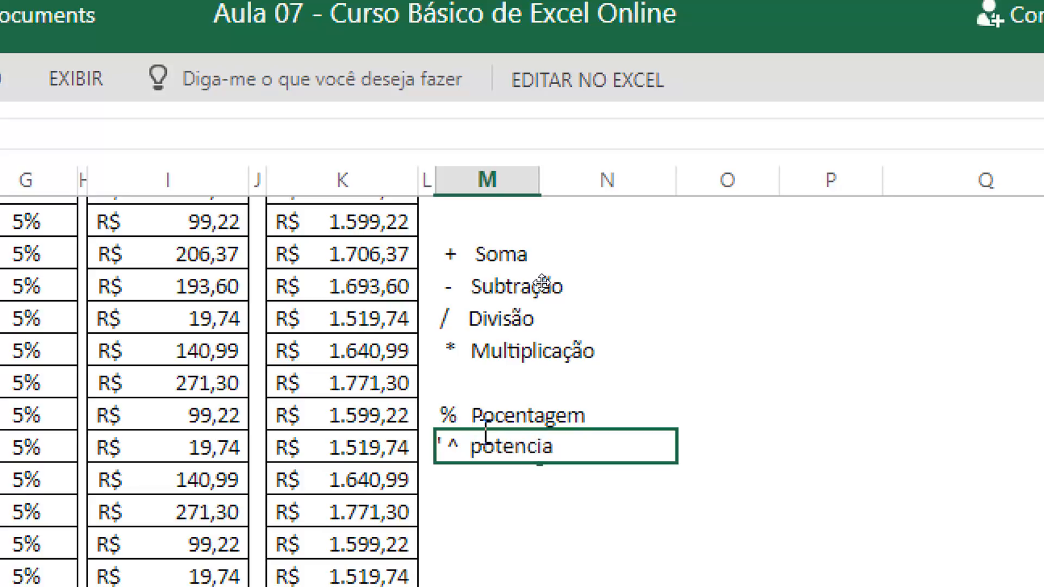
key("Return")
Write the note "= Usado apenas uma única vez no inicio" in column M, one empty row below the potencia label
key("Return")
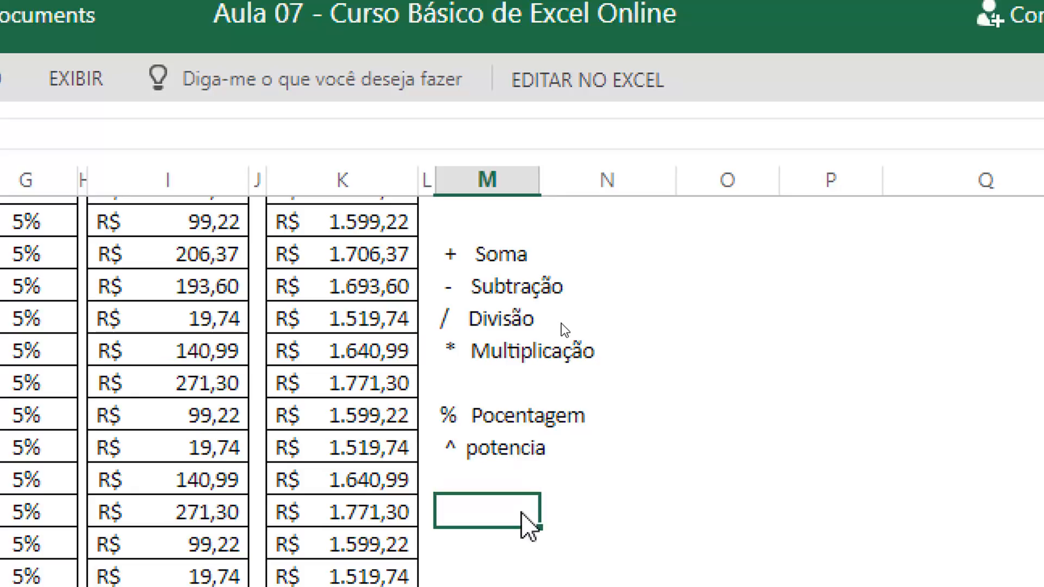
type("=")
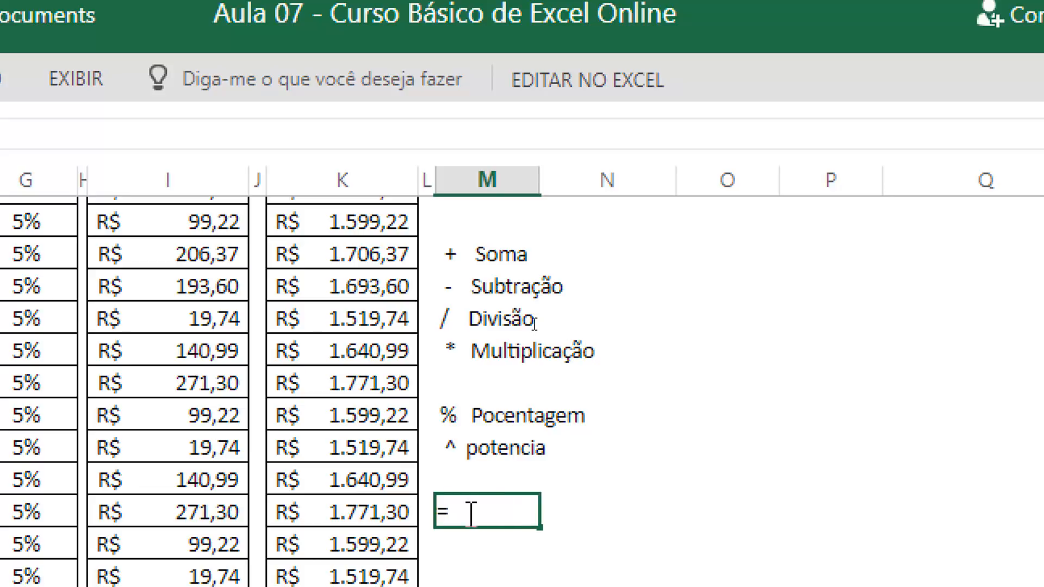
left_click_drag(455, 508, 437, 514)
left_click(461, 500)
double_click(459, 503)
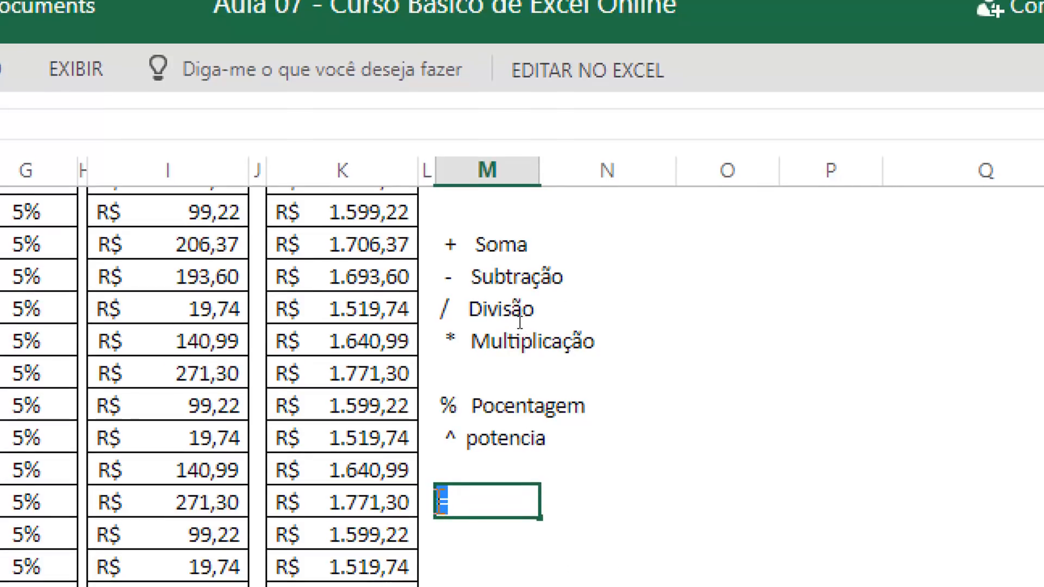
key("Tab")
double_click(470, 498)
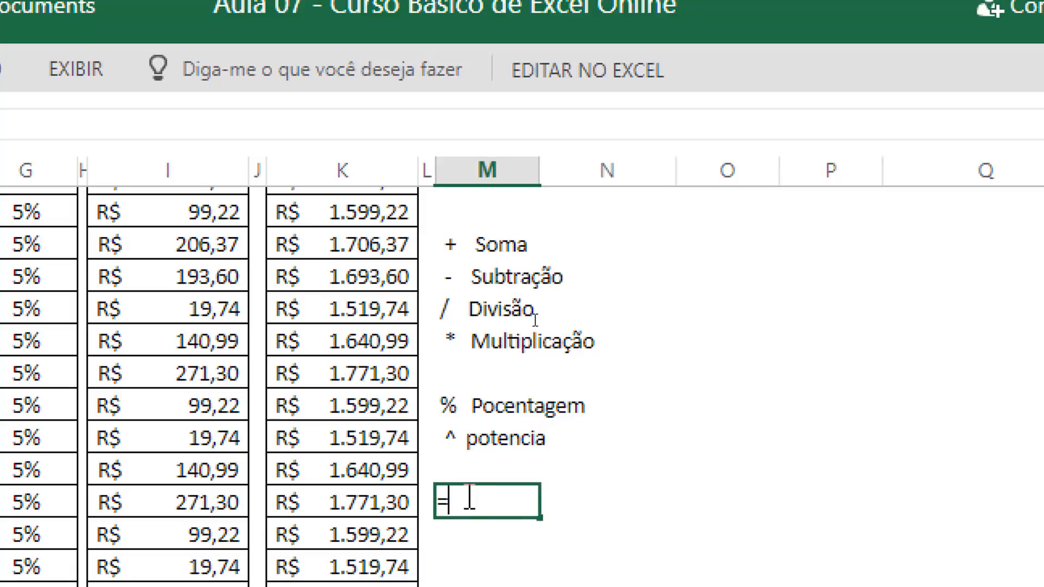
type("Usado apenas uma")
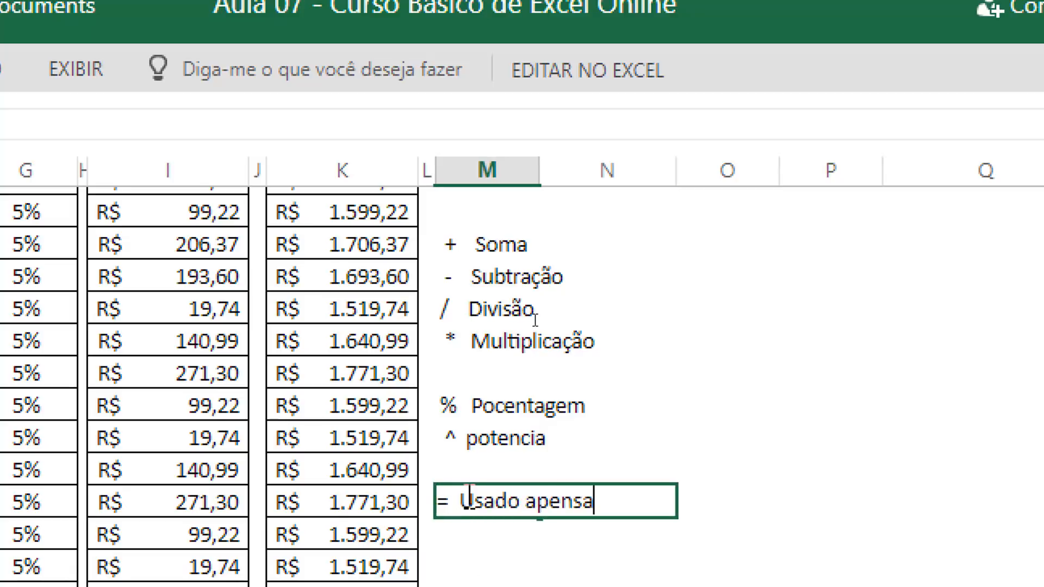
key("BackSpace")
key("BackSpace")
type("as uma ú")
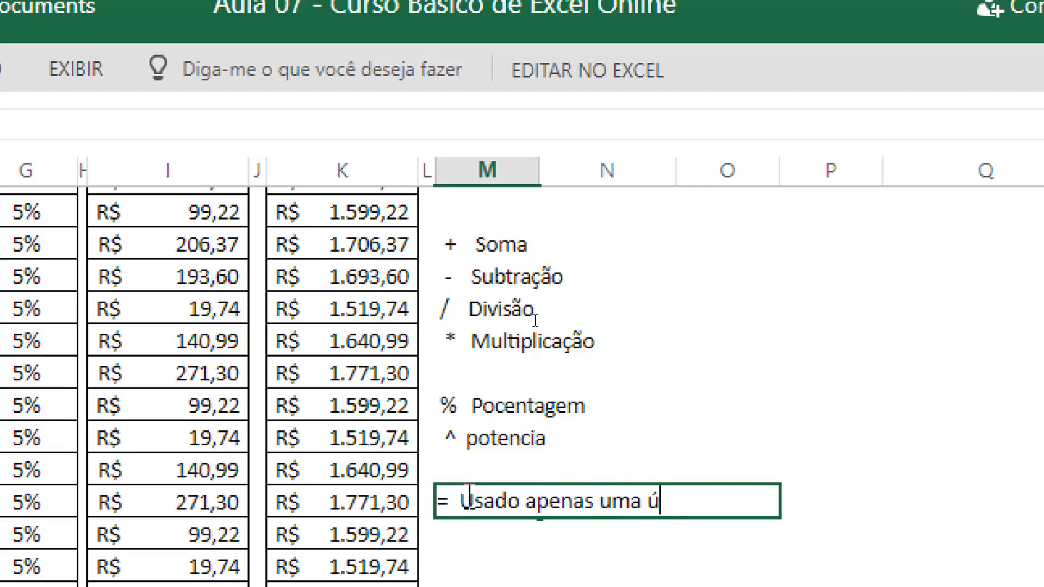
type("nica vez ")
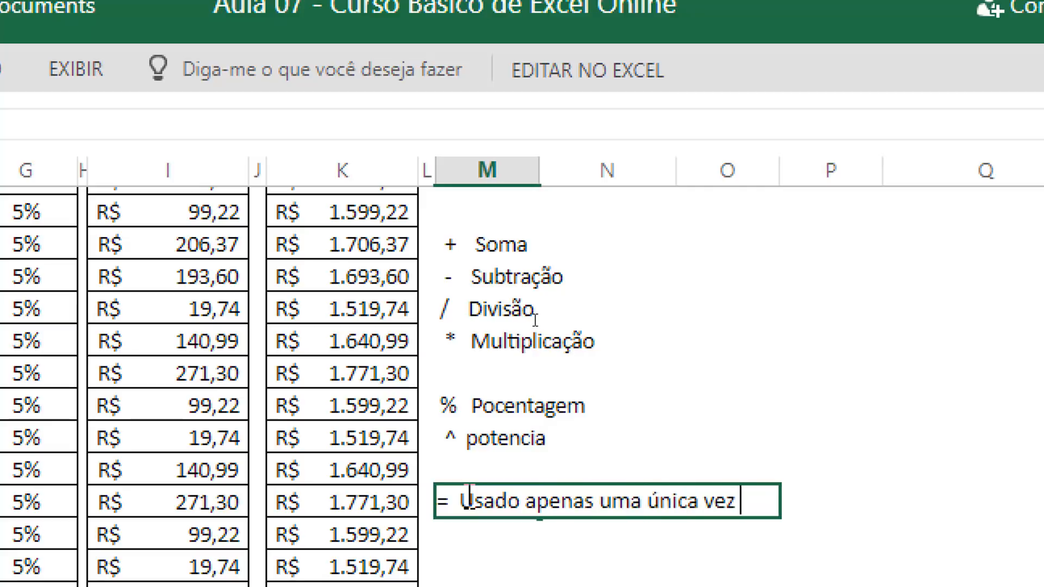
type("no inicio")
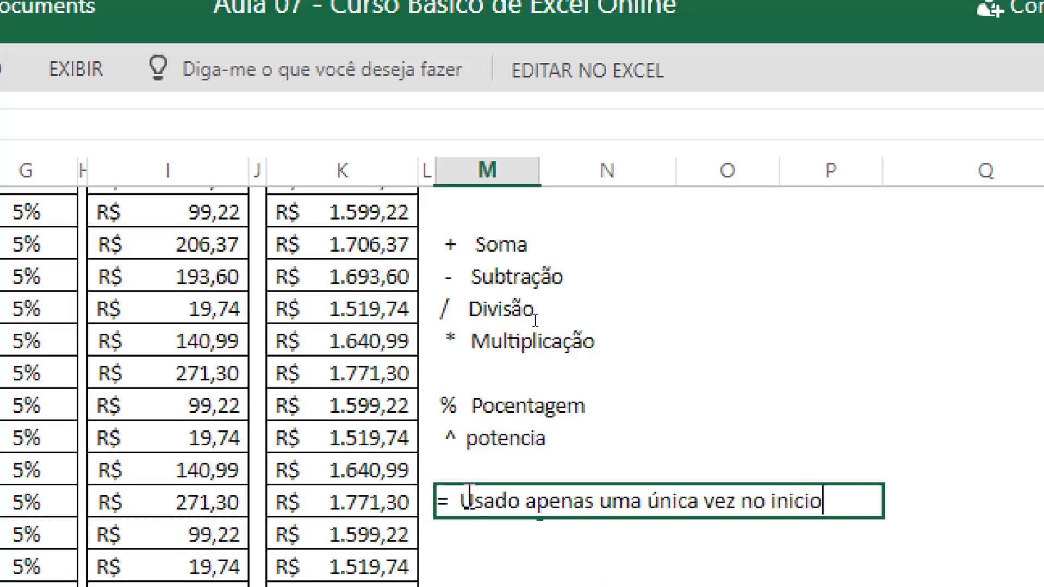
key("Return")
Prefix the "= Usado apenas uma única vez no inicio" note with an apostrophe so it is stored as text
double_click(473, 503)
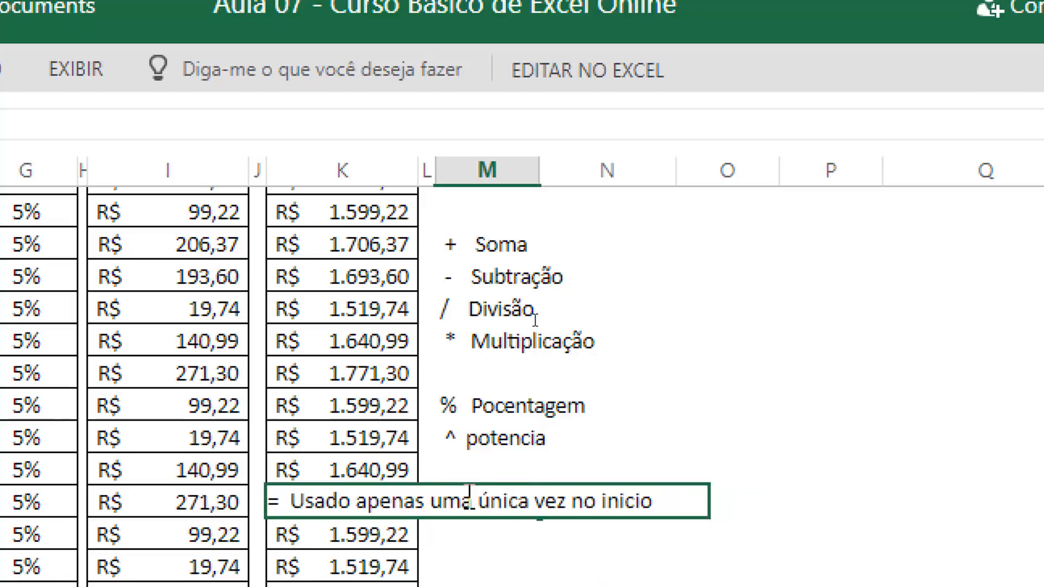
left_click(261, 499)
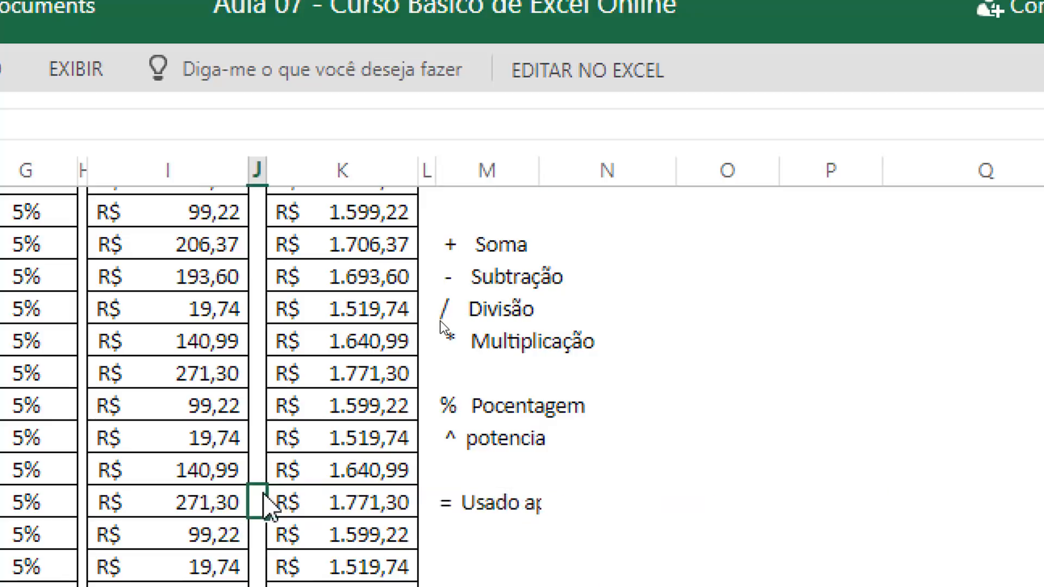
left_click(485, 505)
double_click(486, 505)
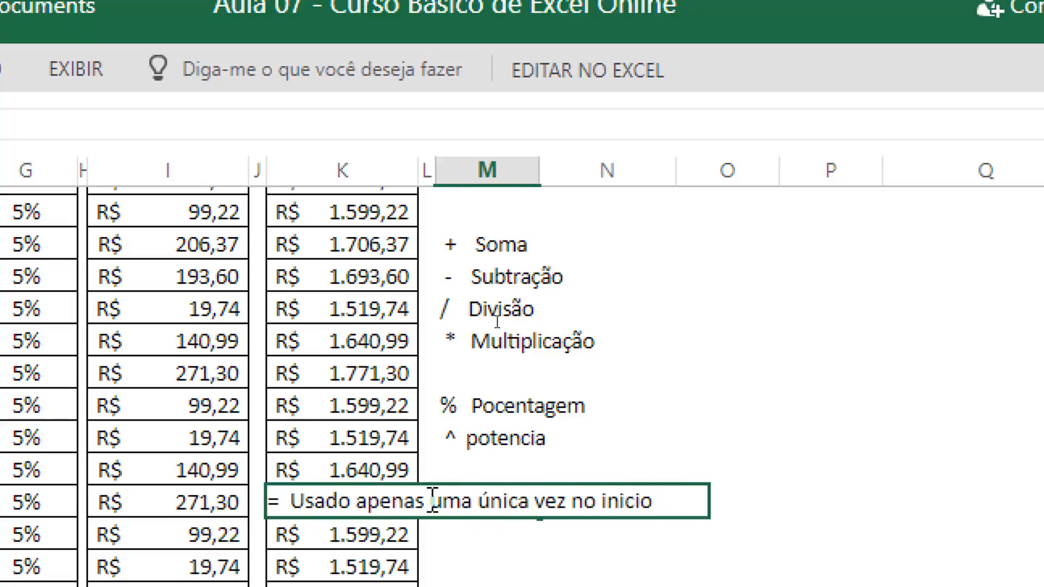
left_click(269, 498)
type("'")
key("Return")
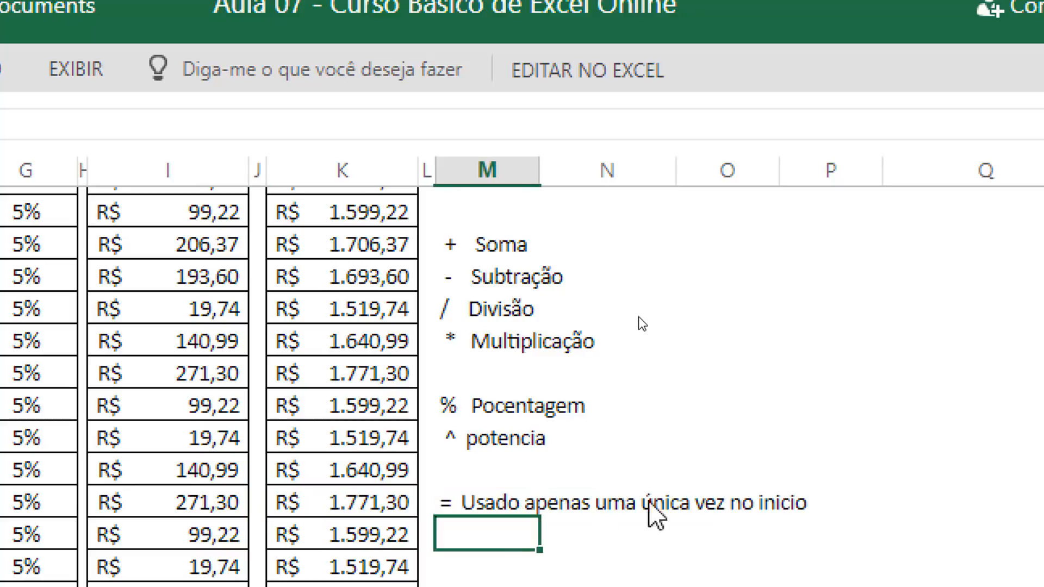
Go back up to the Valor Unitário and Desconto table in columns Q and R
left_click(493, 505)
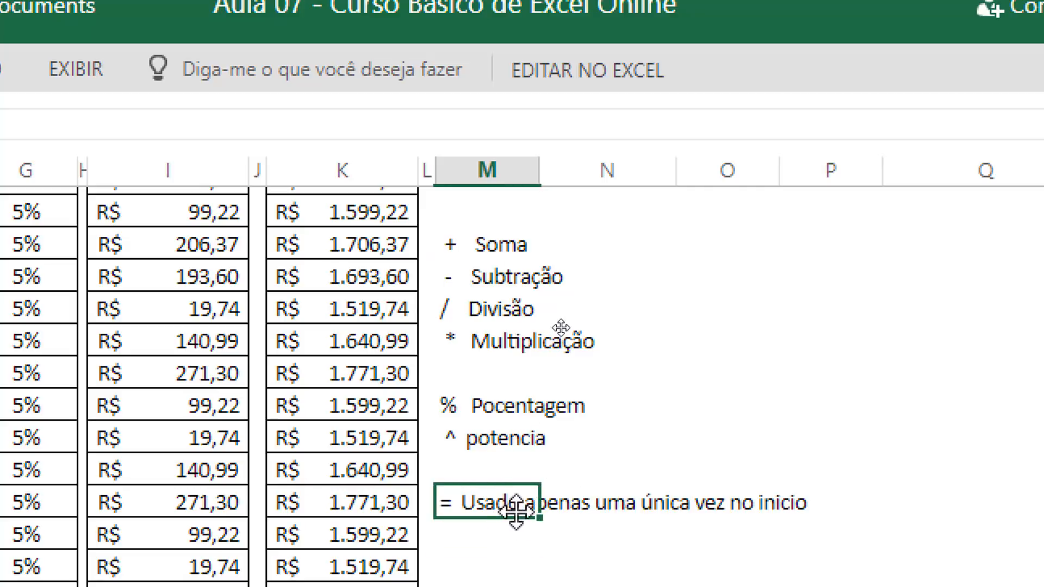
left_click(701, 408)
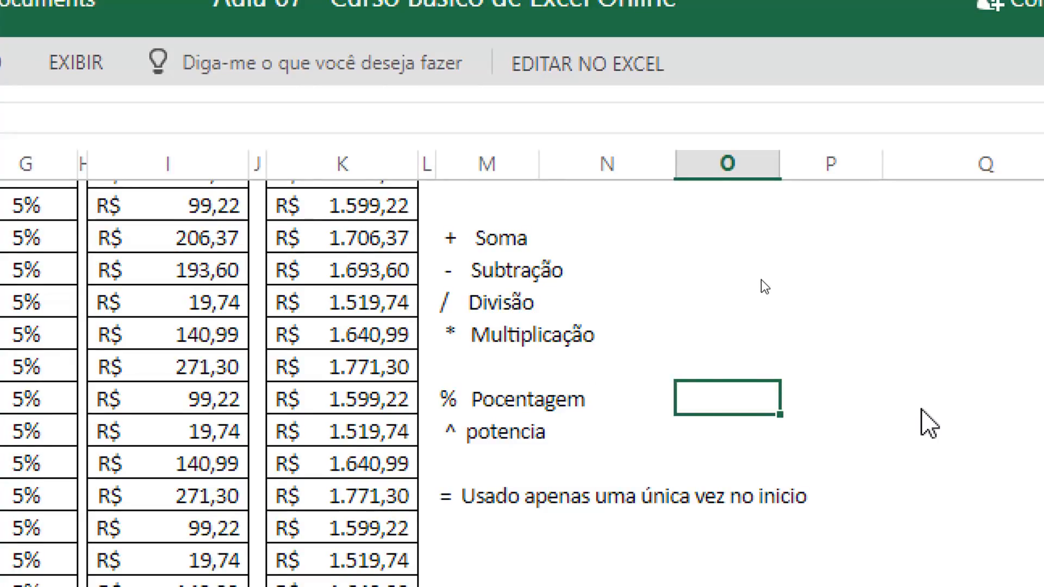
scroll(928, 422, "up", 8)
scroll(927, 422, "down", 2)
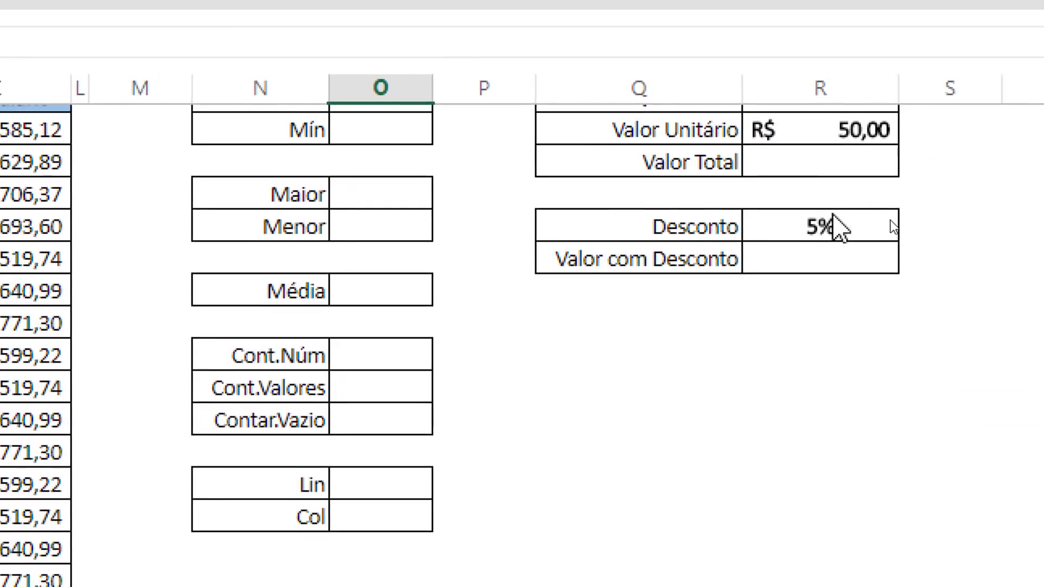
Enter the formula =MÁXIMO(K5:K13) in the cell beside Máximo to get the highest Total Salário value
scroll(789, 239, "up", 2)
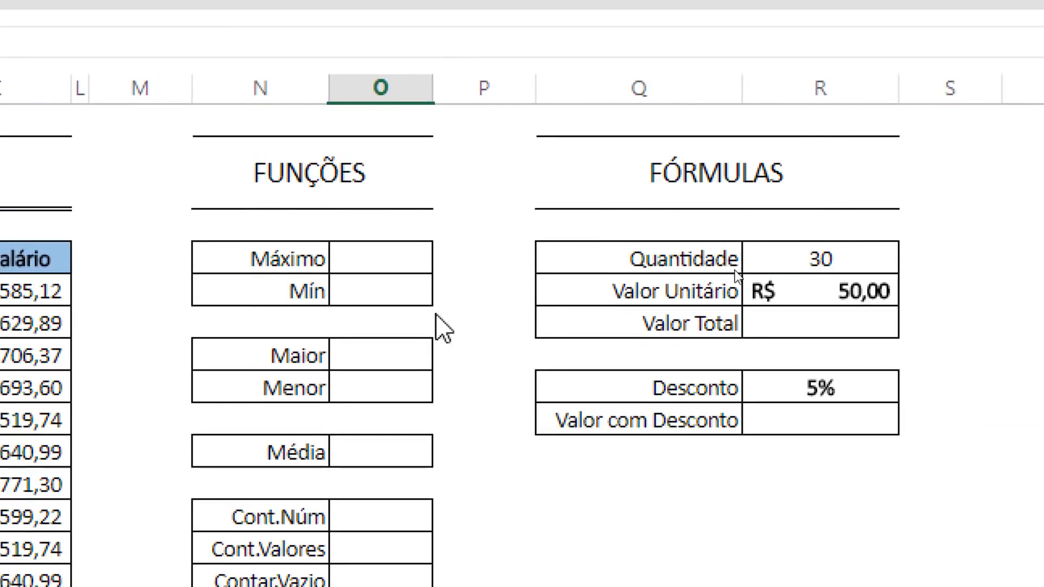
scroll(152, 329, "left", 5)
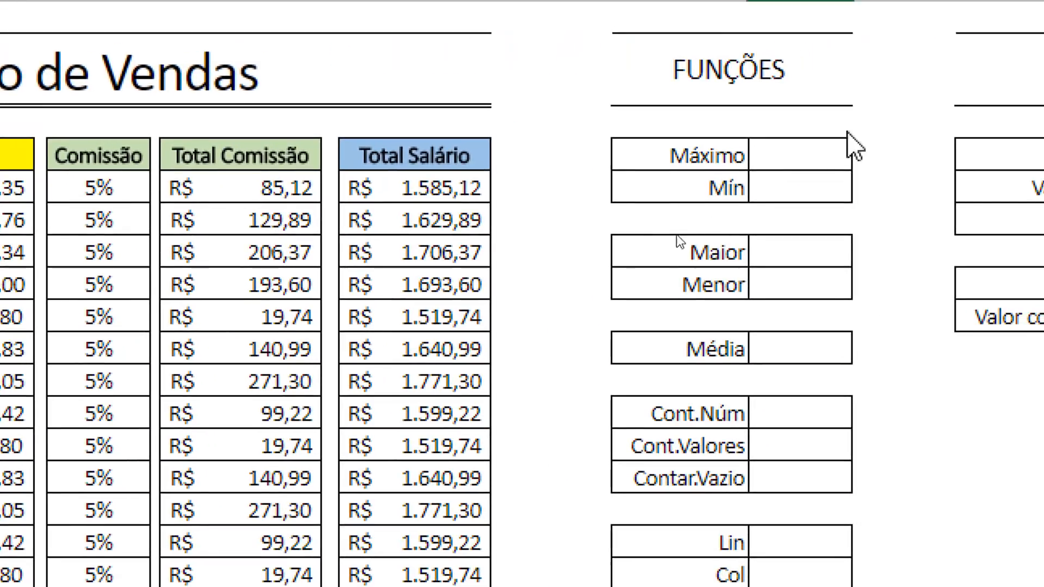
left_click(762, 155)
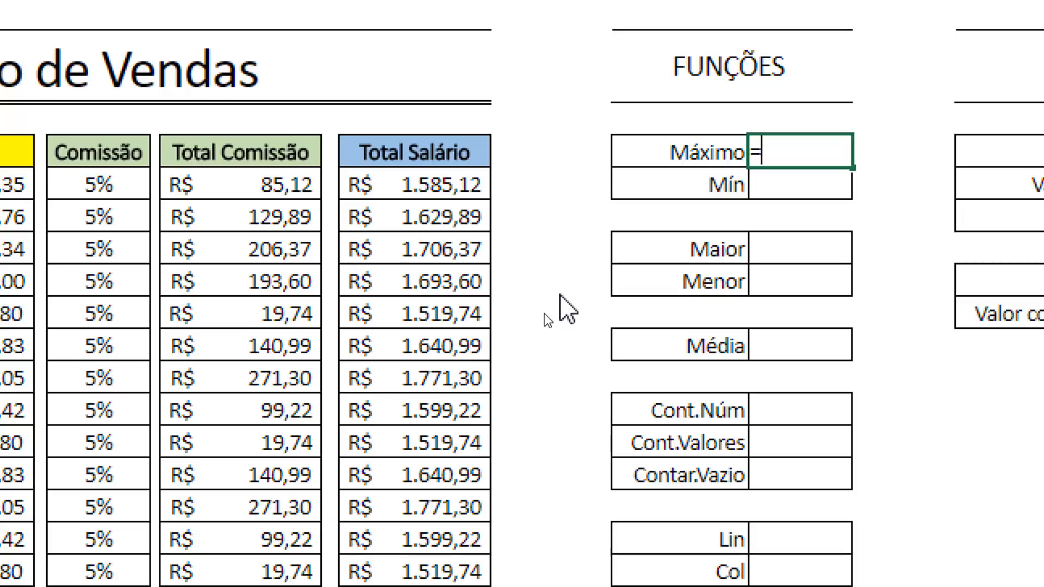
type("má")
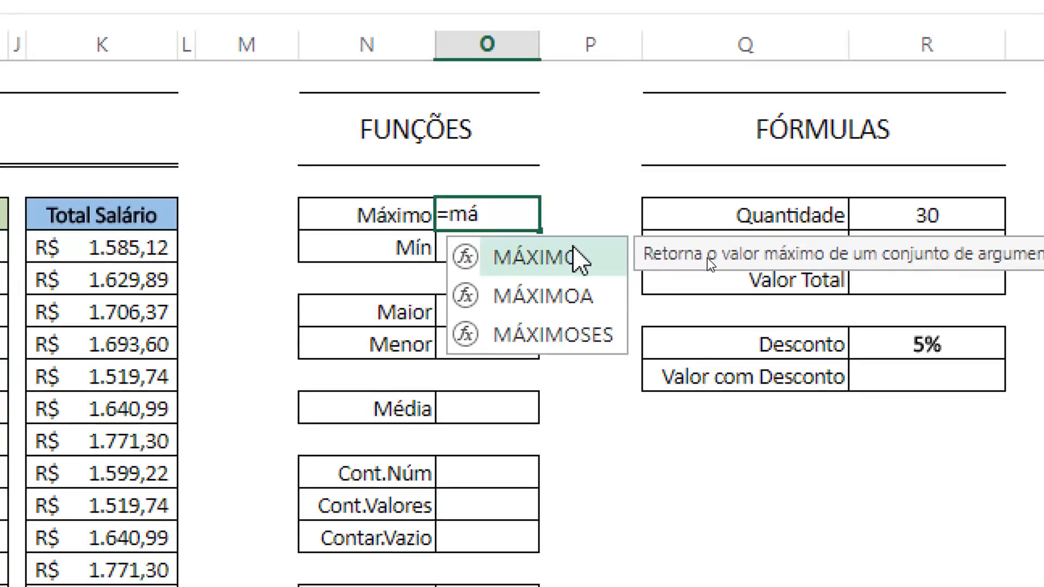
double_click(541, 257)
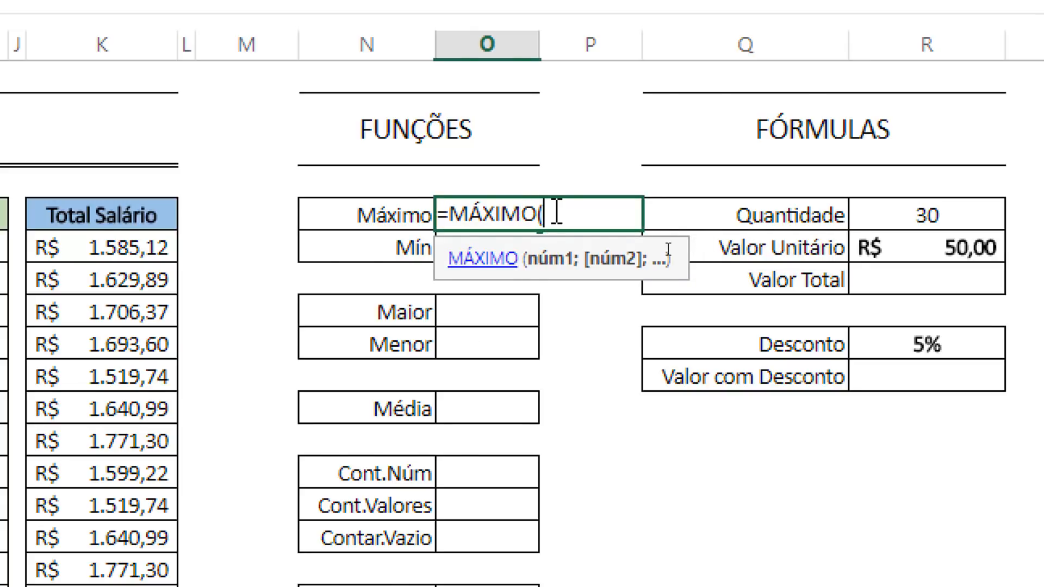
left_click_drag(155, 260, 131, 313)
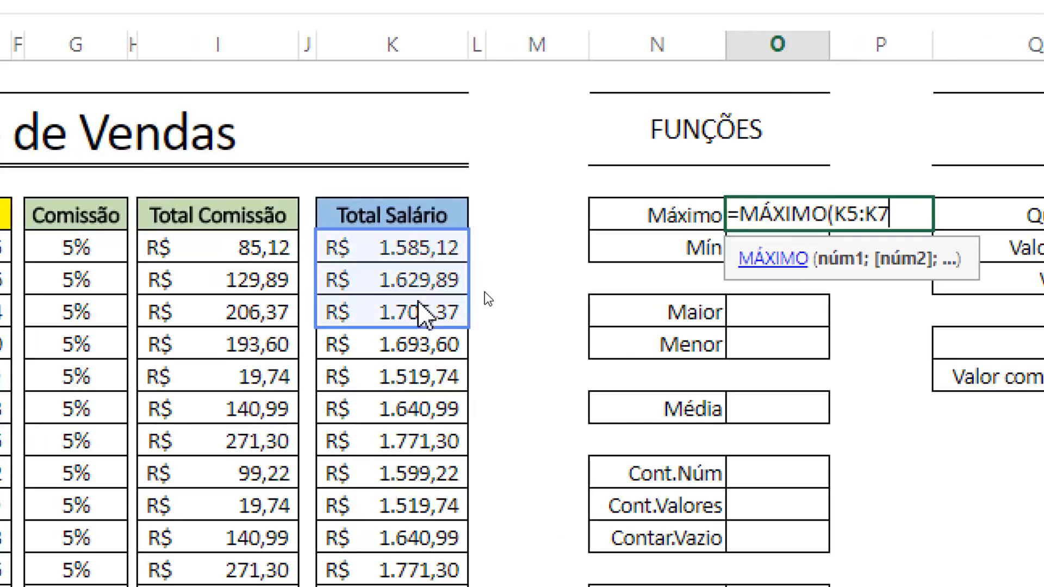
left_click_drag(420, 304, 432, 506)
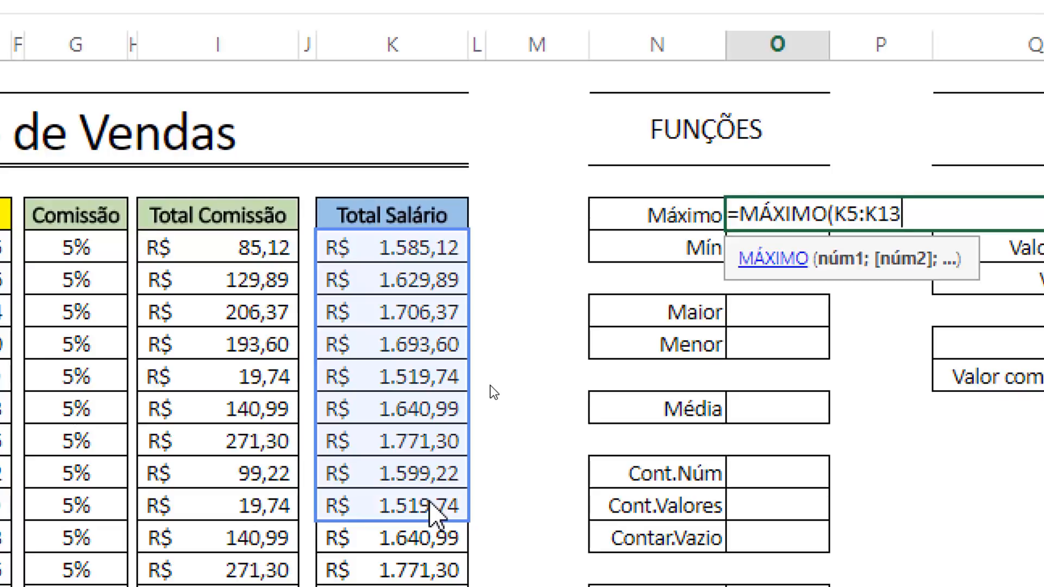
type(")")
key("Return")
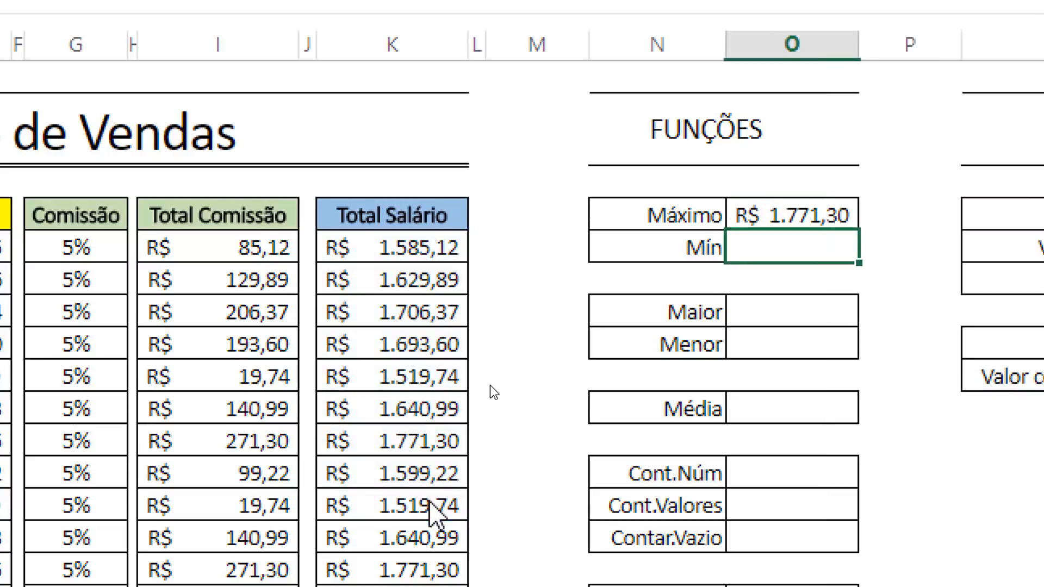
key("Up")
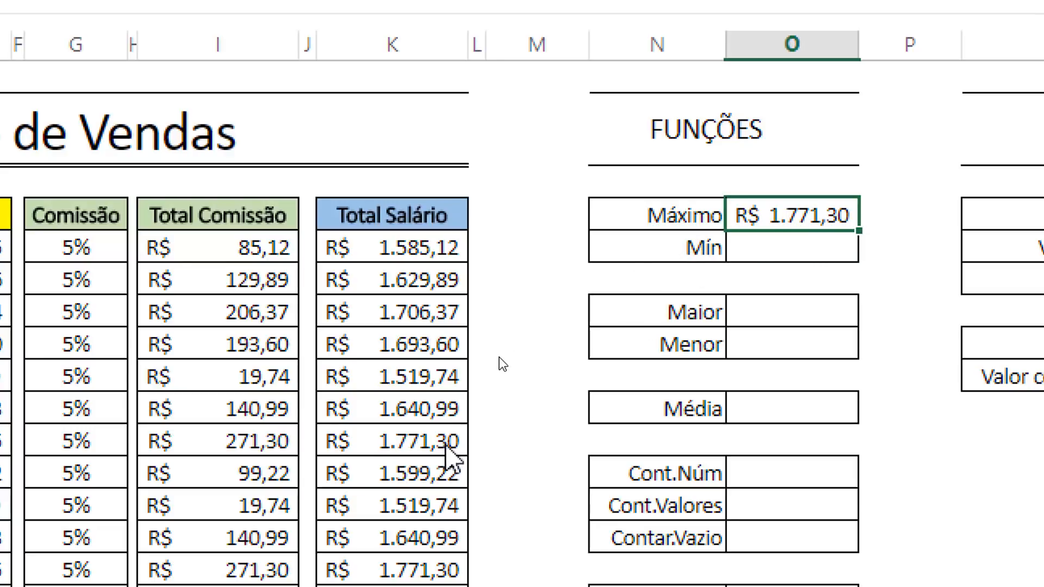
Enter the formula =MÍNIMO(K5:K14) in the cell beside Mín to get the lowest Total Salário value
left_click(770, 245)
type("=míni")
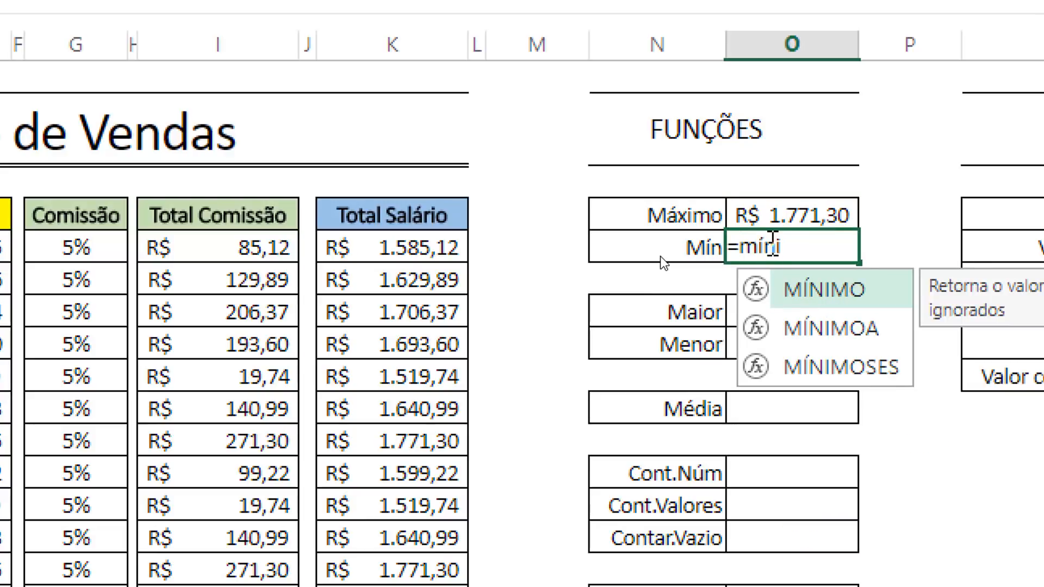
key("Tab")
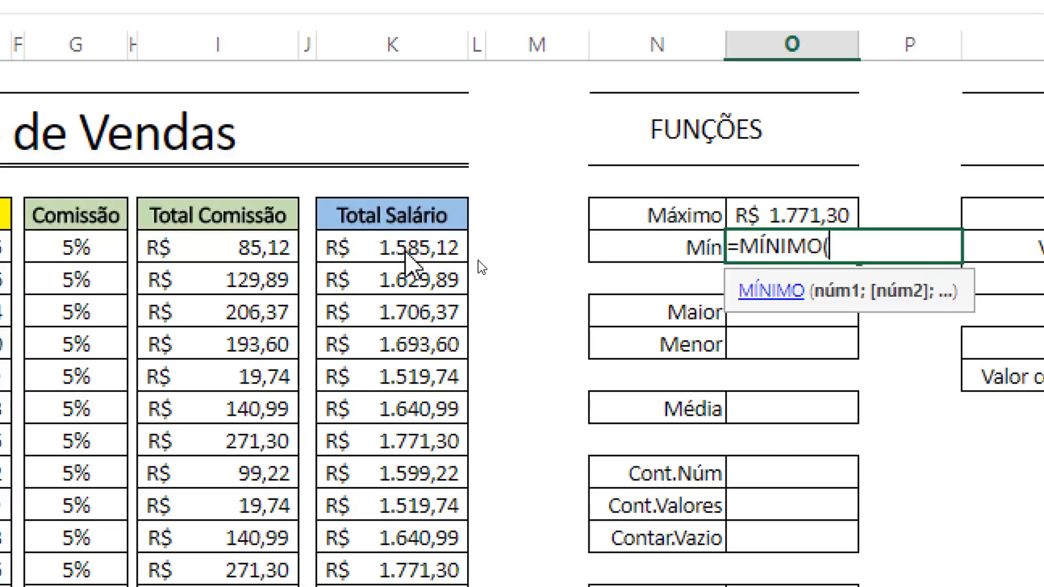
left_click_drag(409, 252, 423, 546)
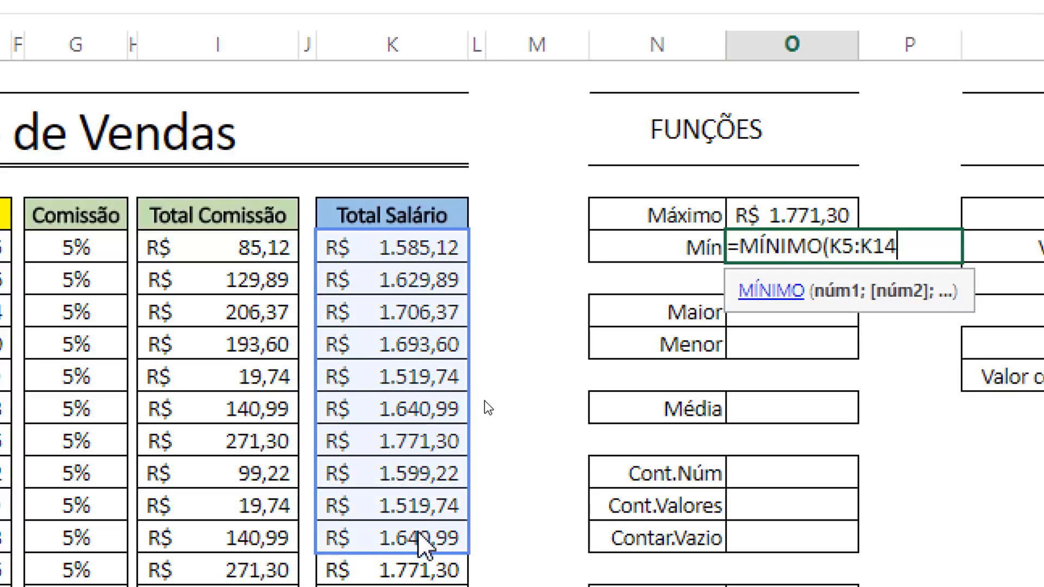
type(")")
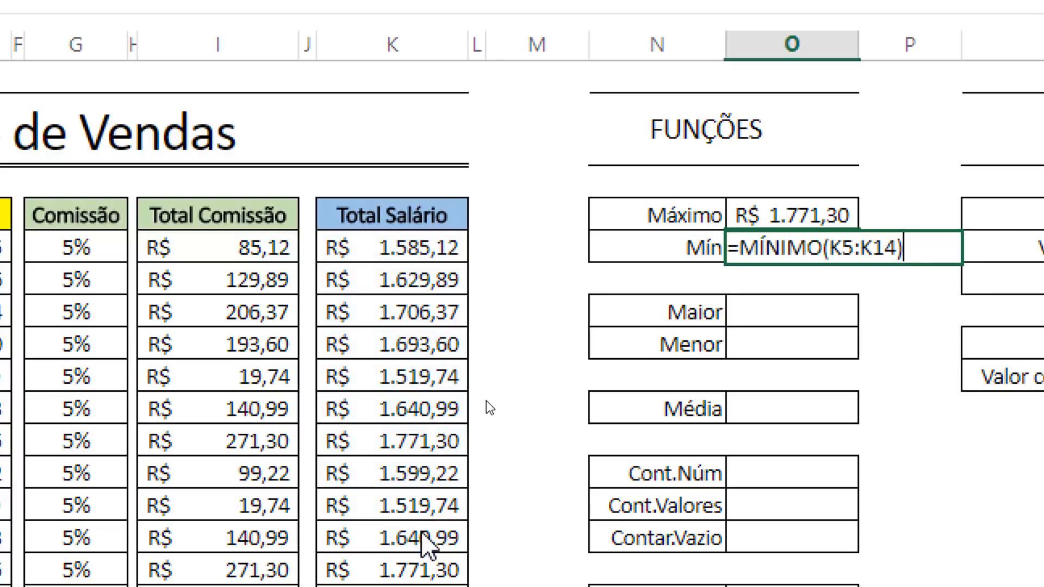
key("Return")
Rename the Mín label in the FUNÇÕES table to Mínimo
key("Up")
key("Left")
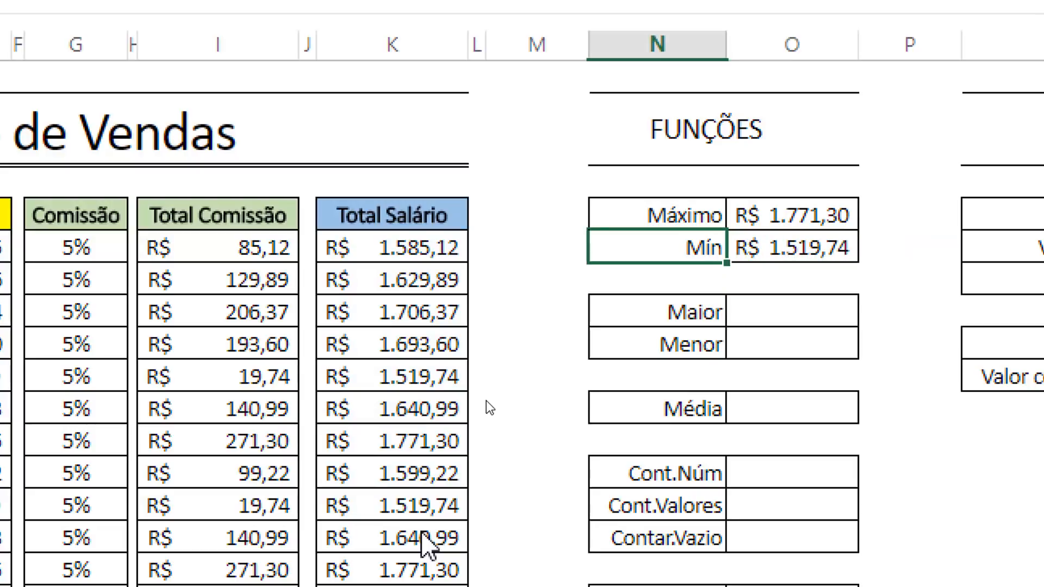
type("Mínimo")
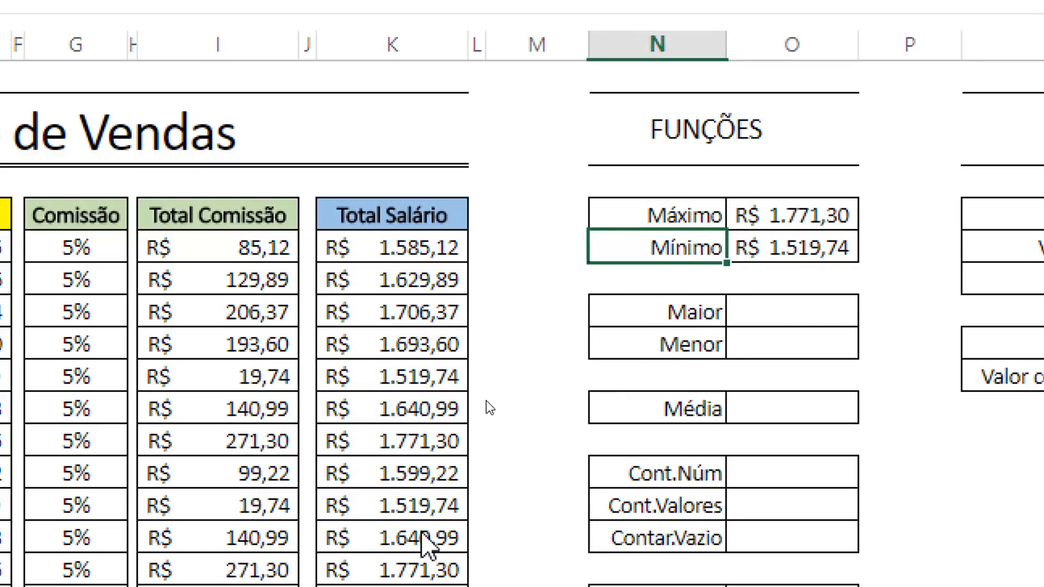
key("Return")
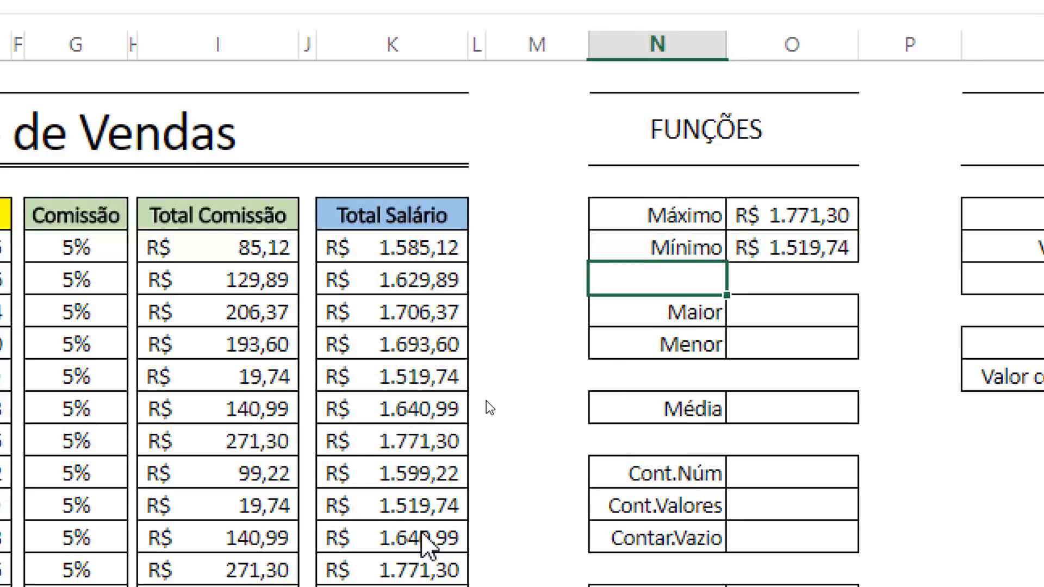
key("Down")
key("Right")
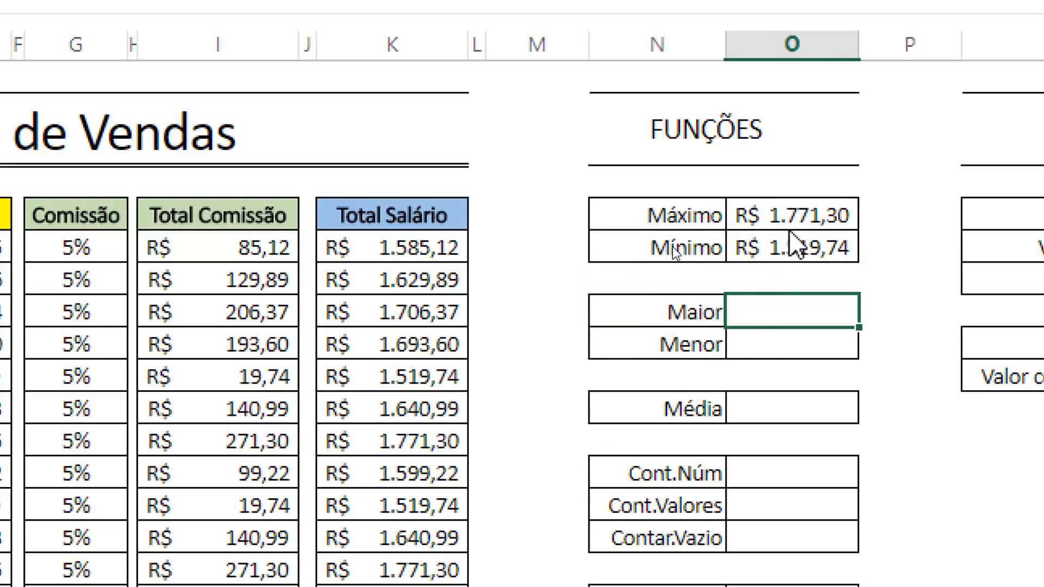
left_click(802, 224)
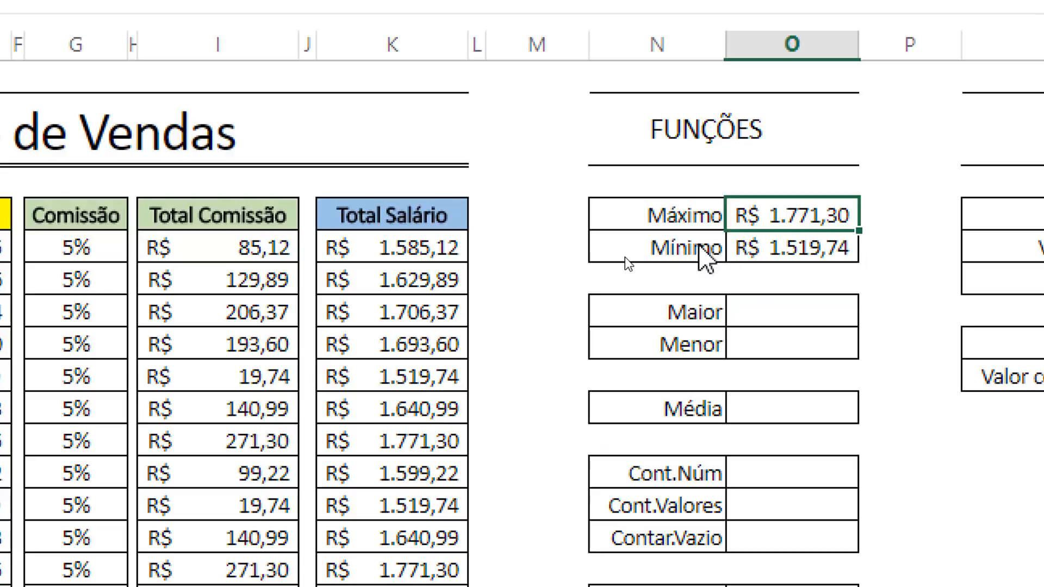
left_click(701, 251)
left_click(775, 255)
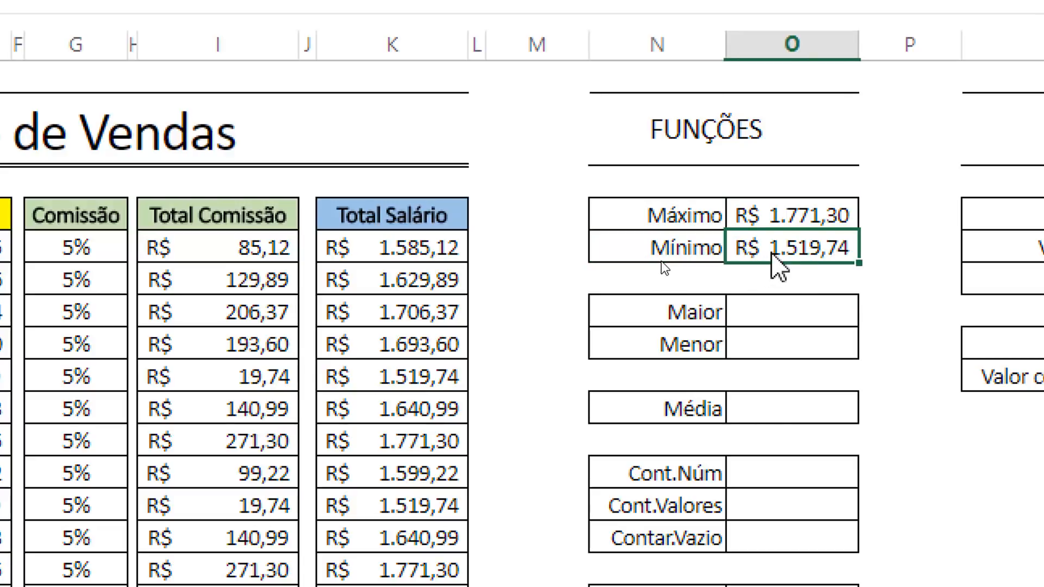
left_click(783, 327)
left_click(799, 354)
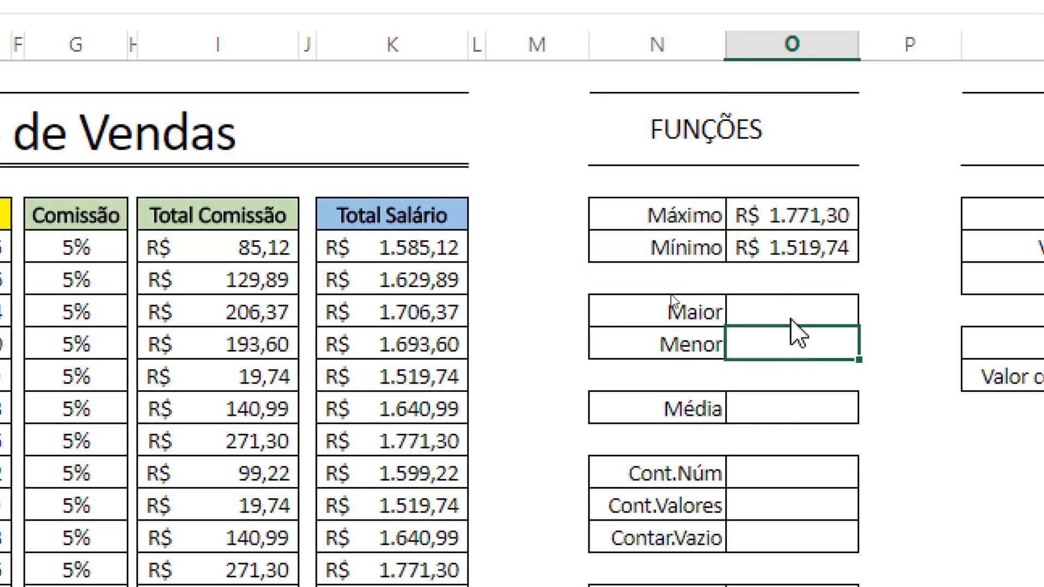
Enter the formula =MAIOR(K5:K14;1) in the cell beside Maior to calculate the first largest Total Salário value
left_click(797, 327)
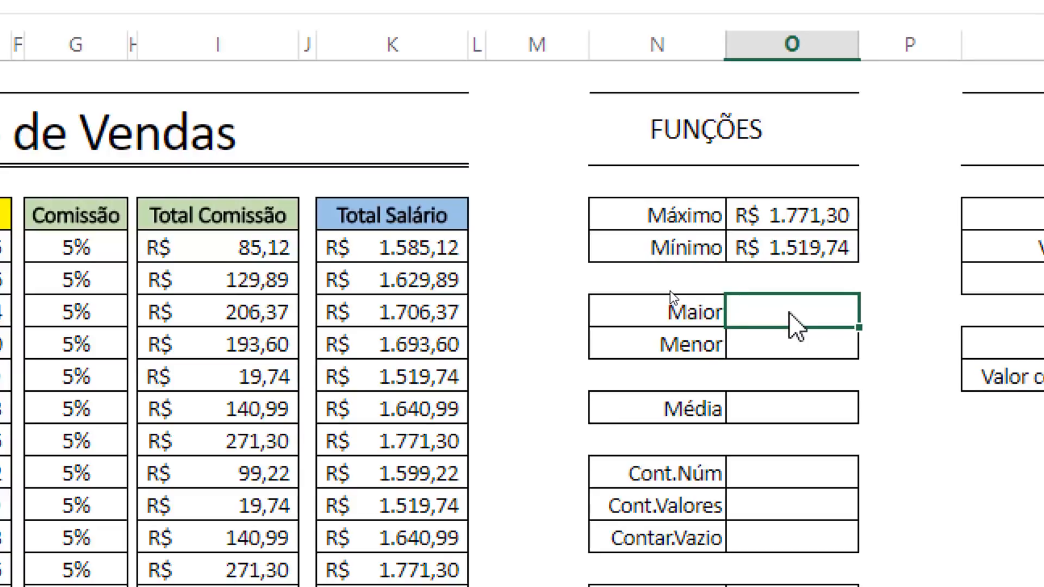
type("=ma")
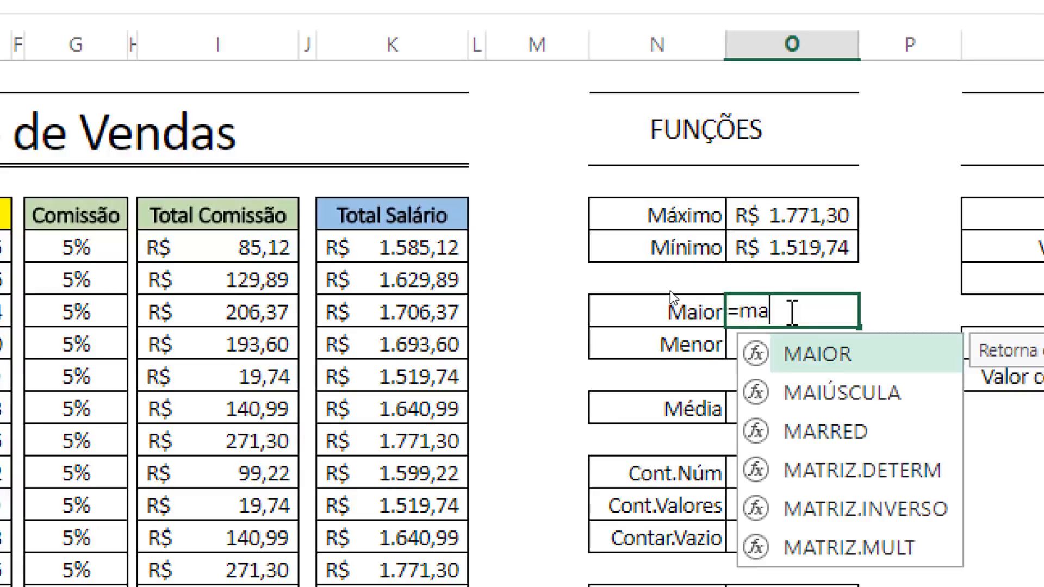
type("ior")
key("Tab")
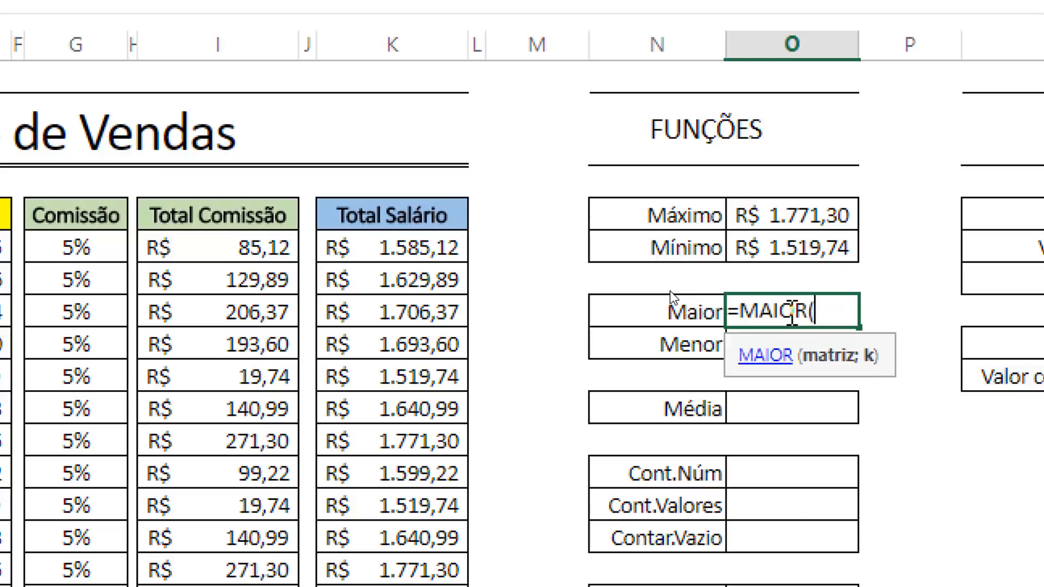
key("BackSpace")
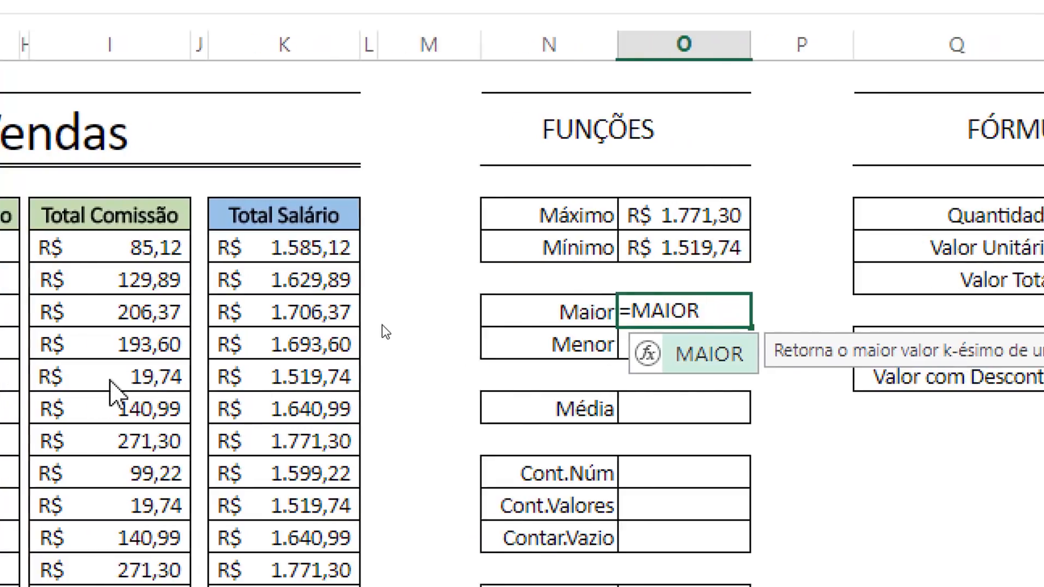
type("(")
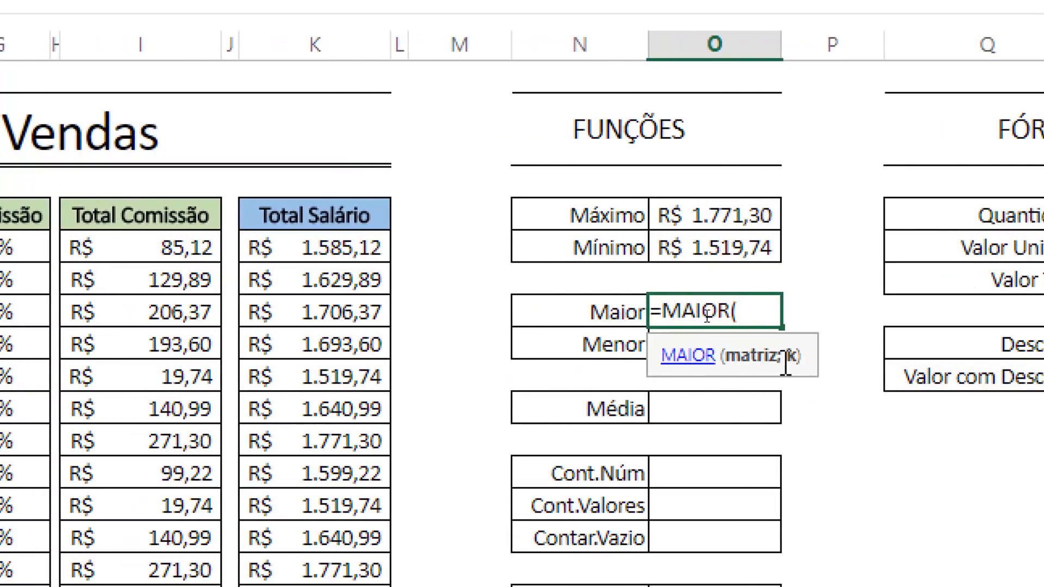
left_click_drag(326, 256, 370, 541)
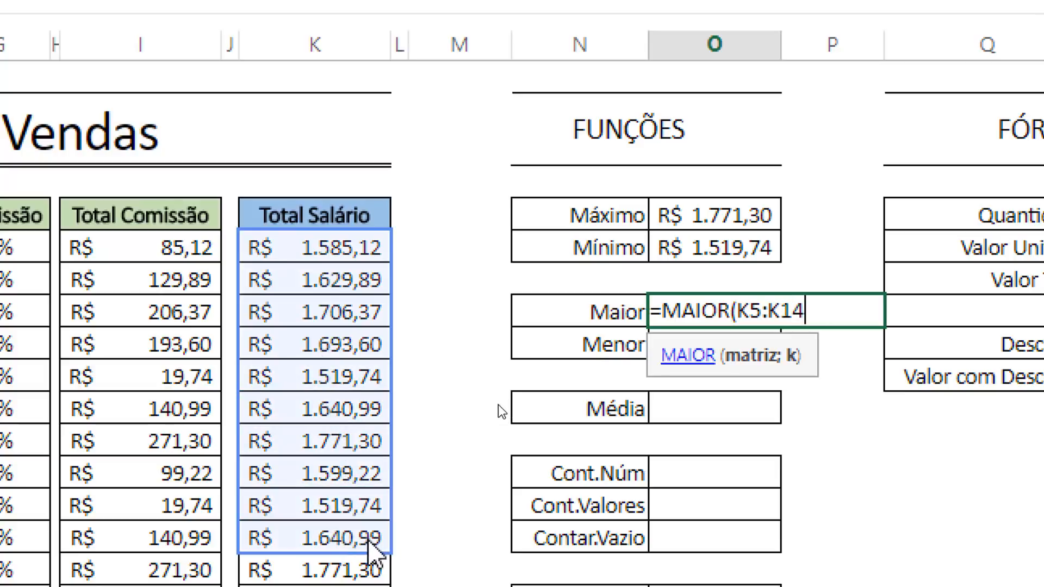
type(";")
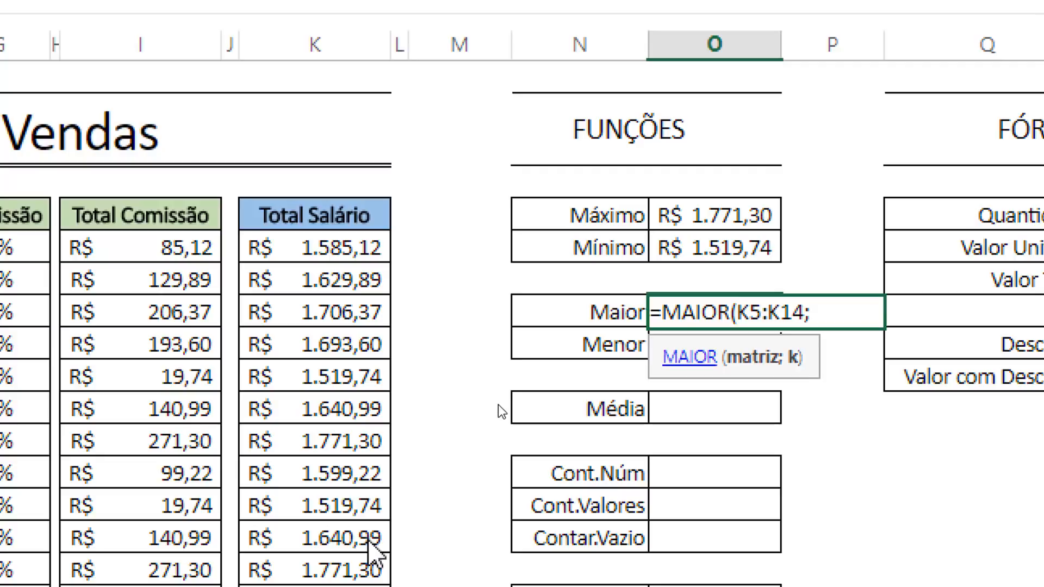
type("1")
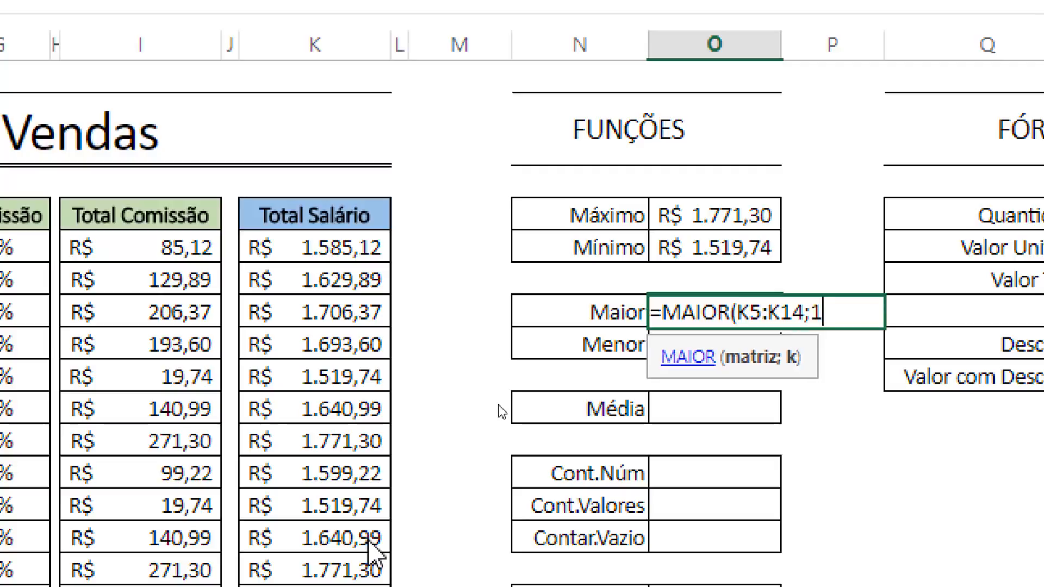
type(")")
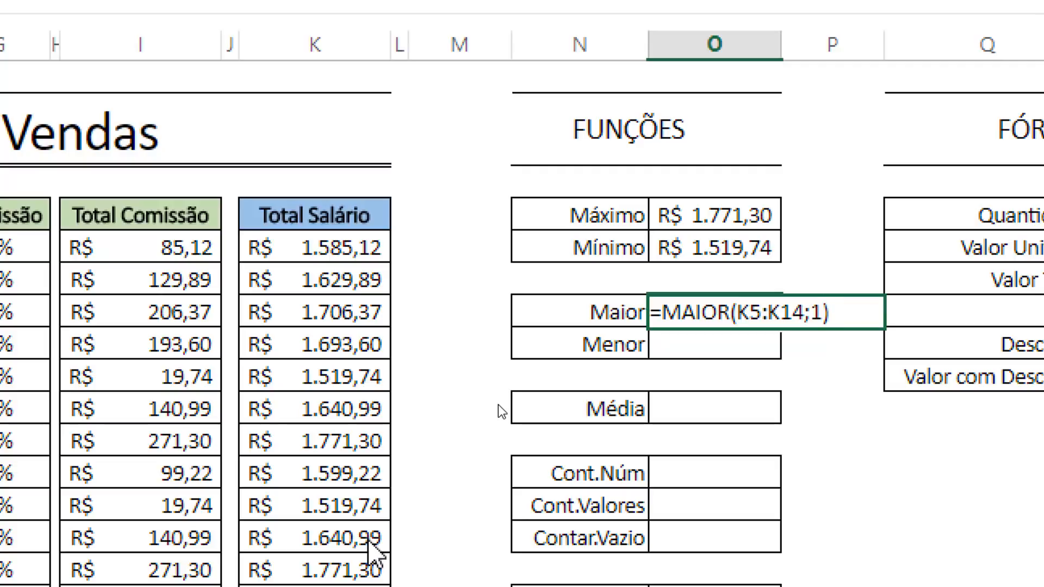
key("Return")
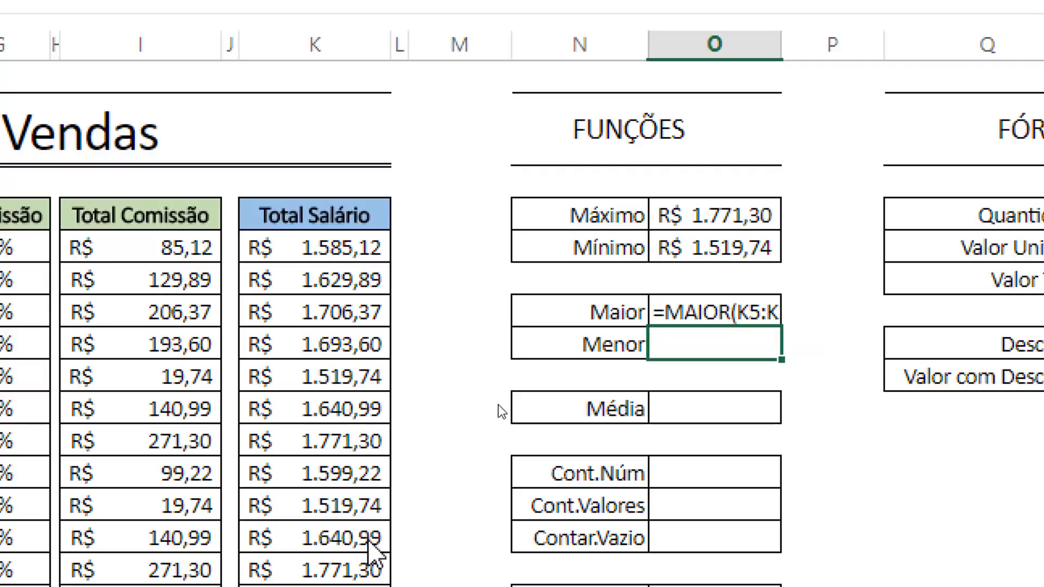
key("Up")
key("Down")
key("Up")
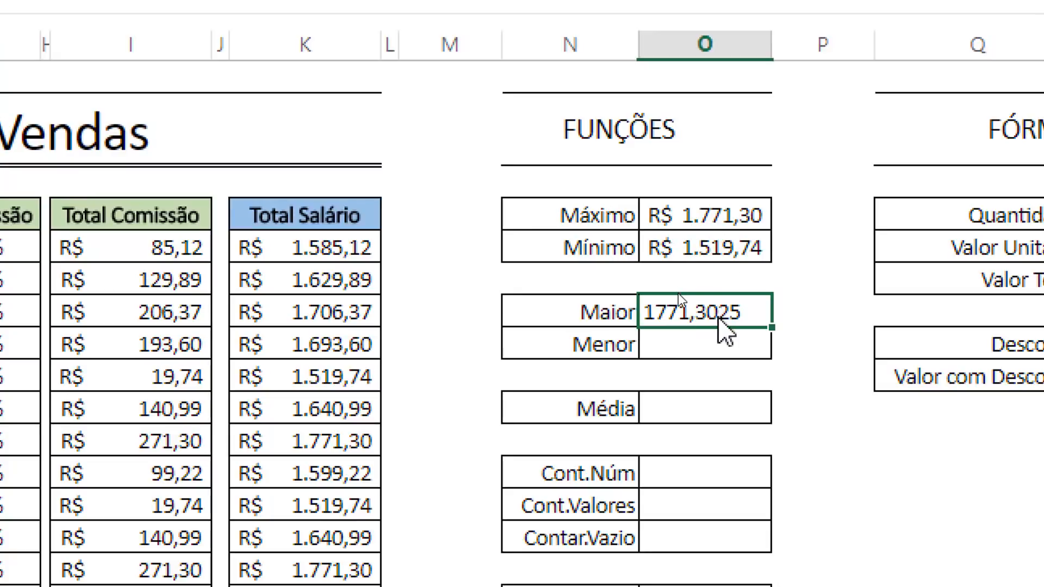
Change the k argument of the MAIOR formula to 2 so it returns the second largest value
key("F2")
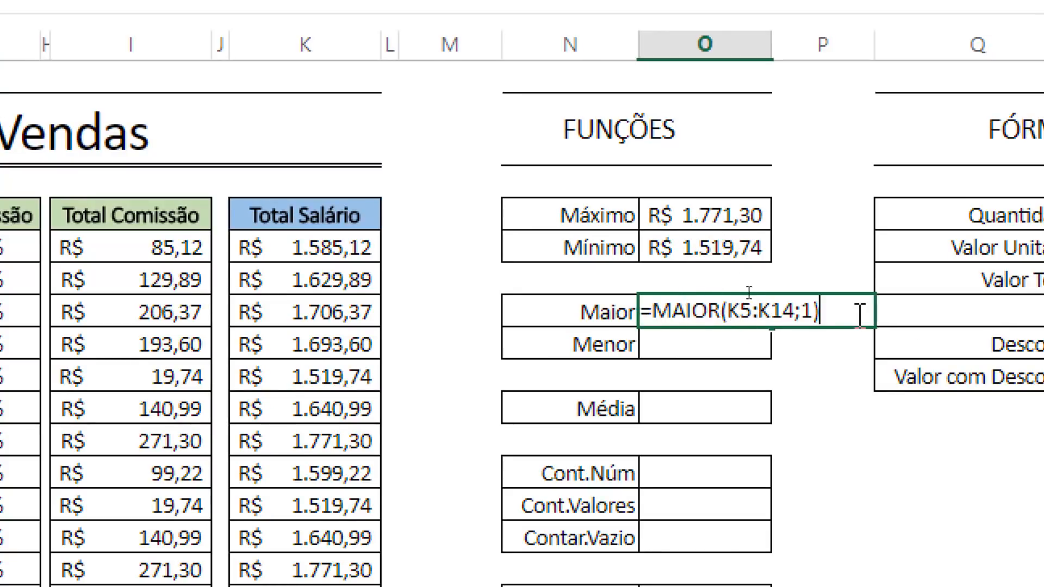
left_click(816, 311)
key("shift+Left")
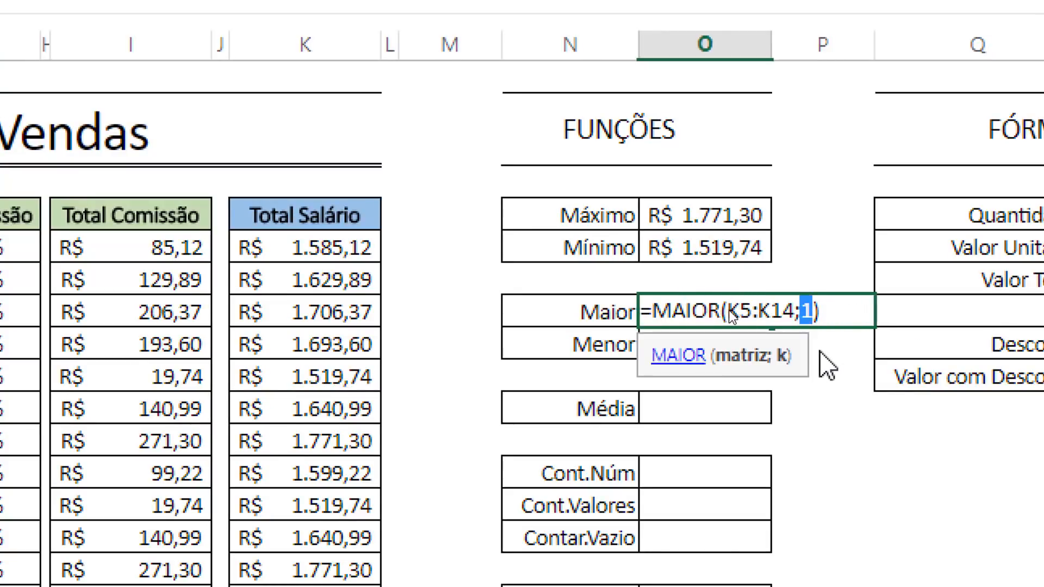
type("2")
key("Return")
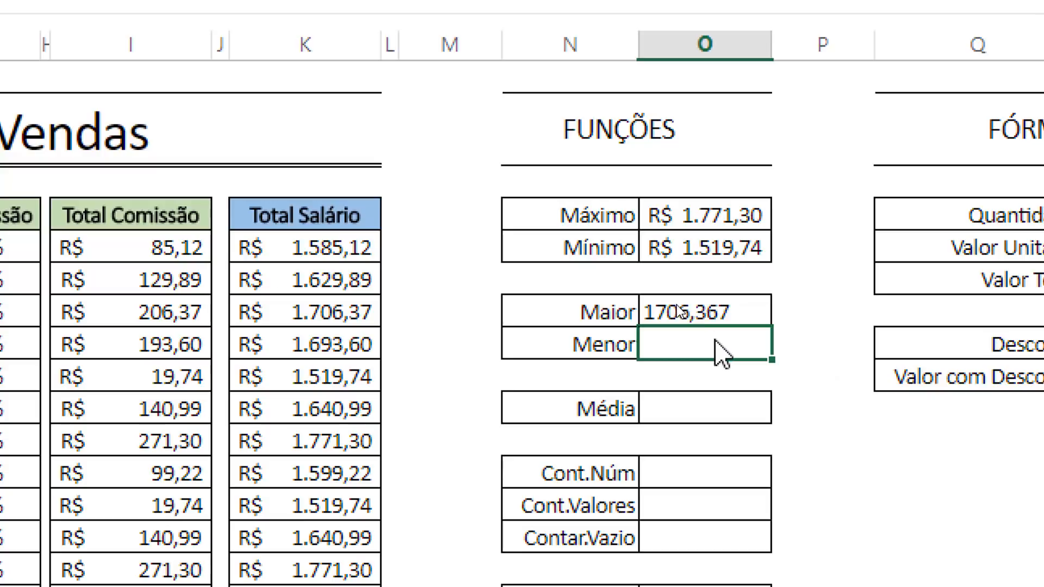
Enter the formula =MENOR(K5:K14;3) in the cell beside Menor to get the third smallest Total Salário value
type("=meno")
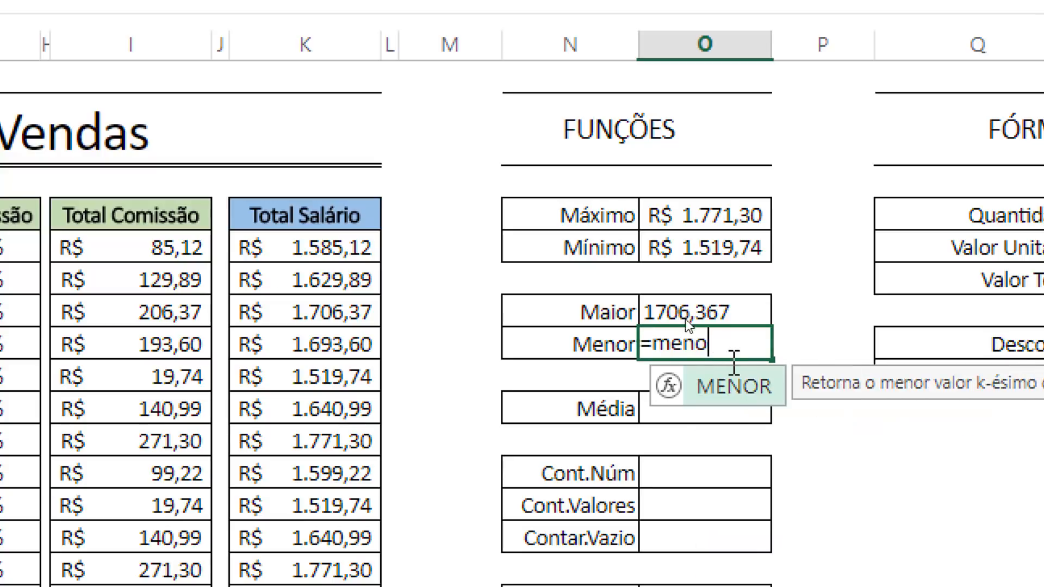
double_click(731, 389)
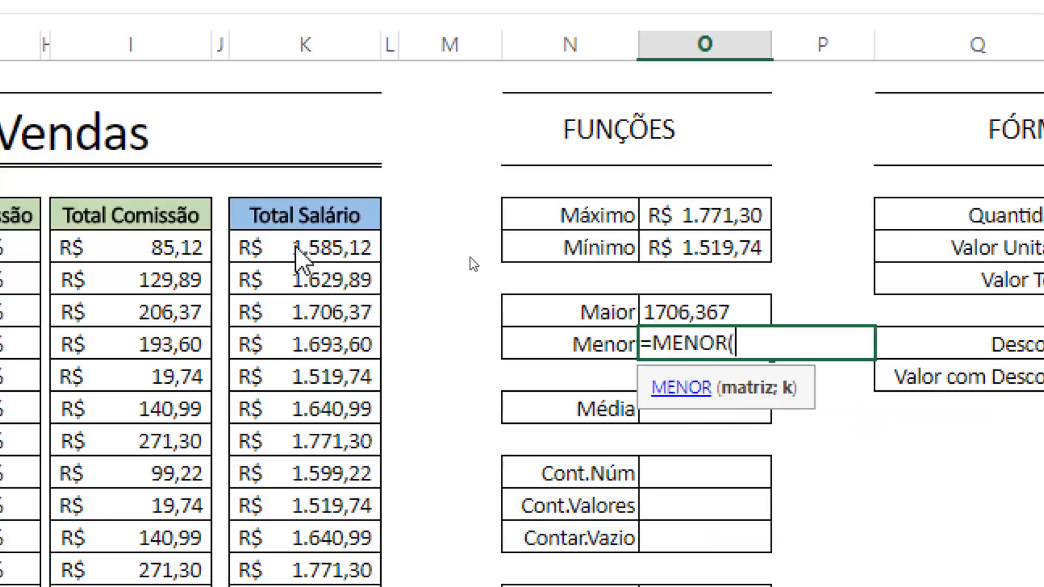
left_click_drag(303, 253, 359, 543)
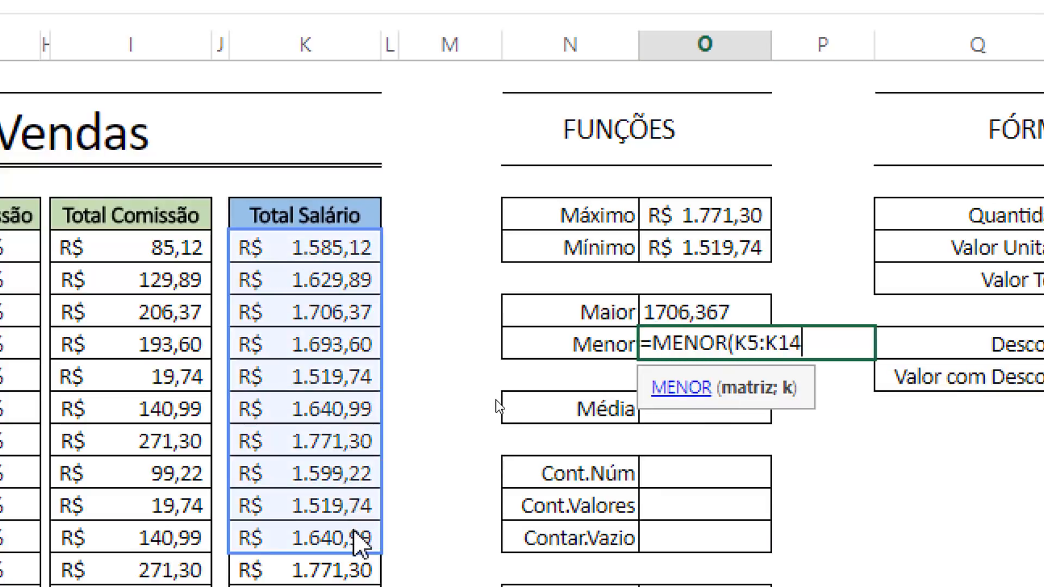
type(";")
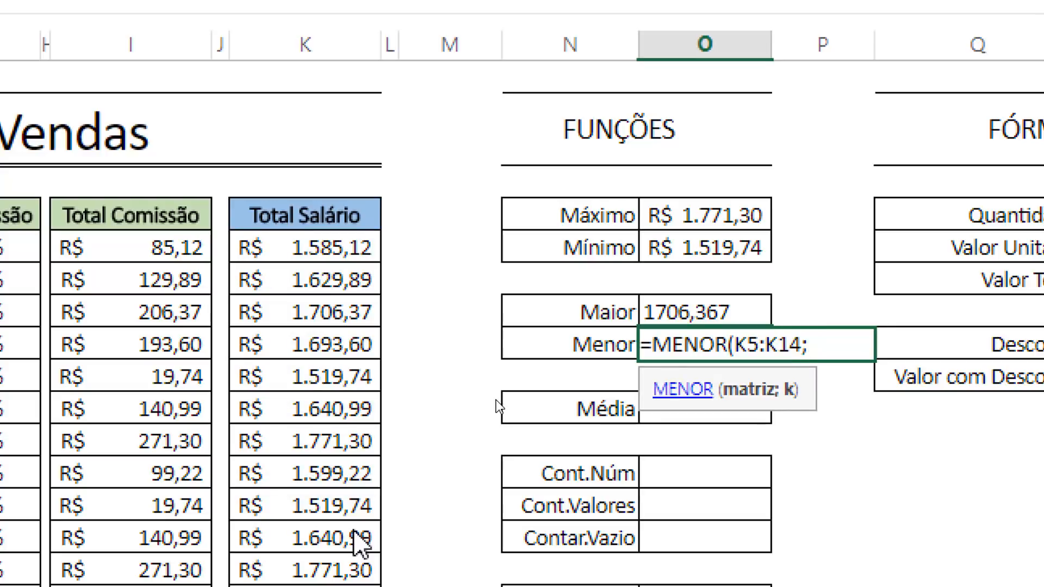
type("3)")
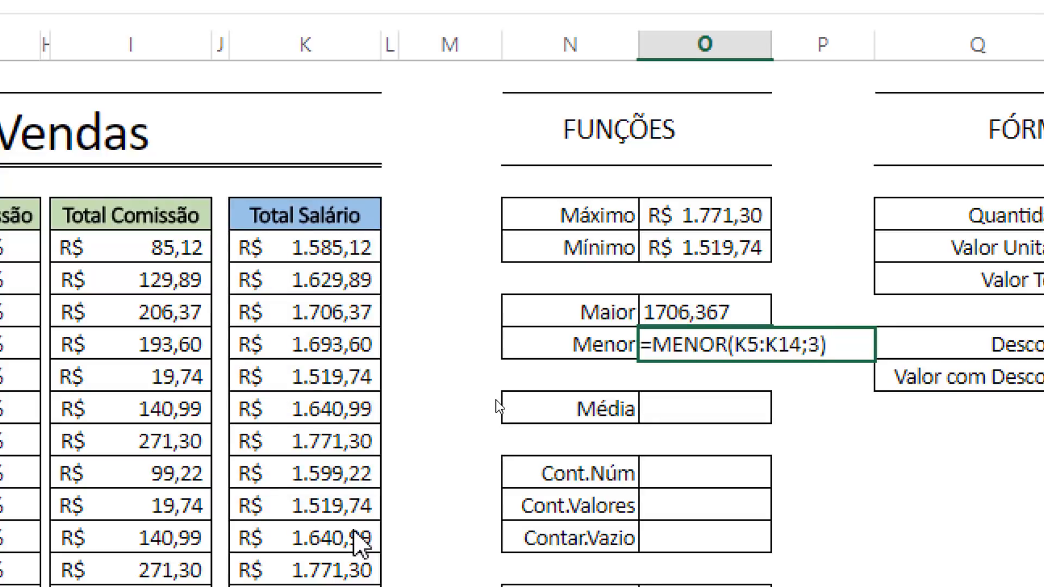
key("Return")
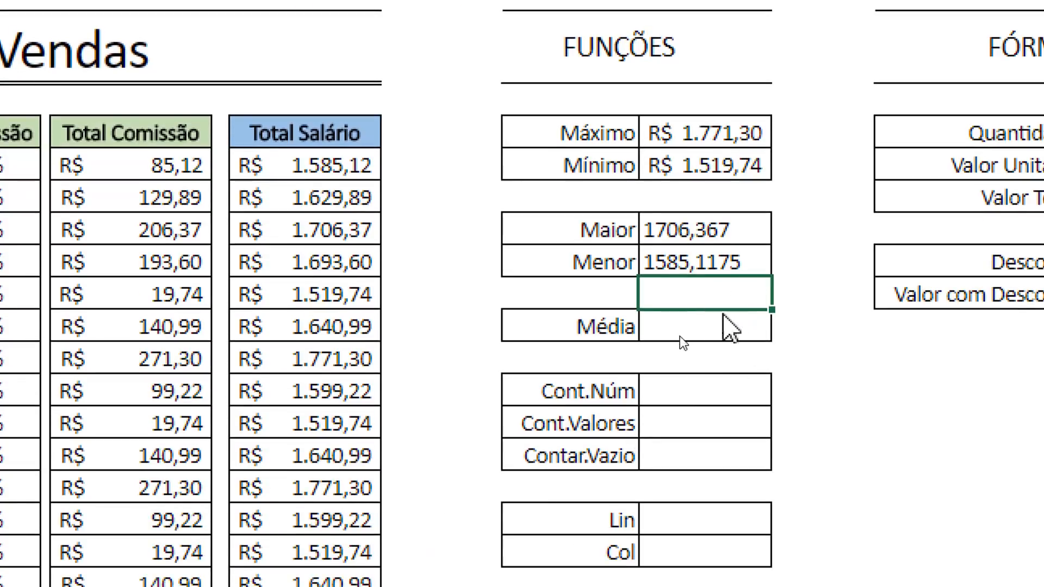
Enter a MÉDIA formula over K5:K14 in the cell beside Média to average the Total Salário values
left_click(720, 325)
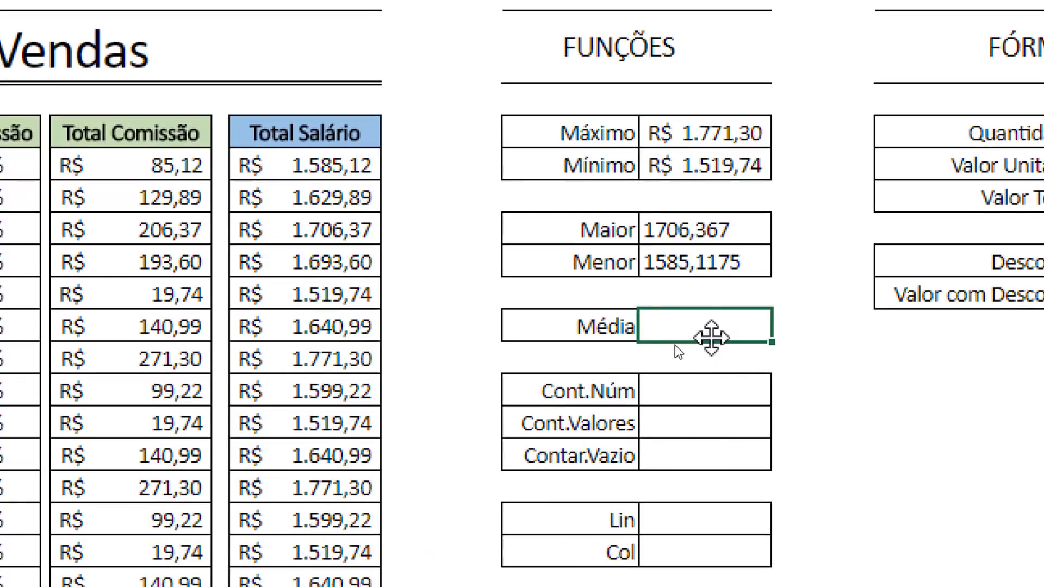
type("=mé")
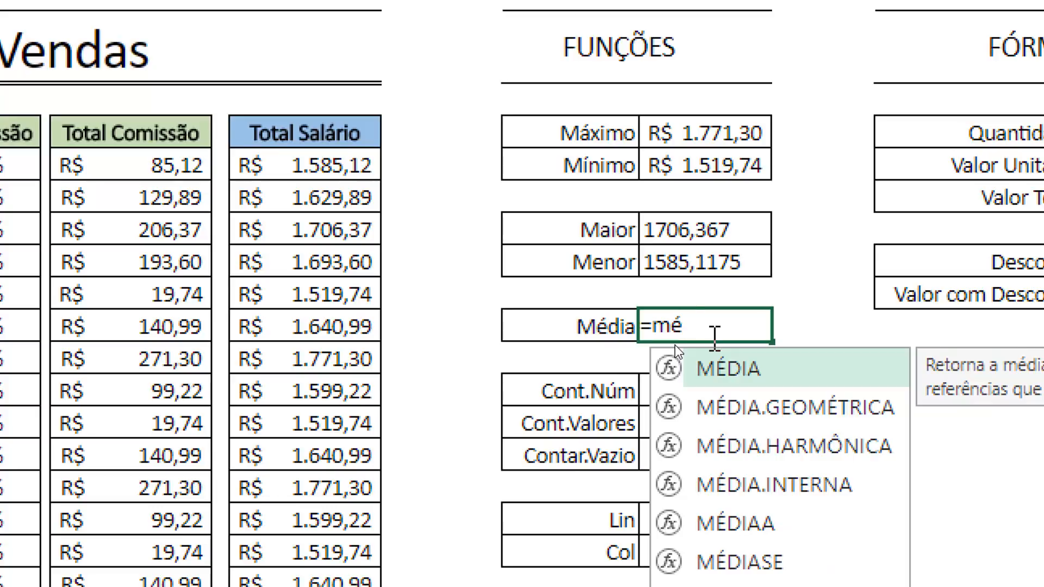
type("dia")
key("Tab")
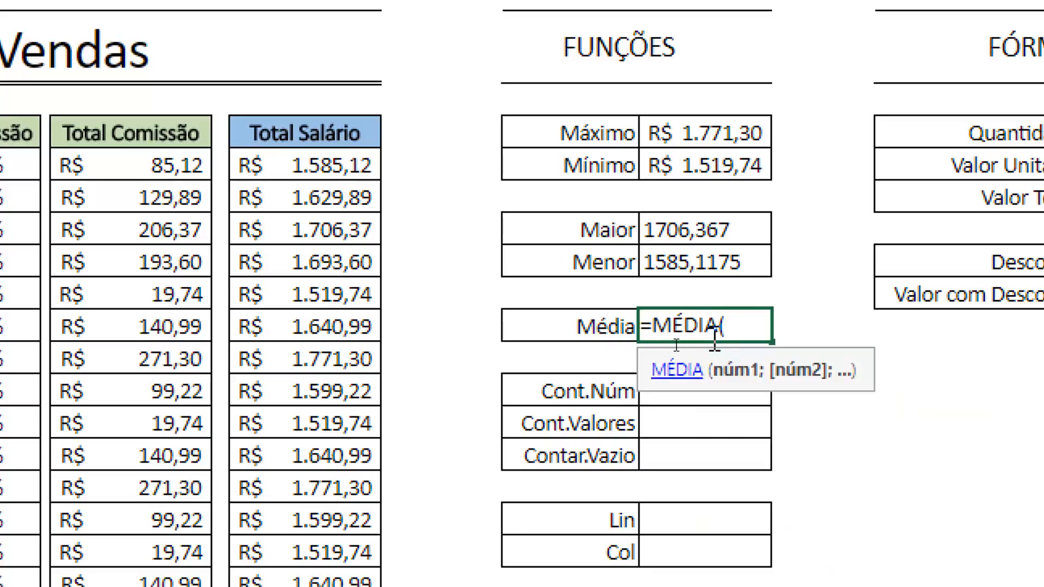
left_click_drag(321, 163, 320, 453)
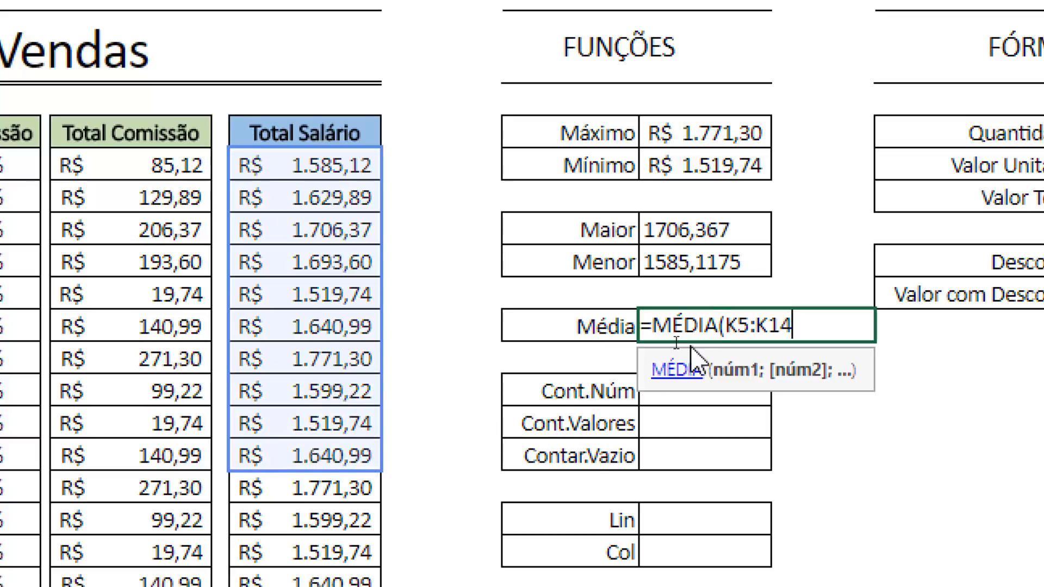
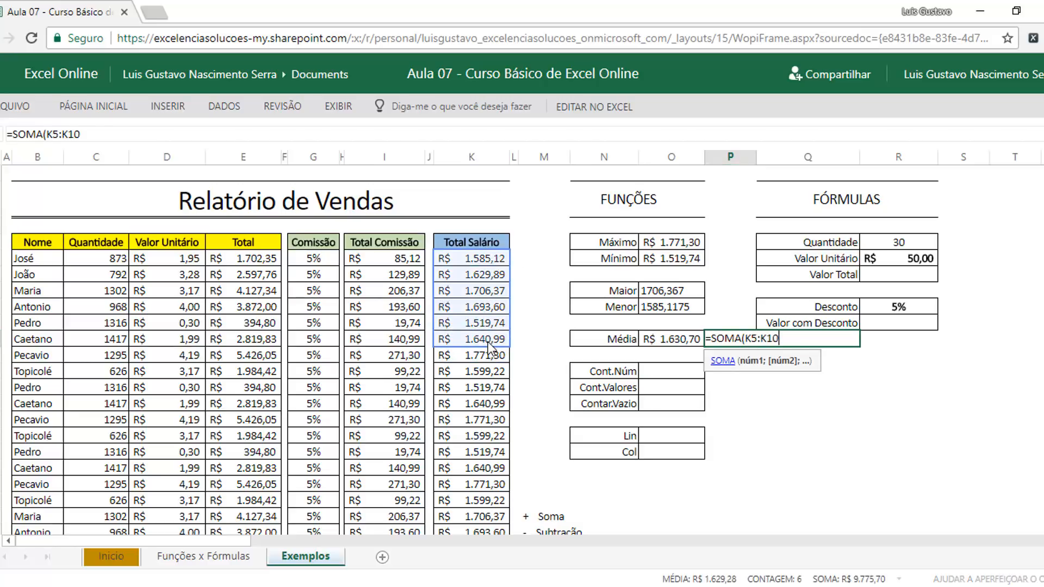
Enter the formula =SOMA(K5:K14)/10 in cell P beside the Média result to calculate the average manually
left_click_drag(488, 341, 495, 407)
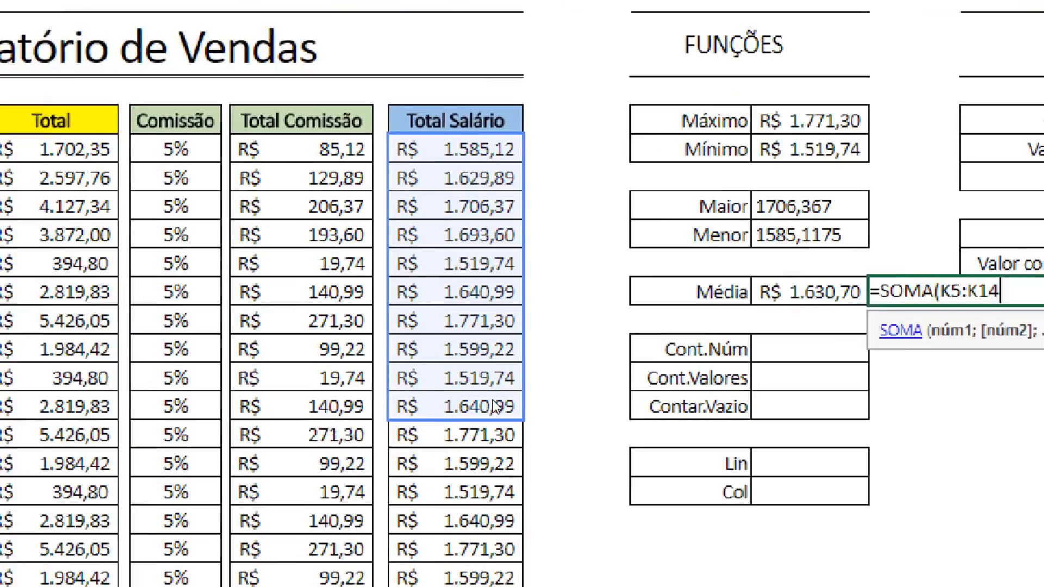
type(")/")
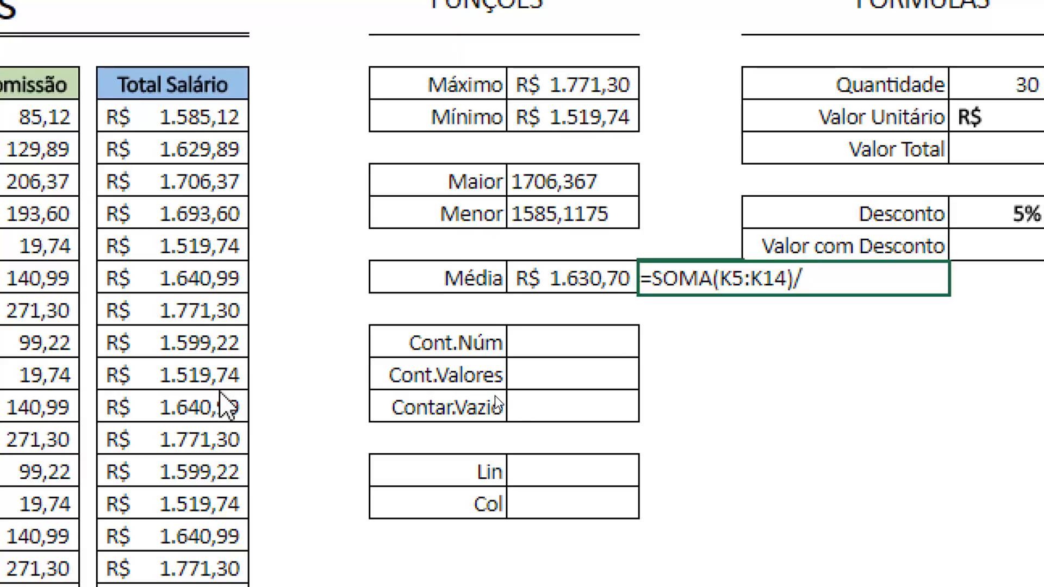
type("10")
key("Return")
Compare the MÉDIA formula with the manual SOMA formula in the neighbouring cell
key("Up")
key("Left")
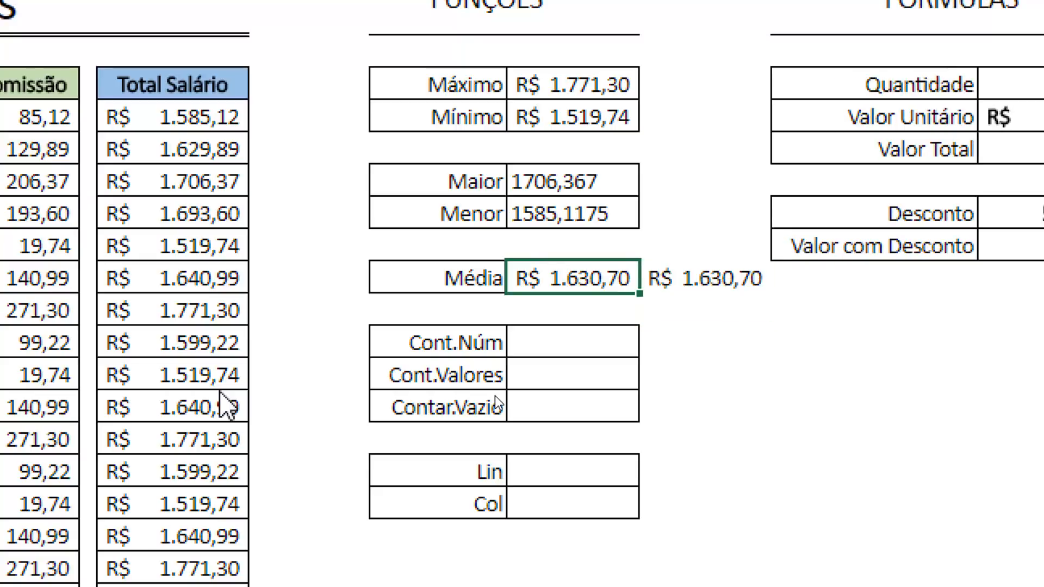
key("F2")
key("Tab")
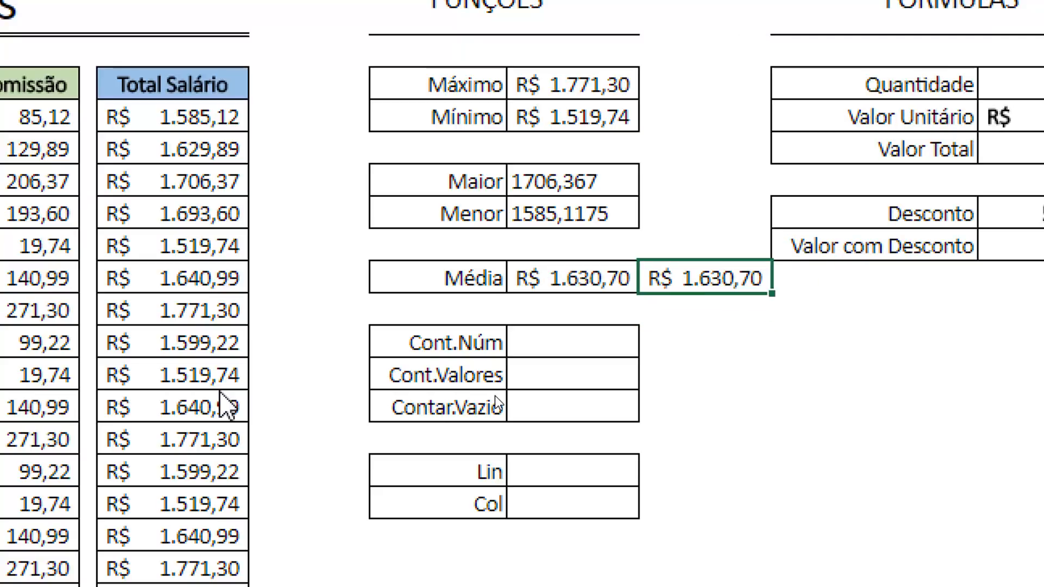
key("F2")
key("Escape")
key("Left")
key("F2")
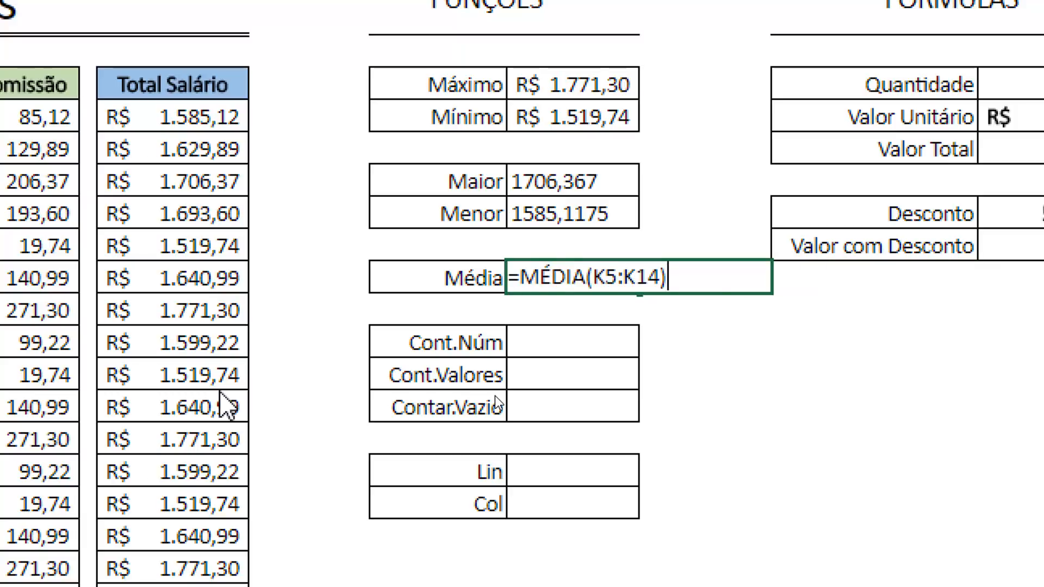
key("Escape")
Review the manual SOMA formula beside the Média result and delete it from its cell
key("Right")
key("F2")
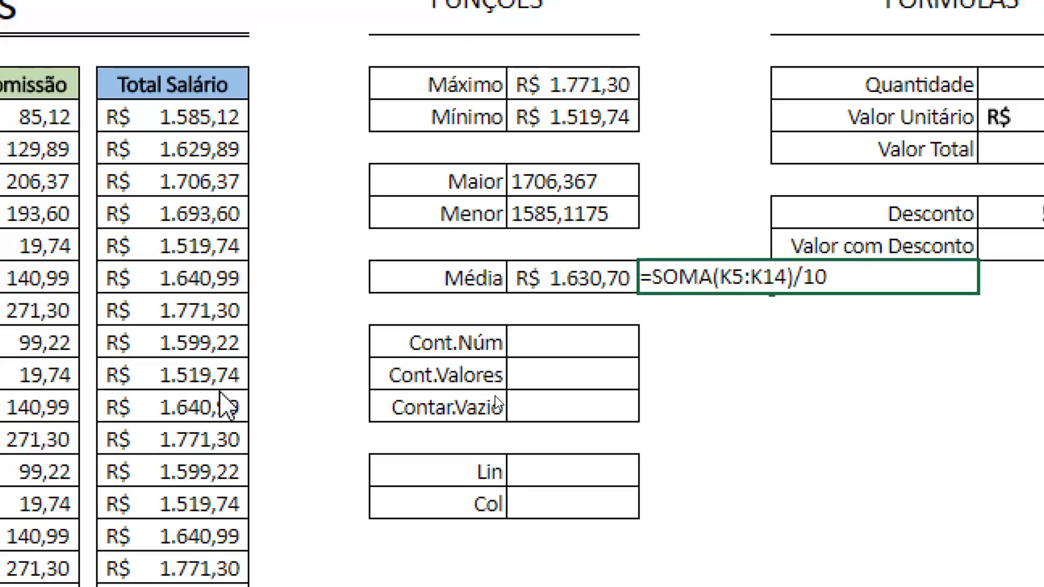
key("Escape")
key("Delete")
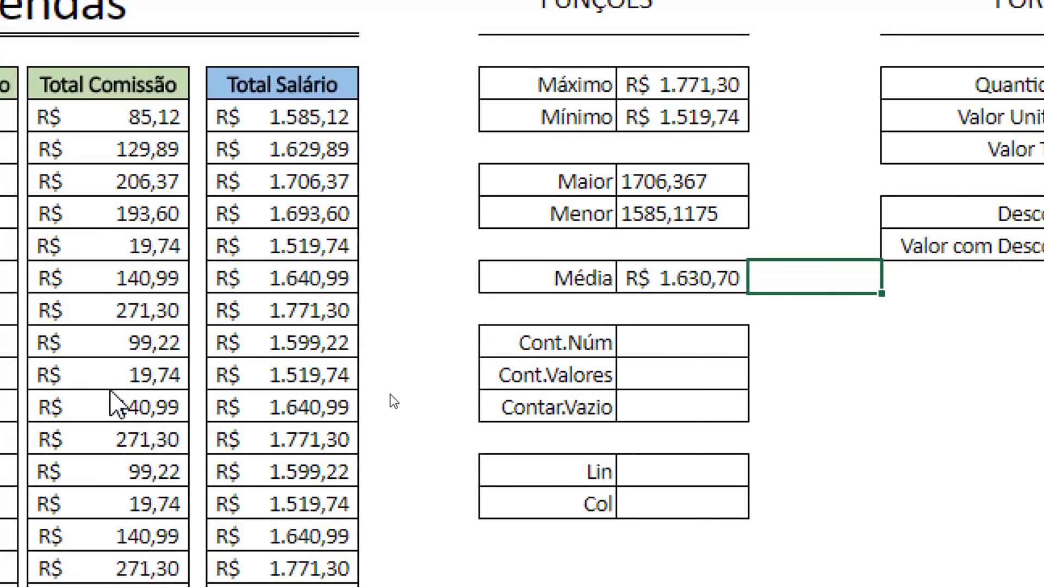
Enter the formula =CONT.NÚM(K5:K14) in the cell beside Cont.Núm to count the numeric Total Salário cells
left_click(666, 346)
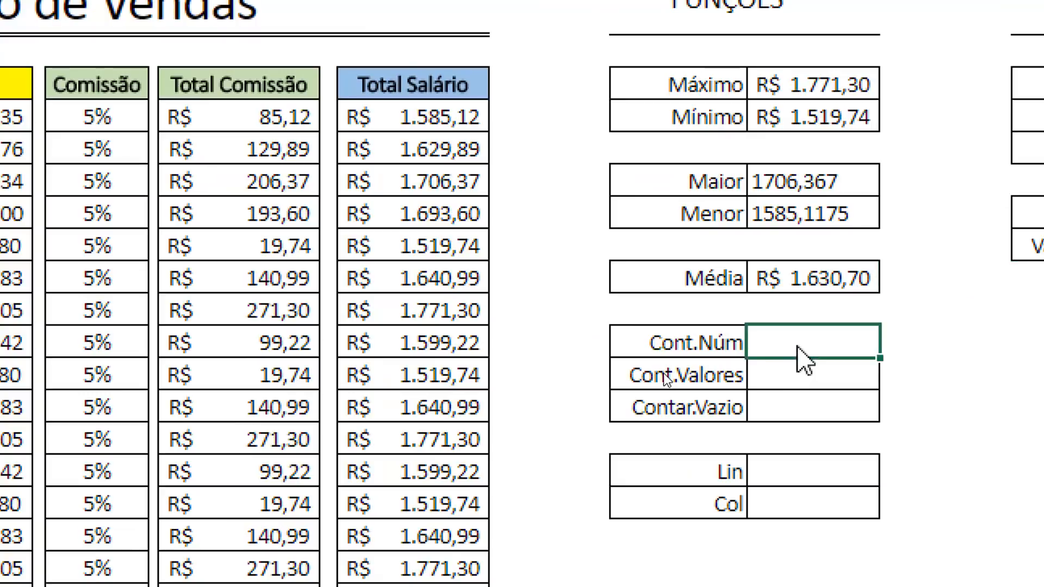
type("=con")
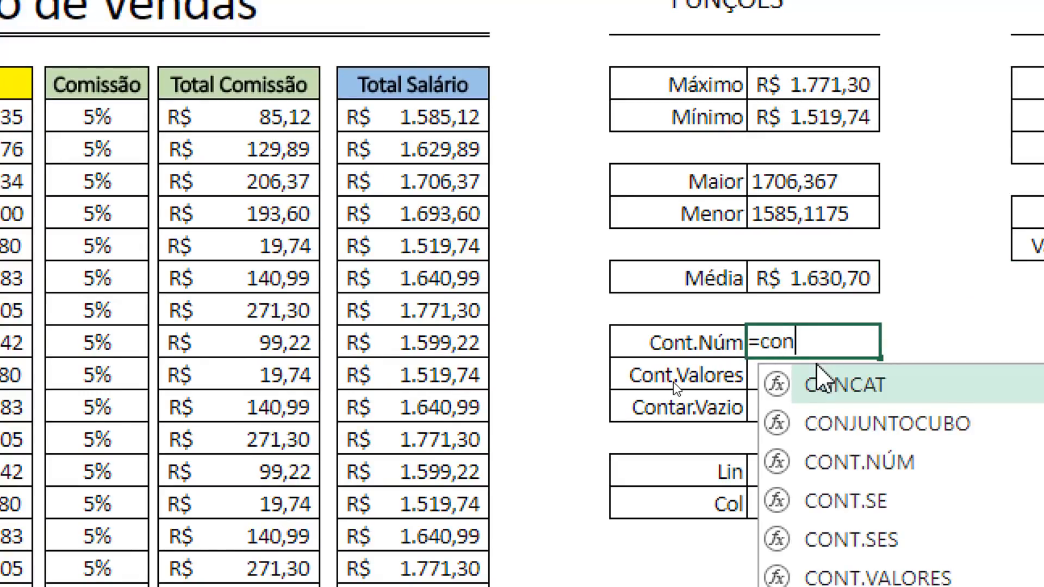
type("t.")
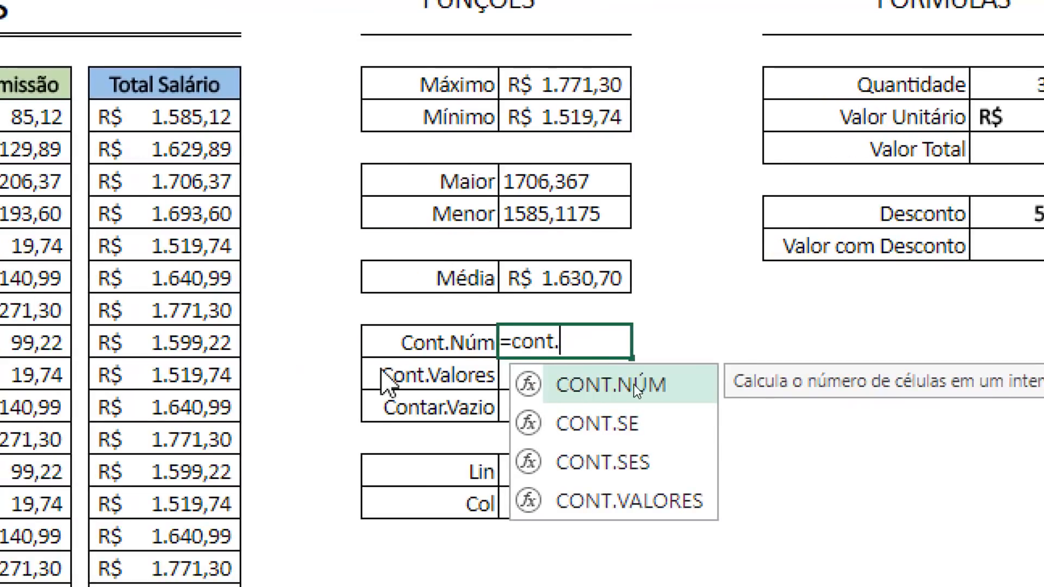
double_click(610, 386)
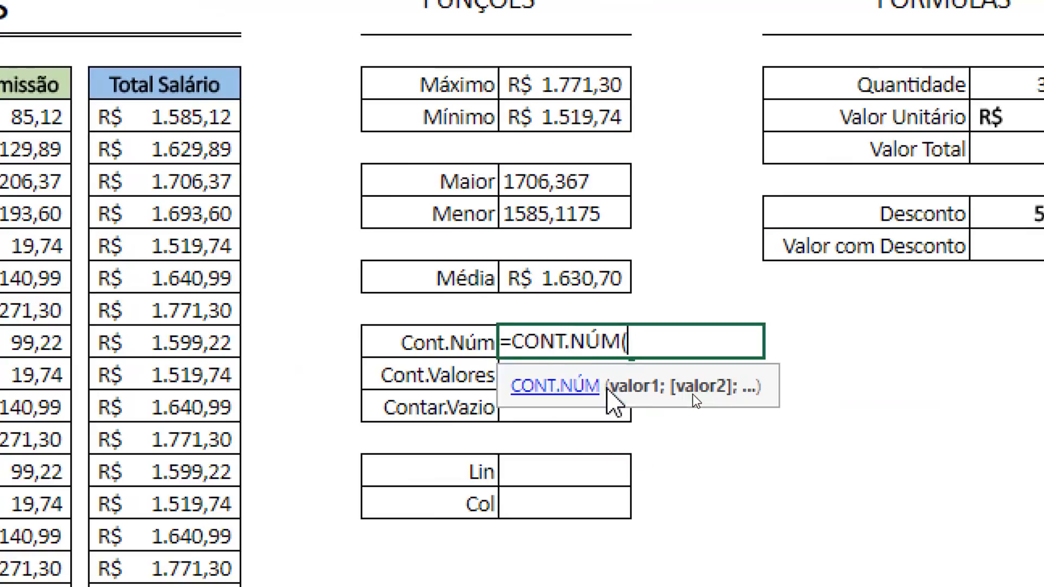
left_click_drag(369, 122, 357, 416)
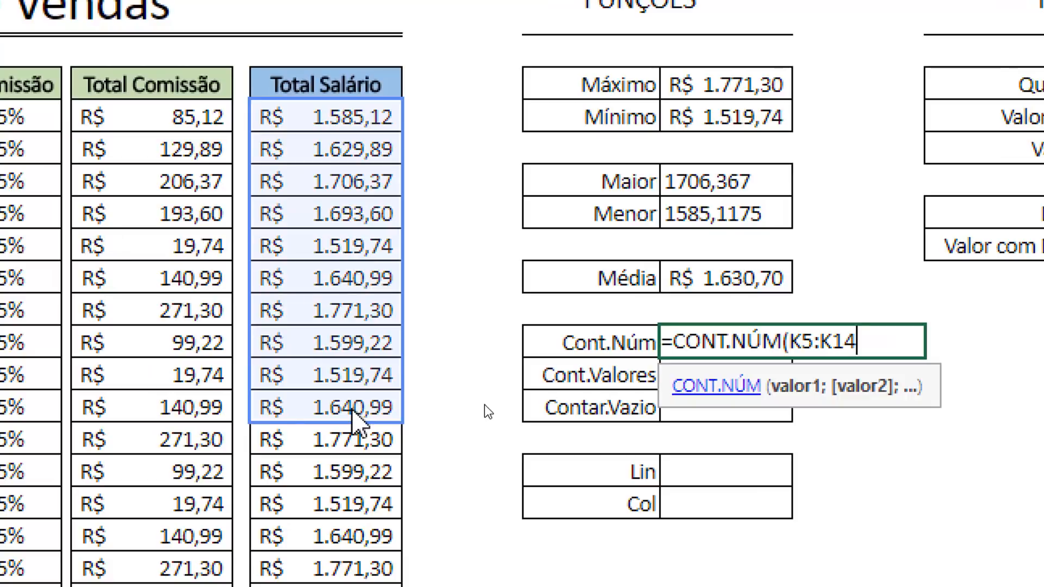
type(")")
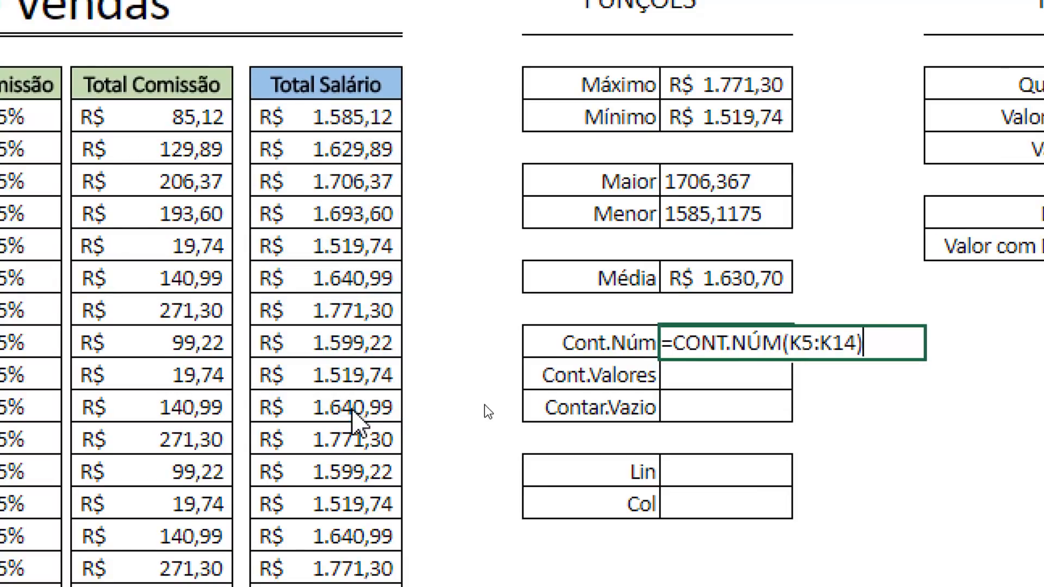
key("Return")
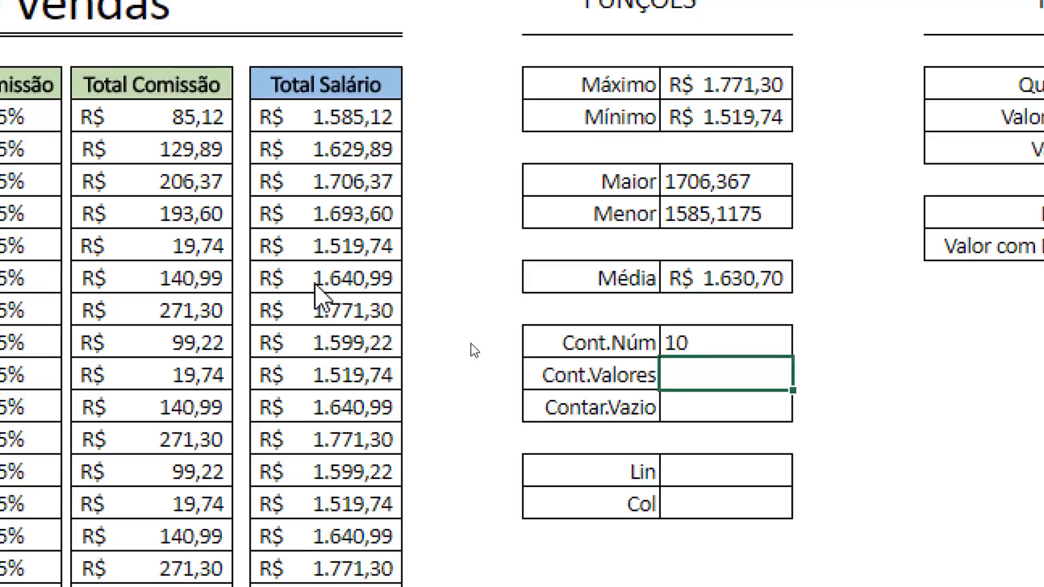
Replace the seventh Total Salário value with the text teste to test the number count, and undo the replacement
left_click(338, 308)
type("teste")
key("Return")
left_click(333, 318)
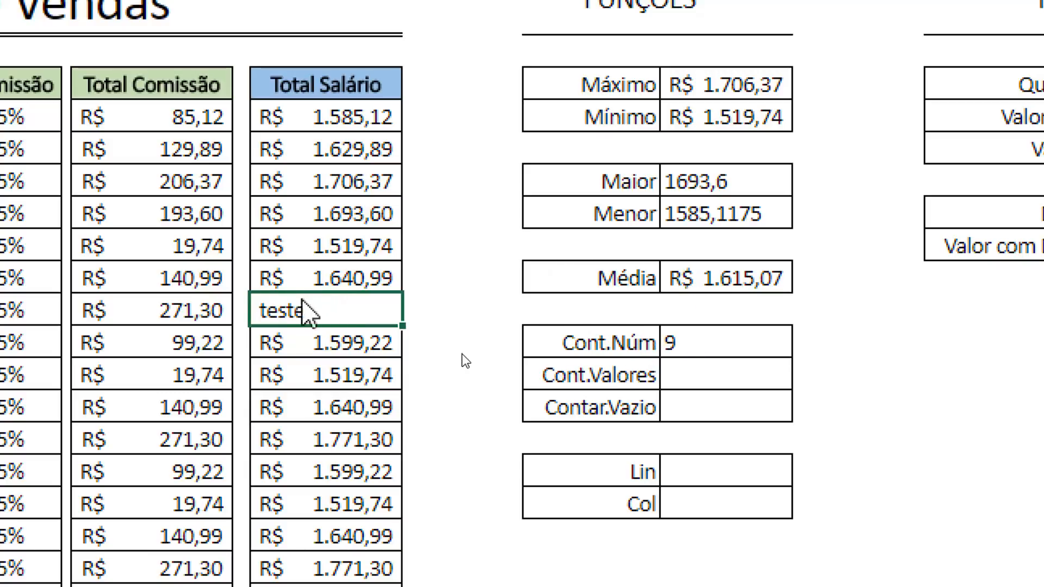
key("ctrl+z")
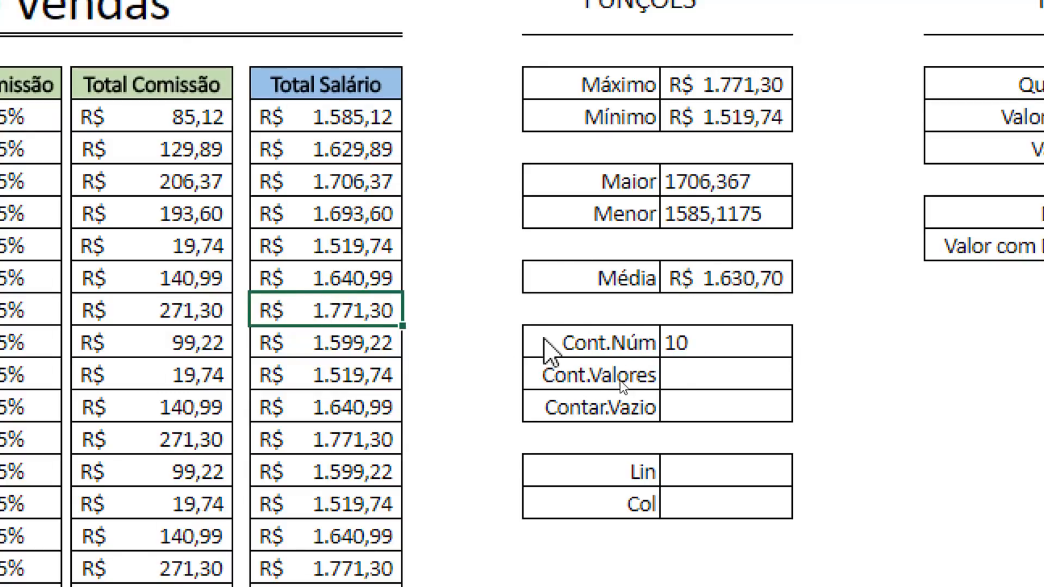
Enter the formula =CONT.VALORES(K5:K14) in the cell beside Cont.Valores to count the non-empty Total Salário cells
left_click(707, 375)
type("=cont.")
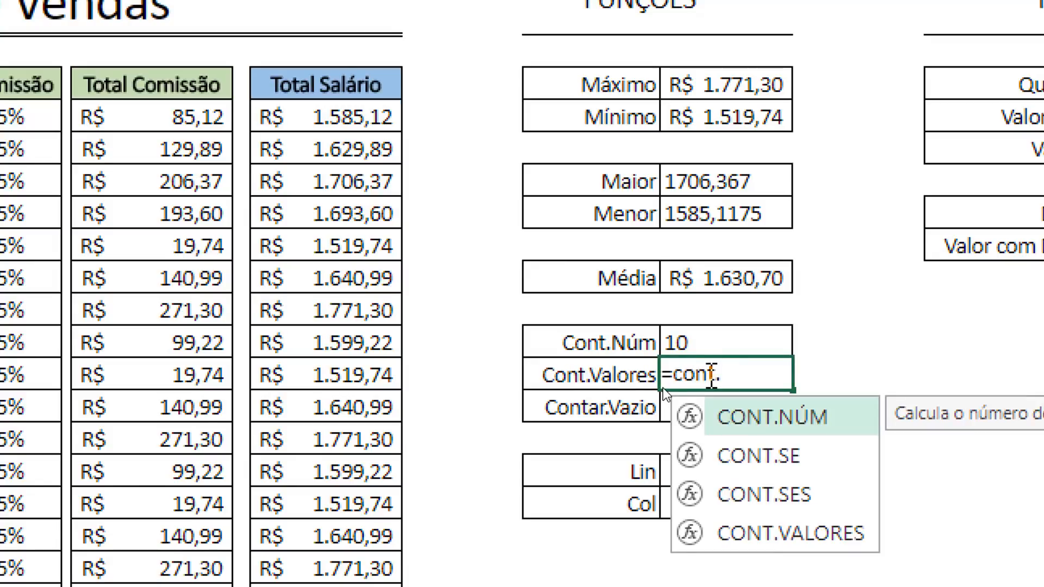
key("Down")
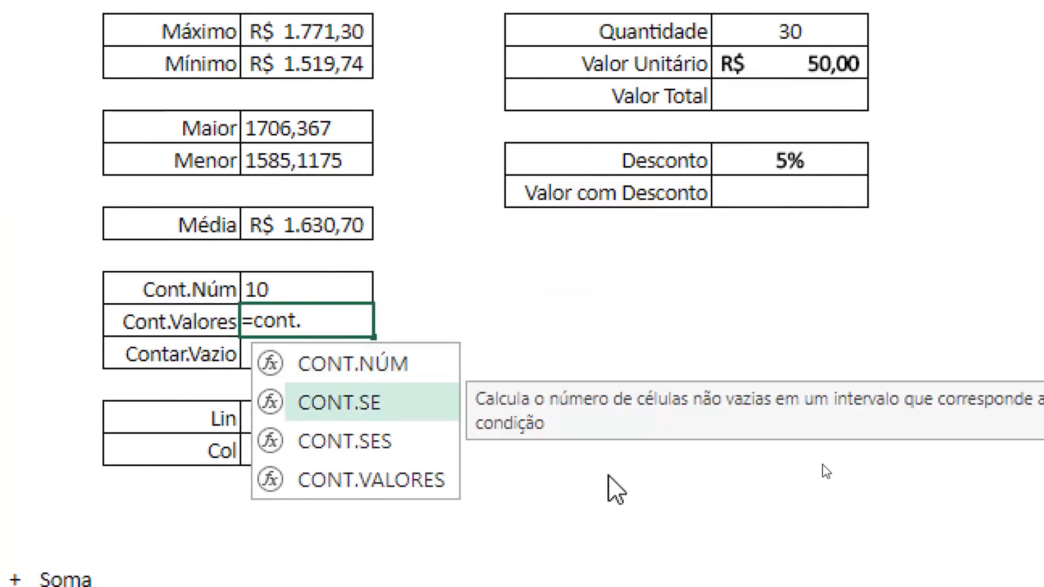
key("Down")
key("Down")
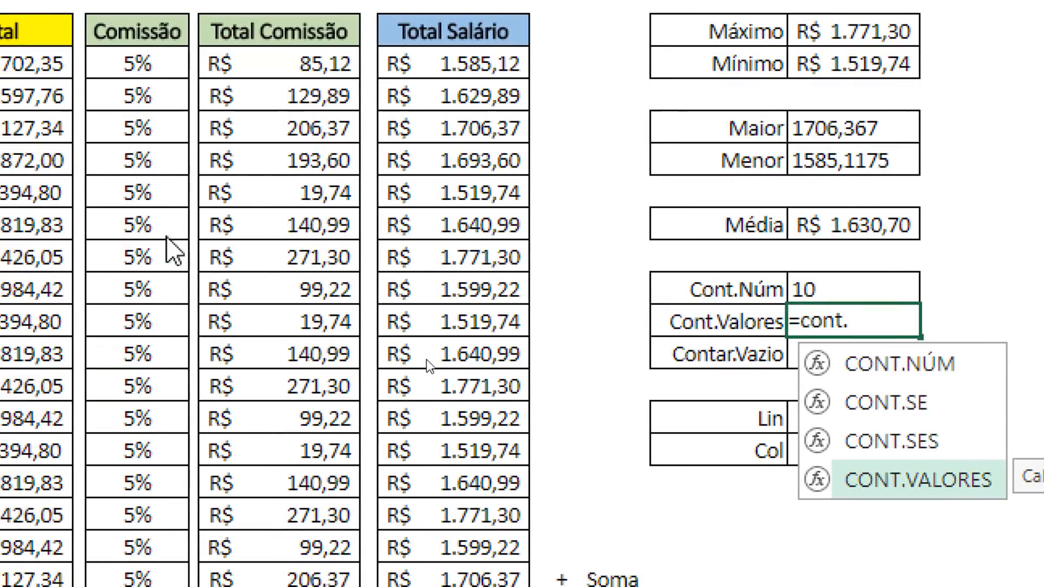
double_click(919, 479)
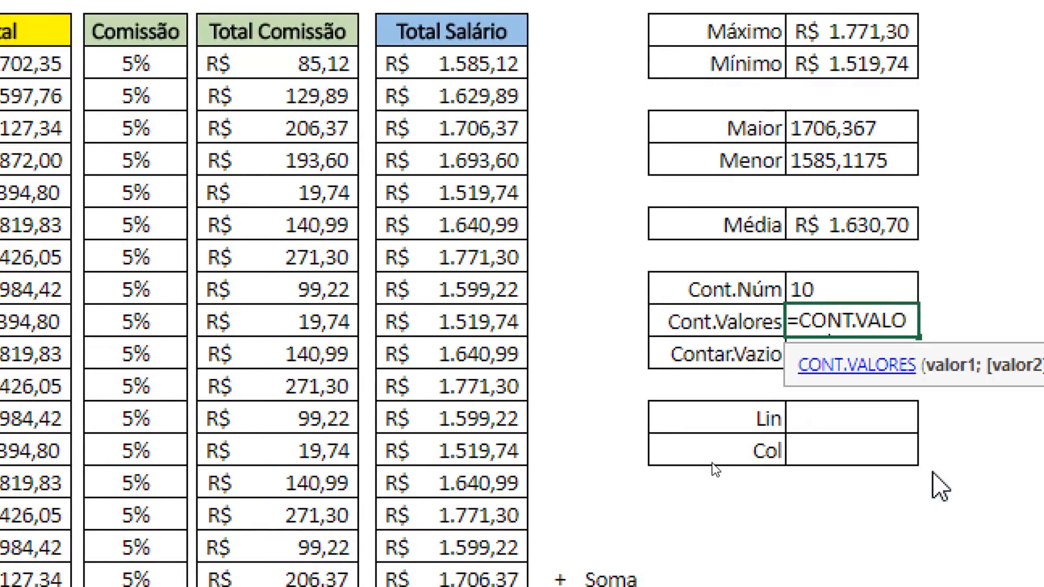
left_click_drag(323, 60, 323, 375)
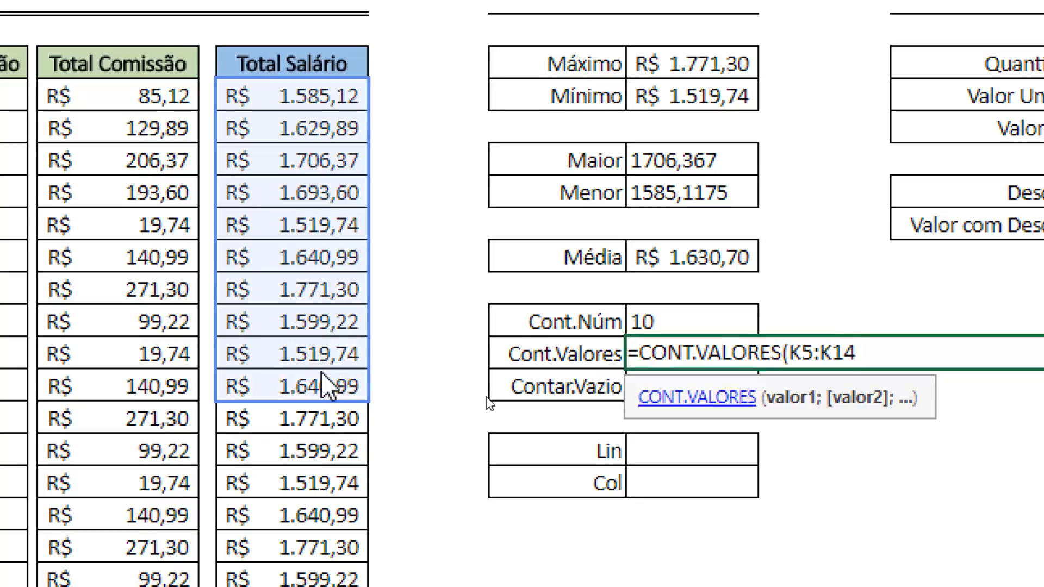
type(")")
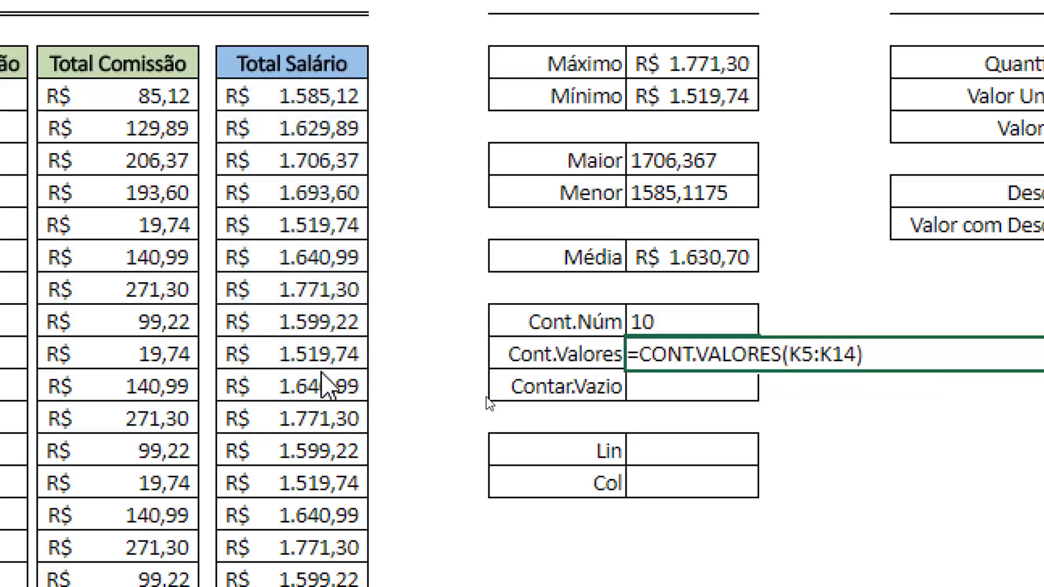
key("Return")
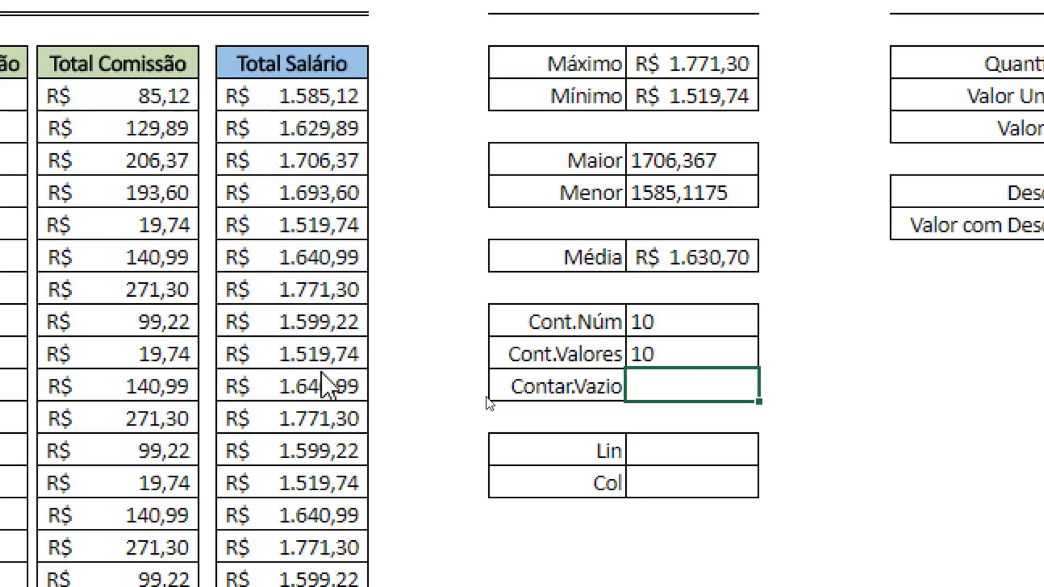
left_click(677, 364)
key("F2")
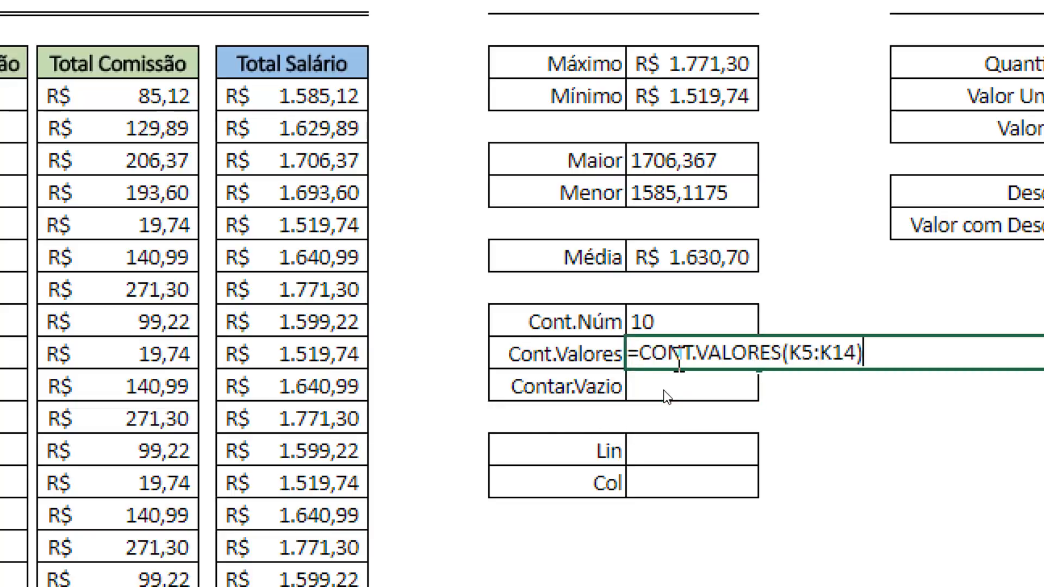
left_click(862, 352)
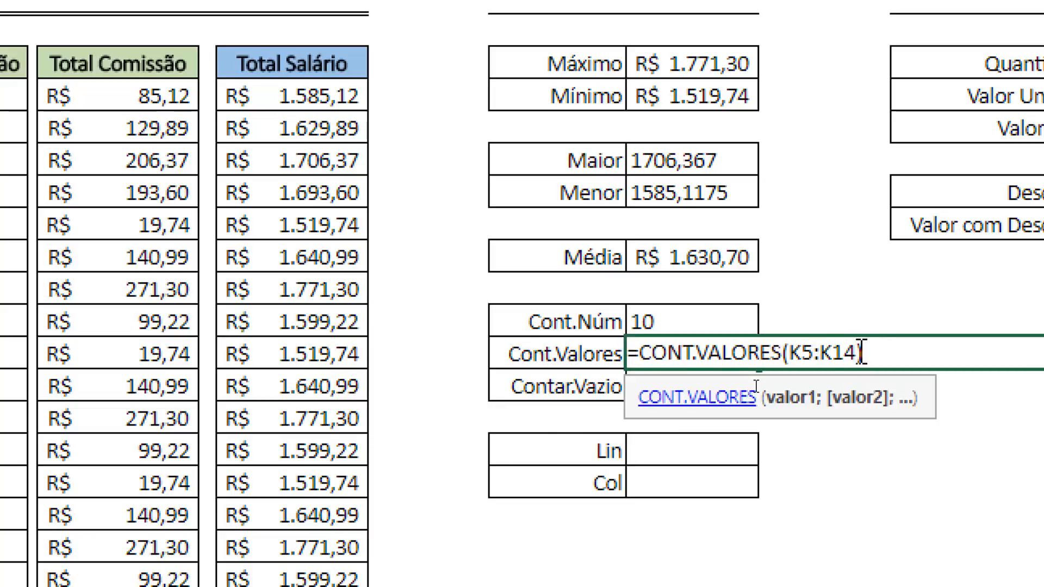
left_click(887, 352)
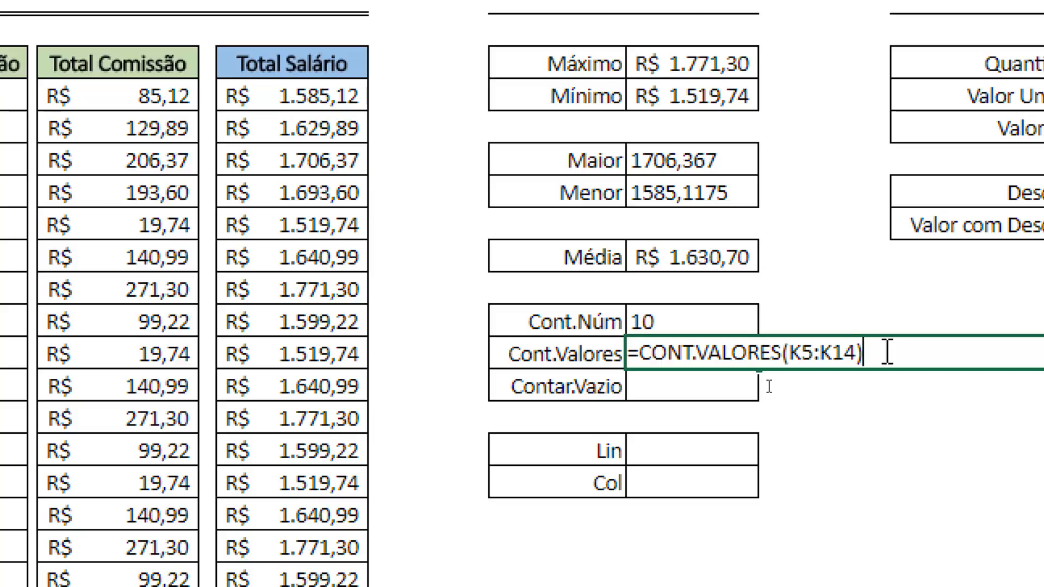
key("Left")
key("Right")
key("BackSpace")
key("BackSpace")
key("BackSpace")
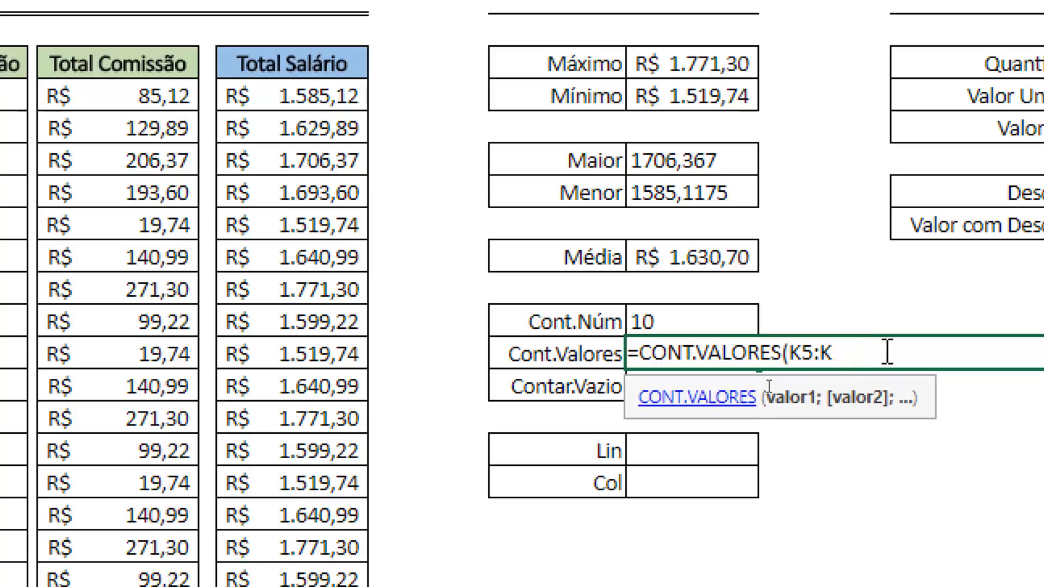
key("BackSpace")
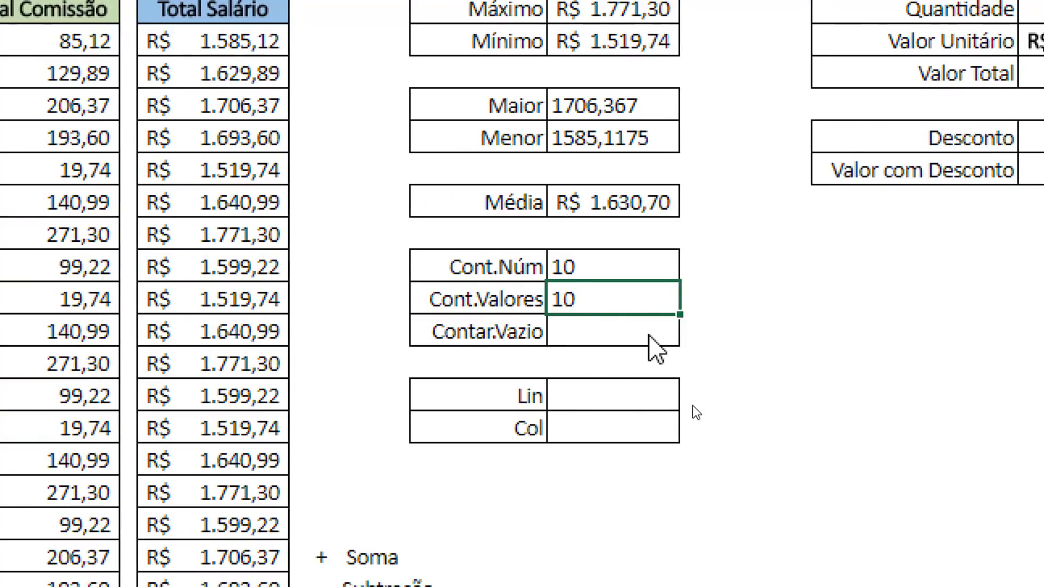
Enter the formula =CONTAR.VAZIO(K5:K14) in the cell beside Contar.Vazio to count the empty Total Salário cells
left_click(657, 343)
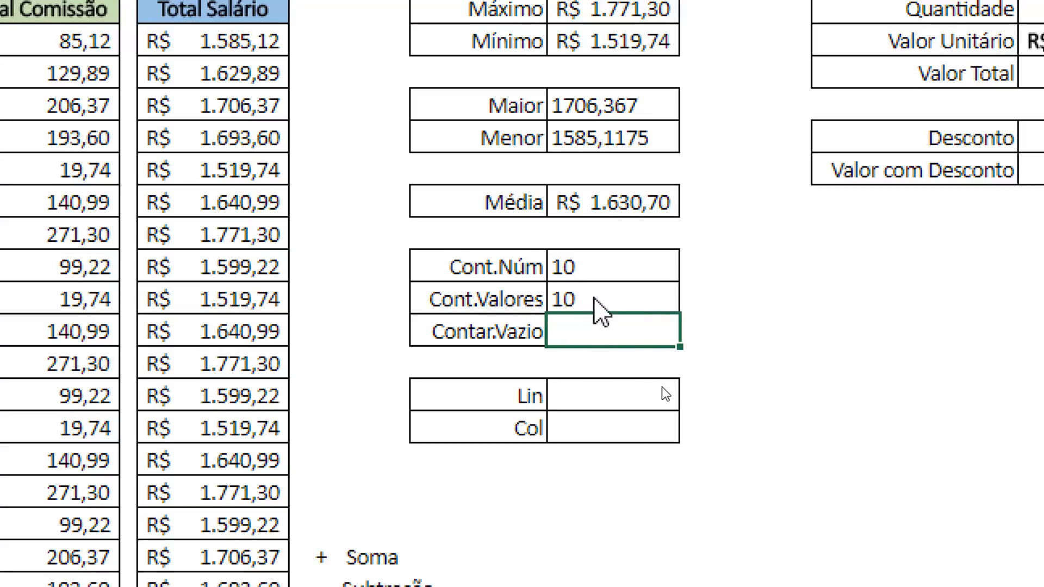
type("=conta")
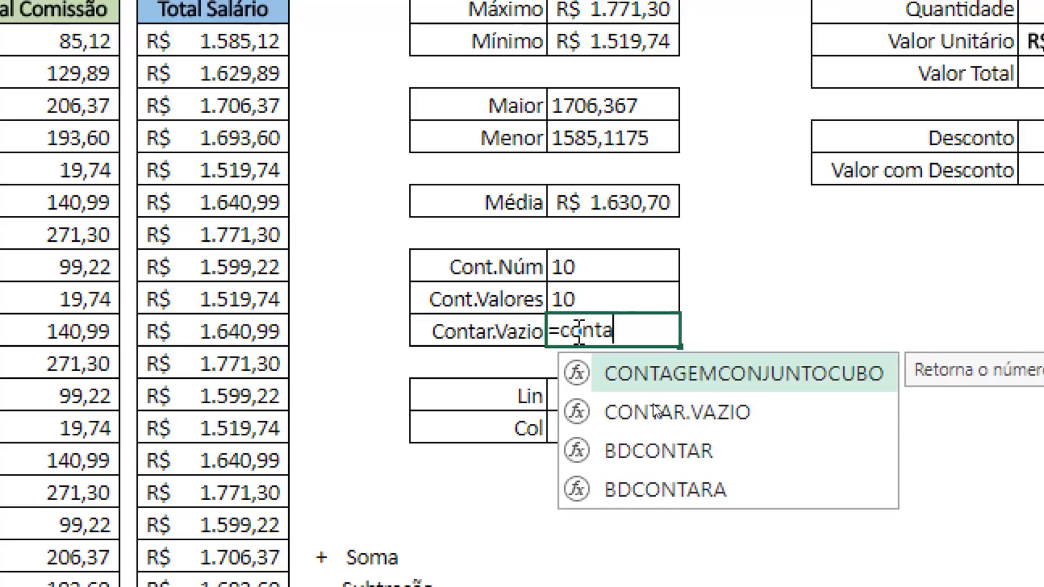
type("r.")
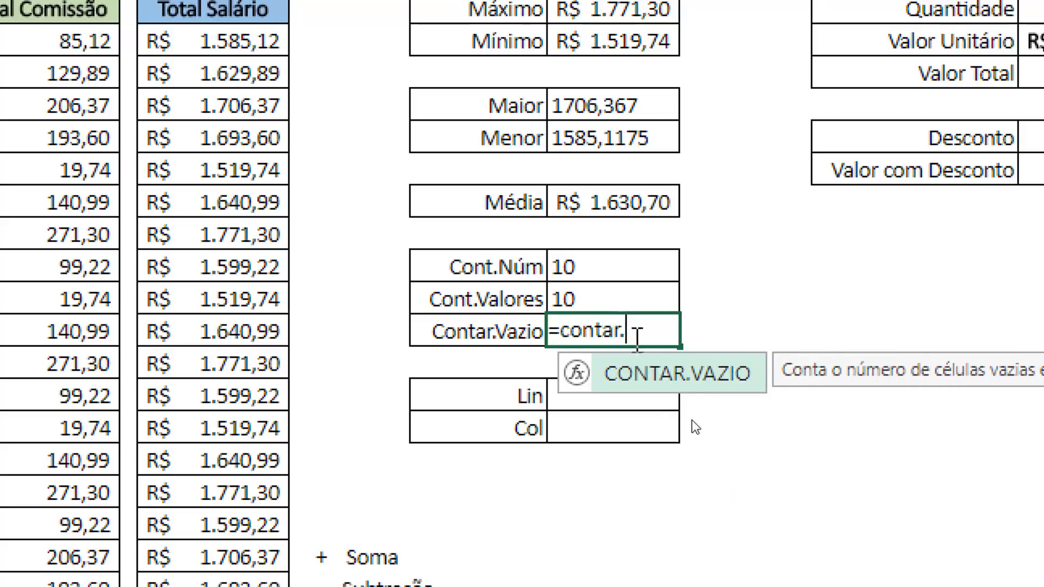
double_click(669, 375)
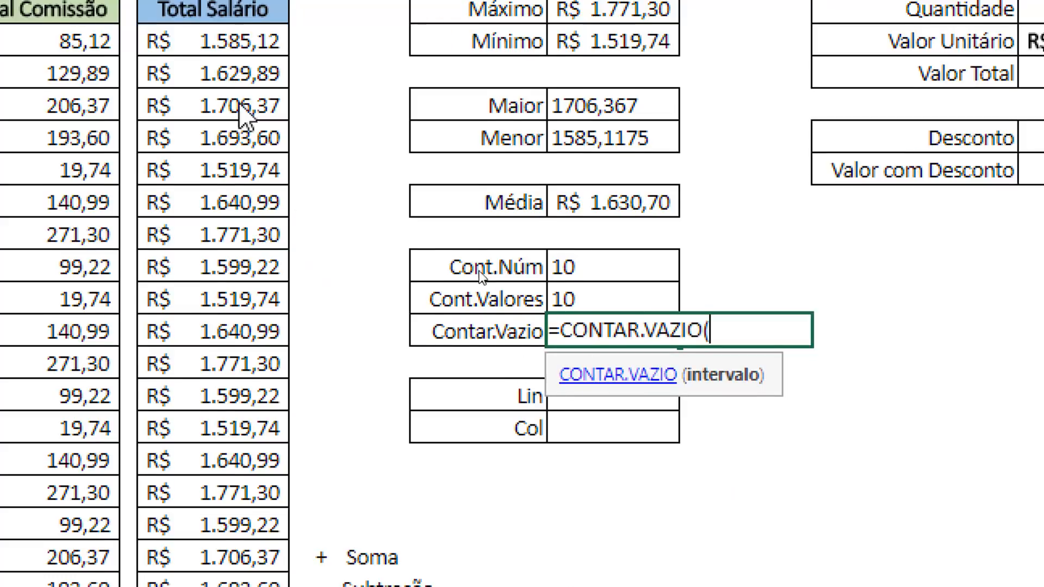
left_click_drag(245, 102, 260, 400)
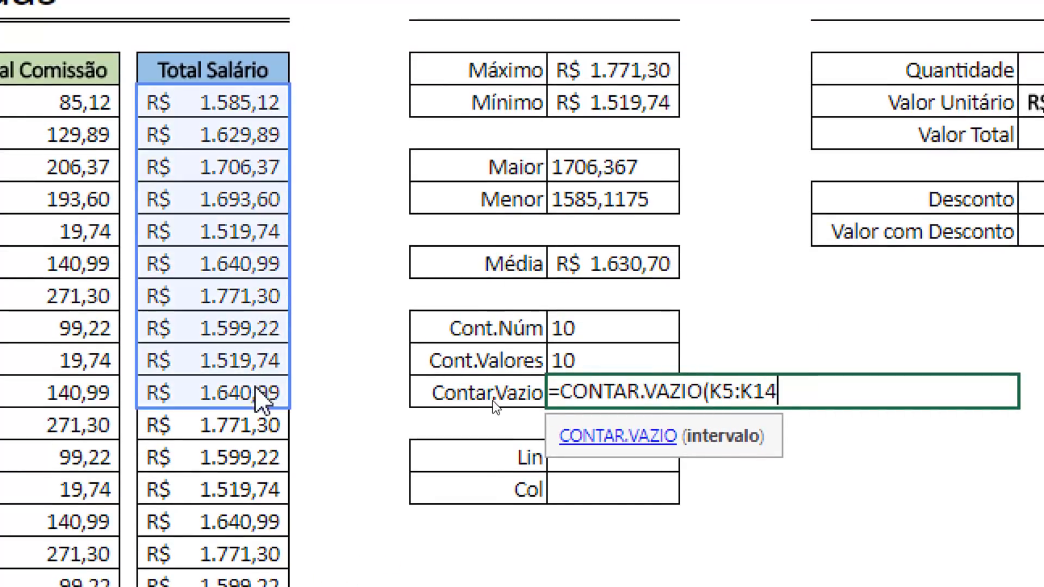
type(")")
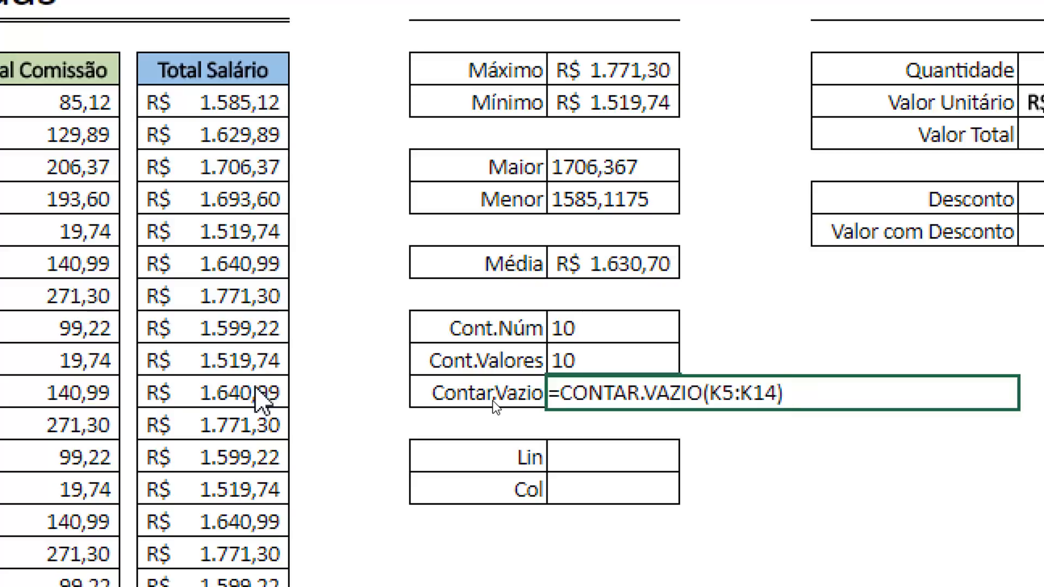
key("Return")
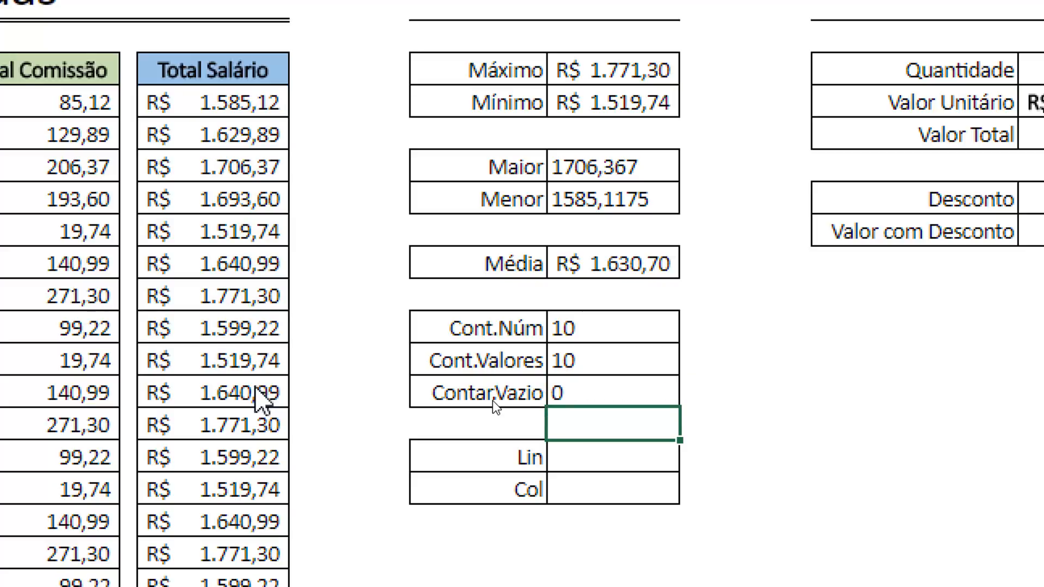
Clear the seventh Total Salário value to test the empty-cell count, and undo the deletion
left_click(603, 401)
left_click(217, 305)
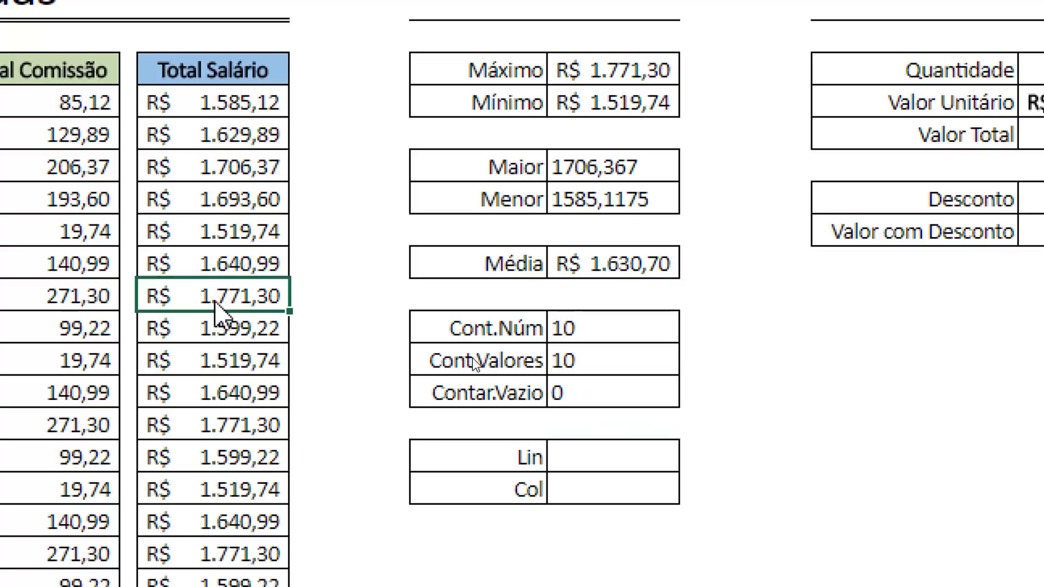
key("Delete")
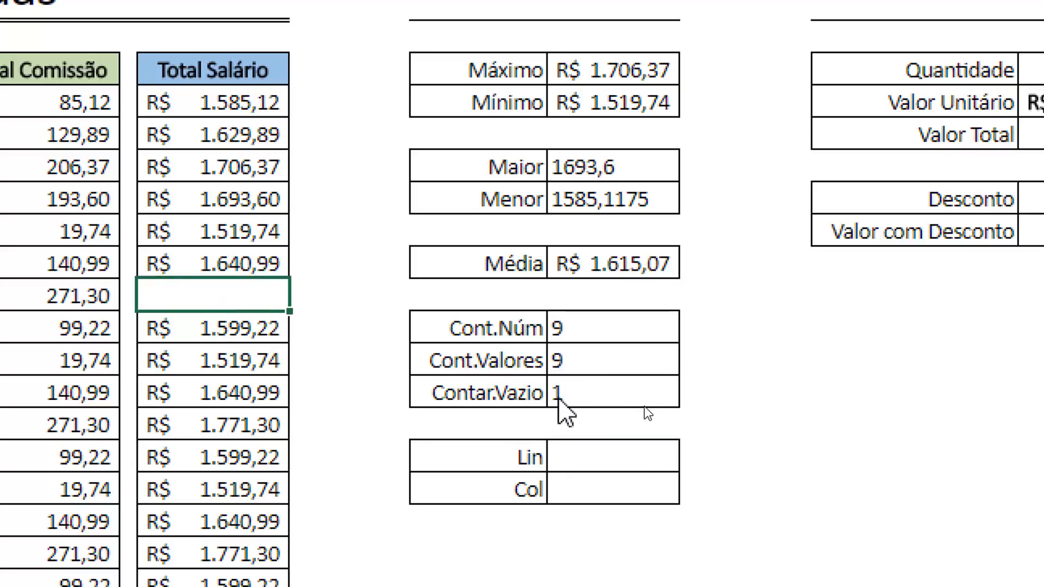
key("ctrl+z")
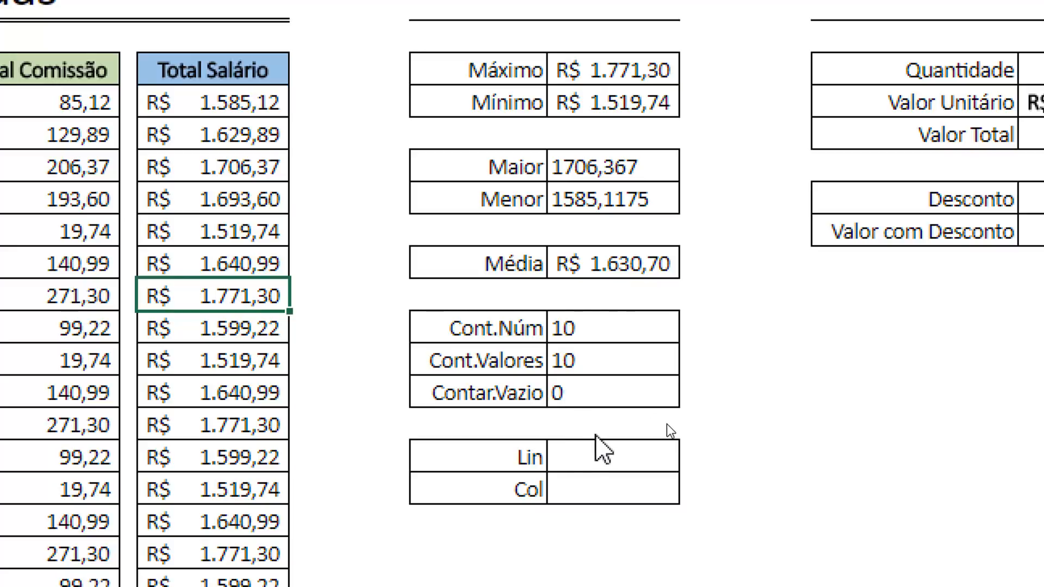
Enter the formula =LIN(K4) in the cell beside Lin to return the row number of the Total Salário header
left_click(585, 461)
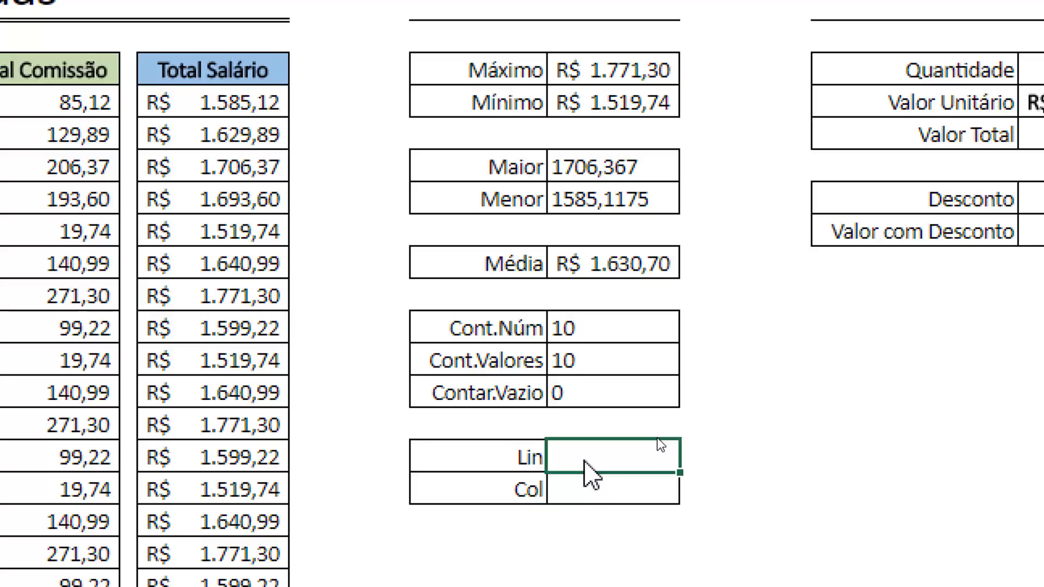
type("=lin")
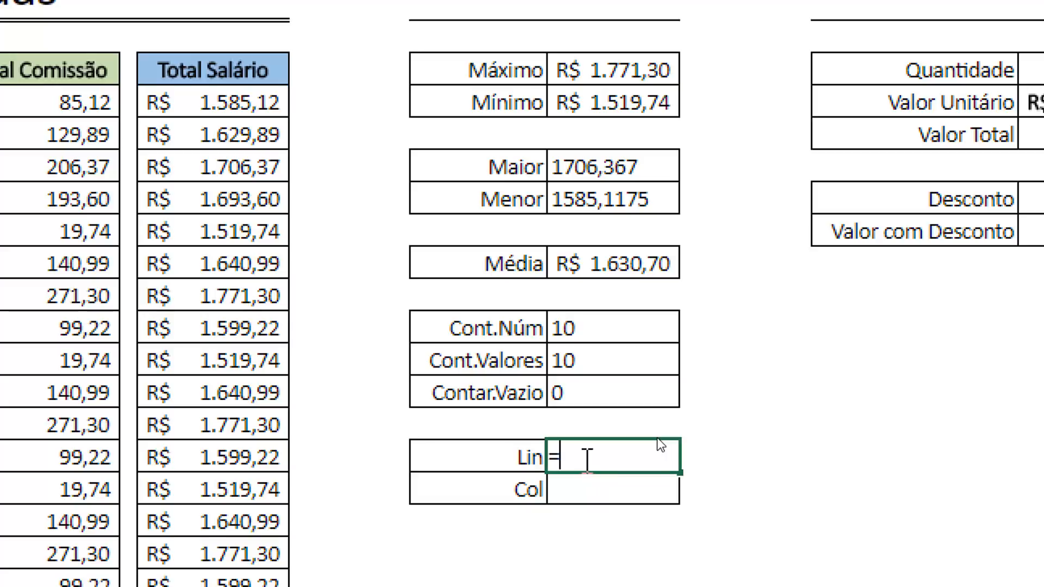
key("Tab")
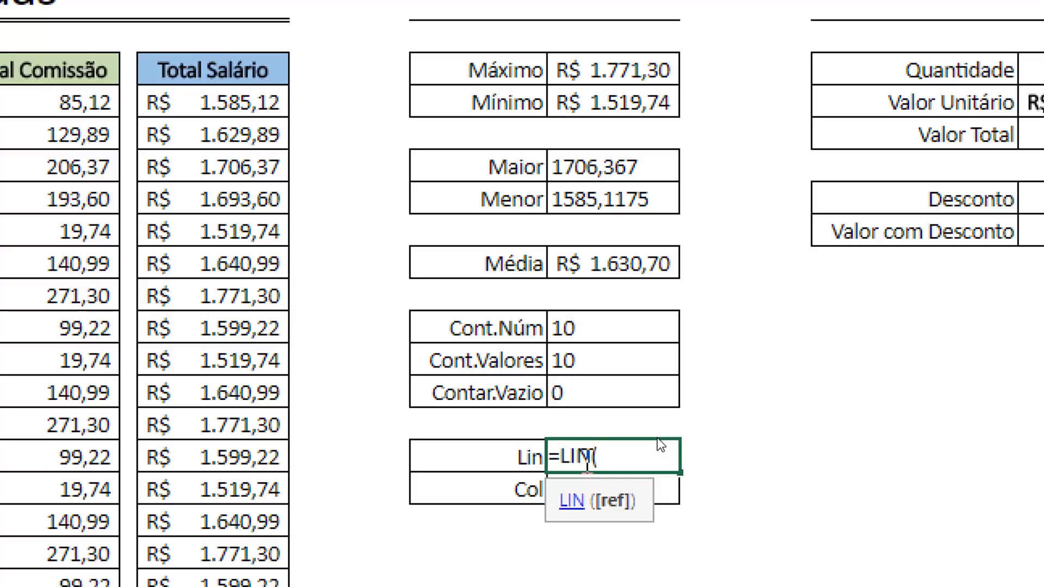
key("BackSpace")
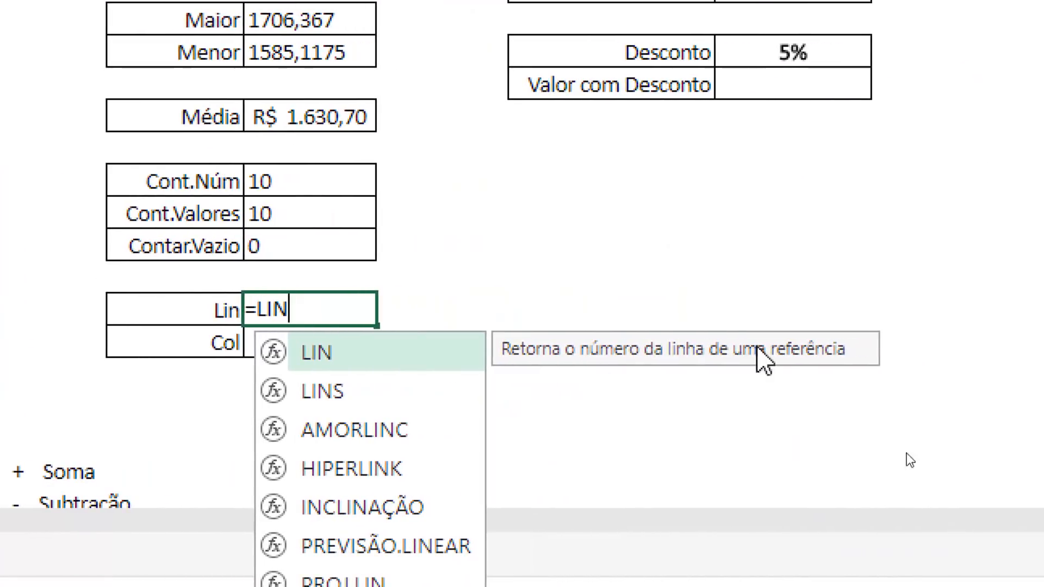
type("(")
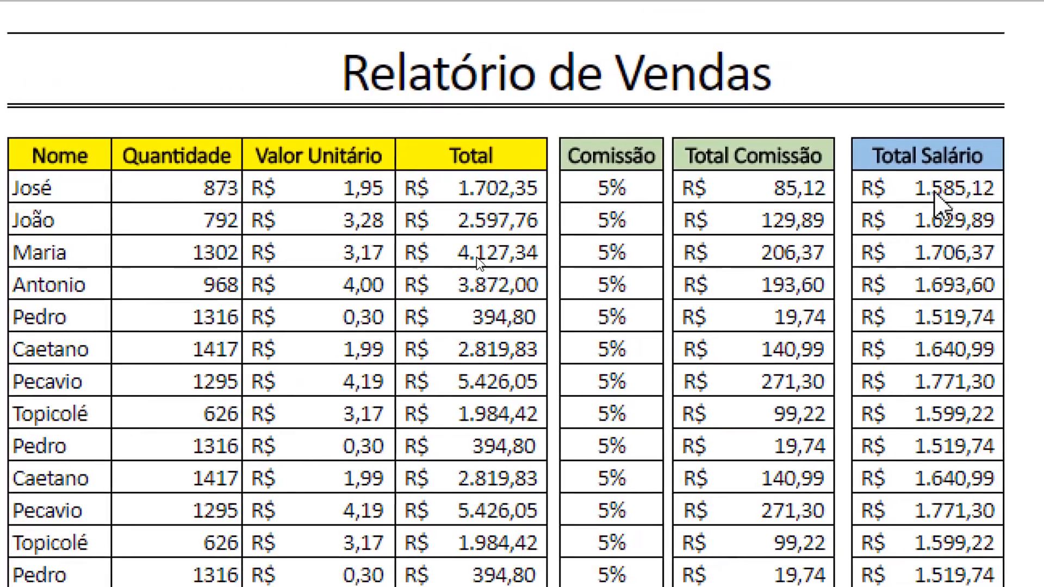
left_click(967, 163)
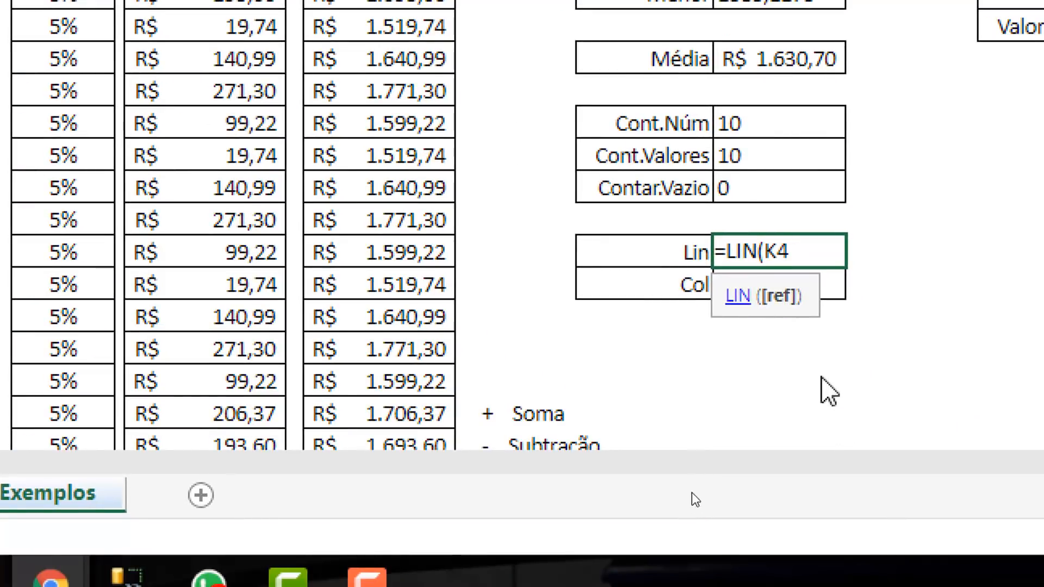
type(")")
key("Return")
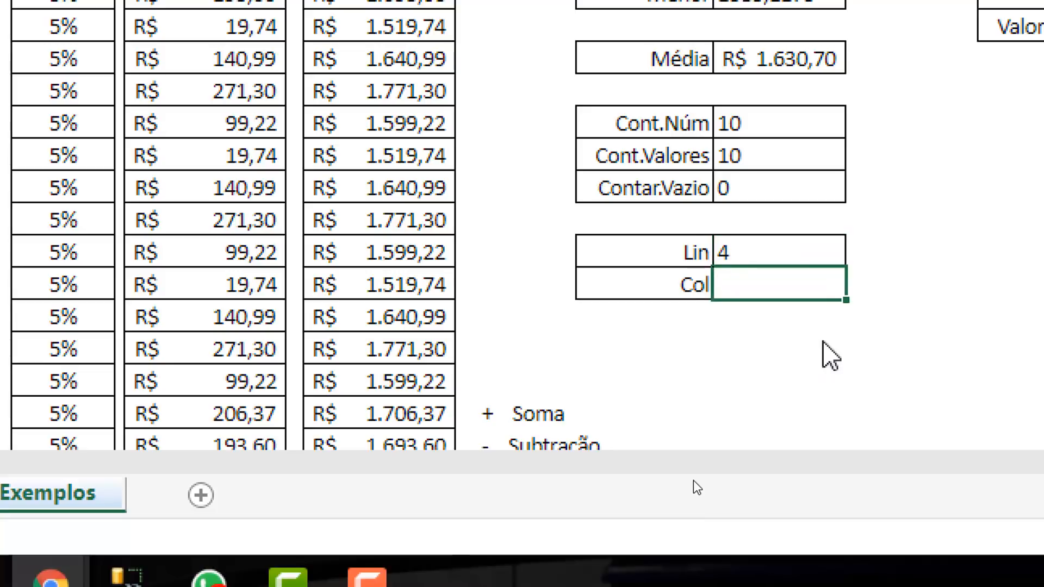
key("Up")
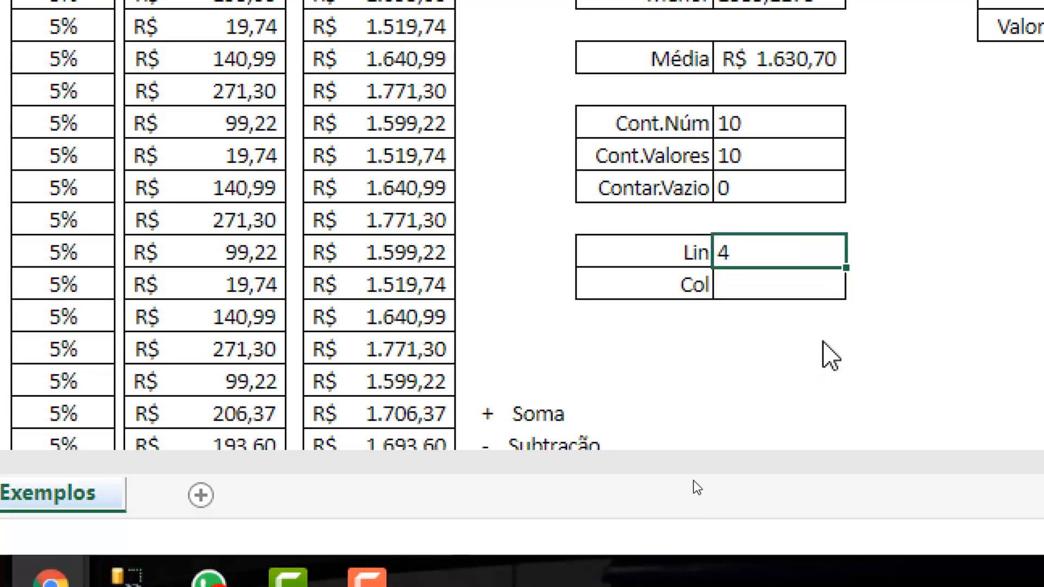
Enter the formula =COL(K4) in the cell beside Col to return the column number of the Total Salário header
left_click(765, 295)
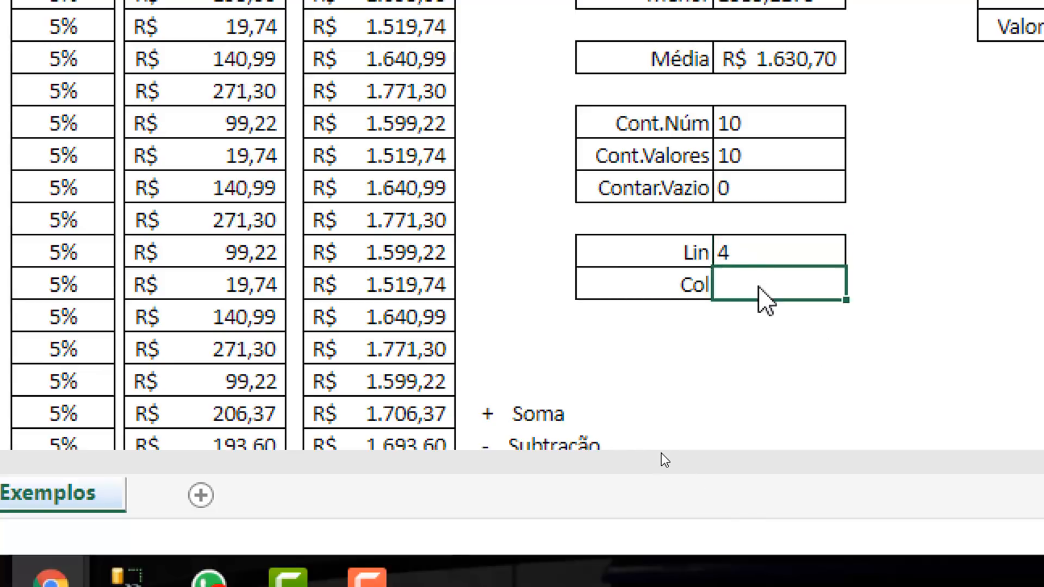
type("=col")
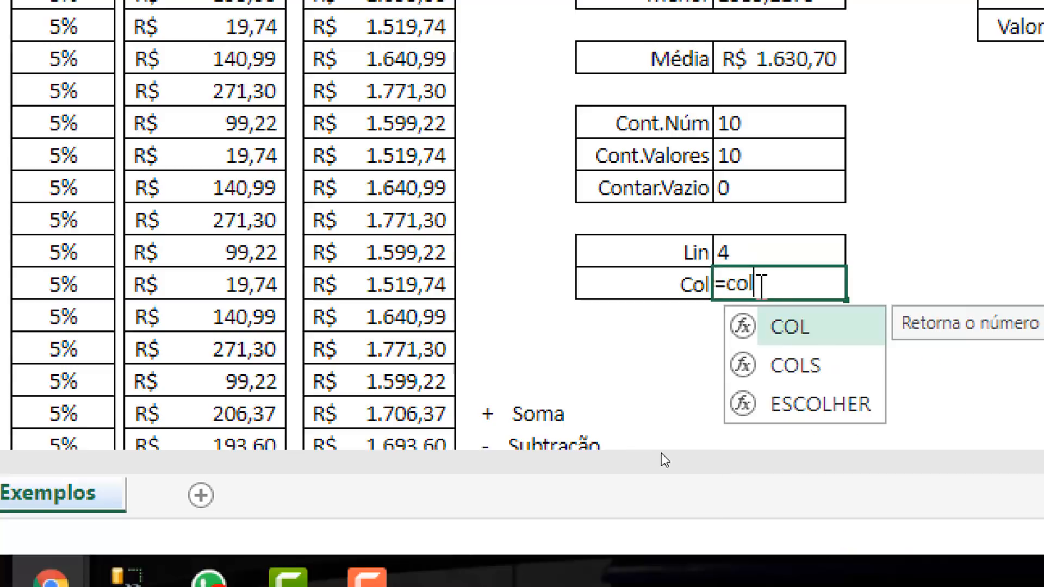
key("Tab")
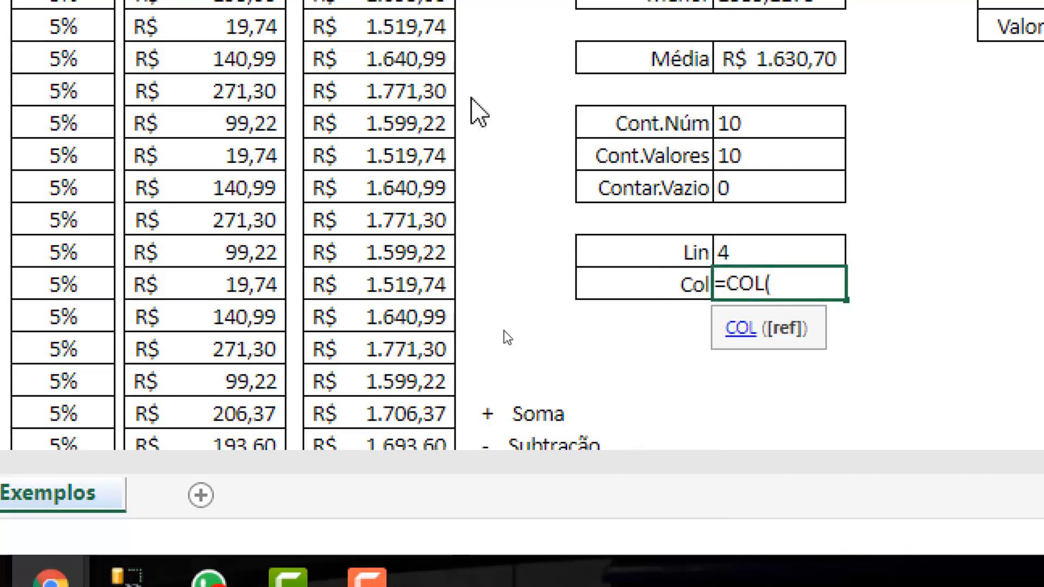
scroll(478, 256, "up", 3)
left_click(388, 132)
scroll(396, 77, "up", 3)
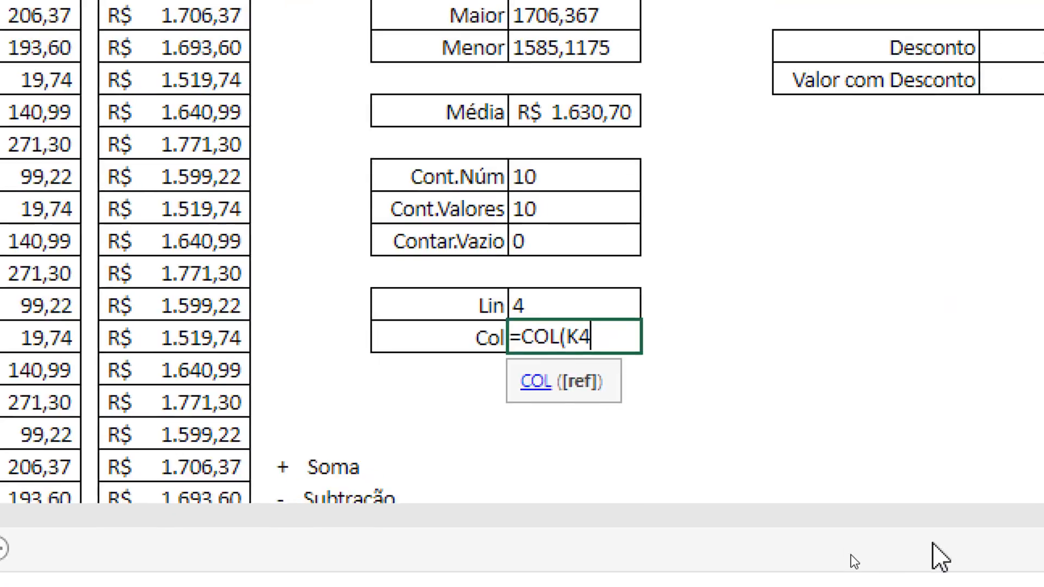
key("BackSpace")
key("BackSpace")
key("BackSpace")
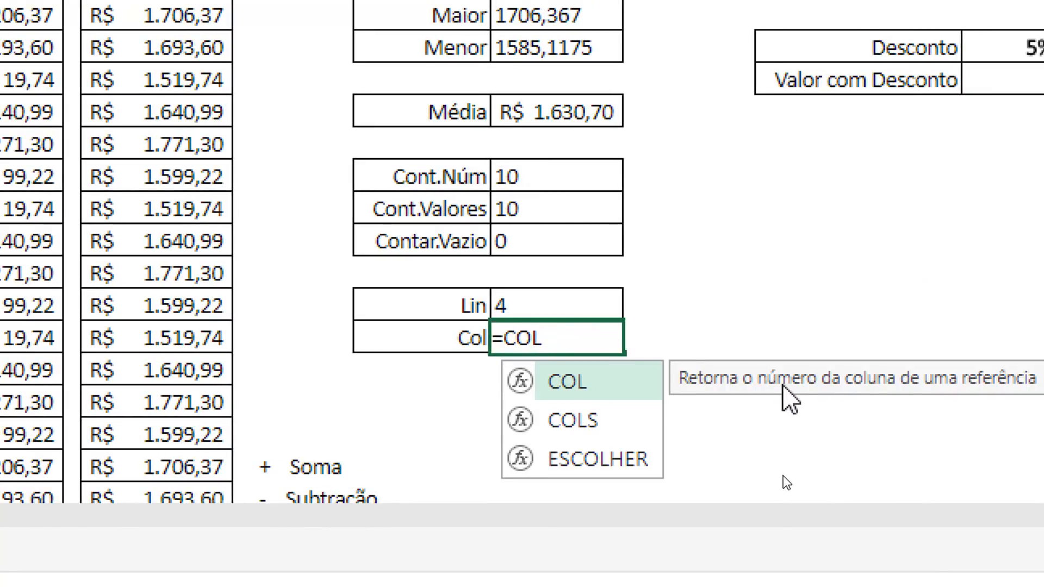
type("(")
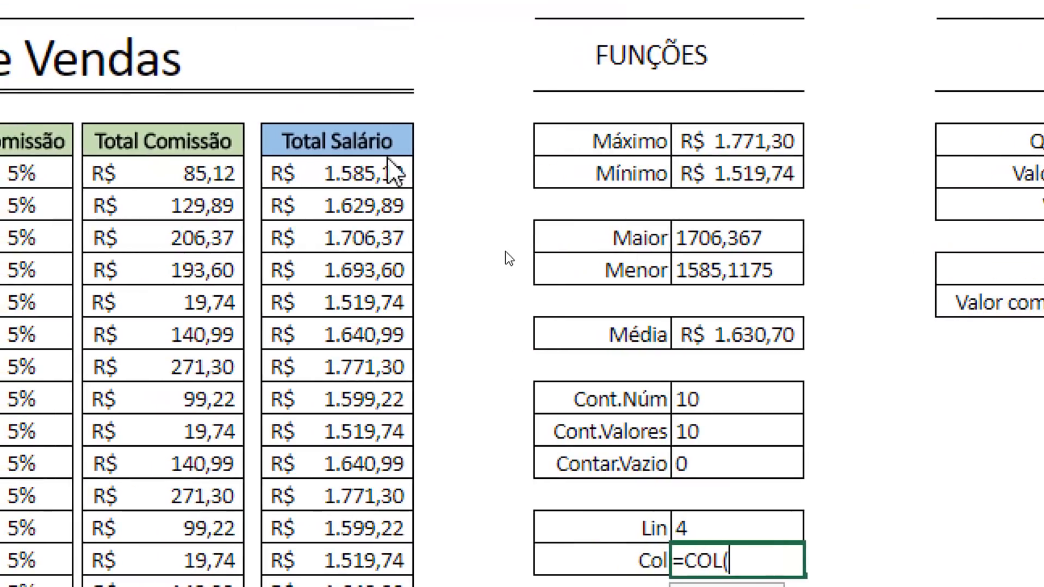
left_click(212, 48)
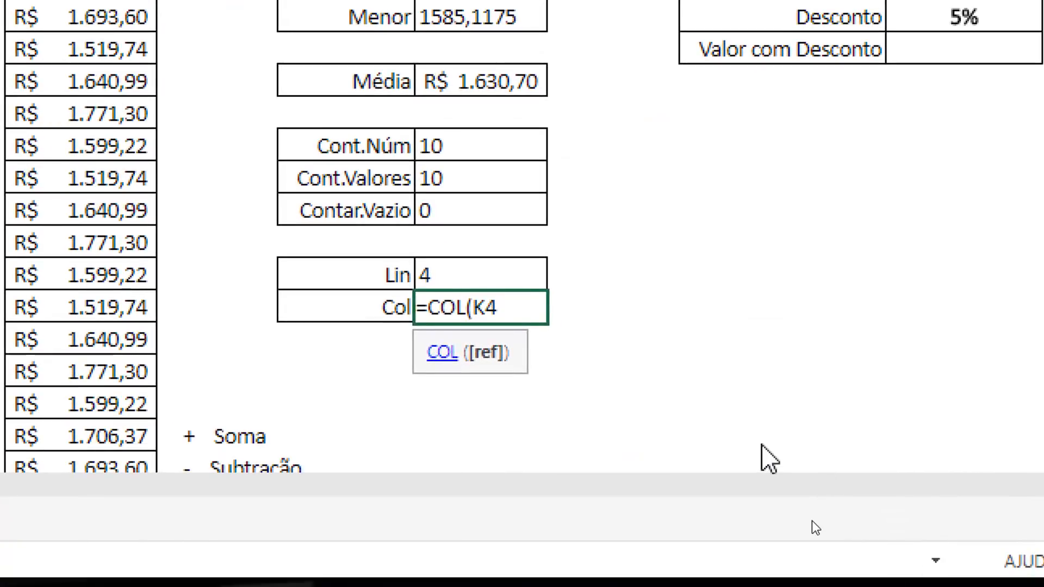
type(")")
key("Return")
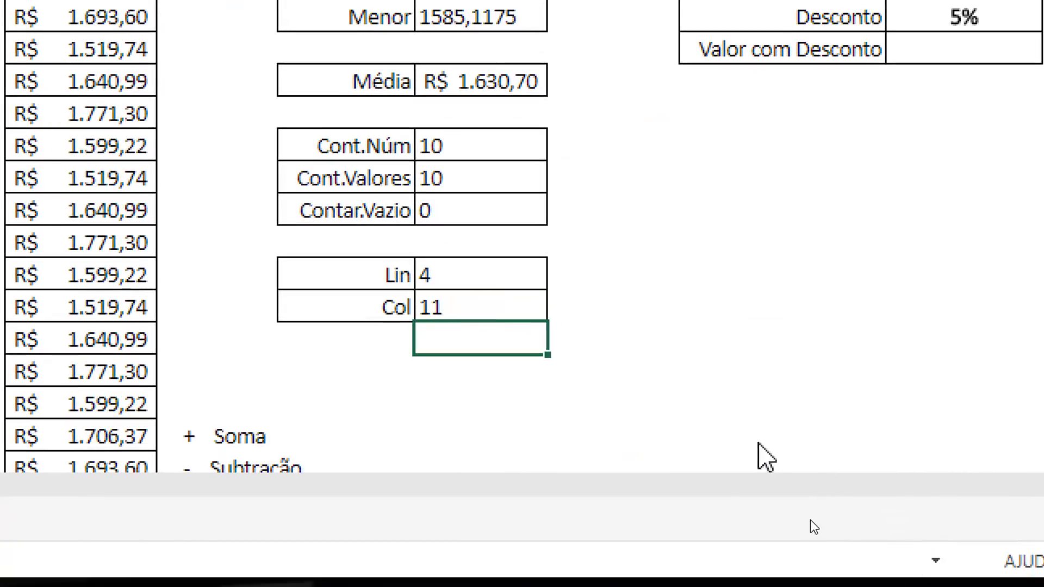
left_click(488, 305)
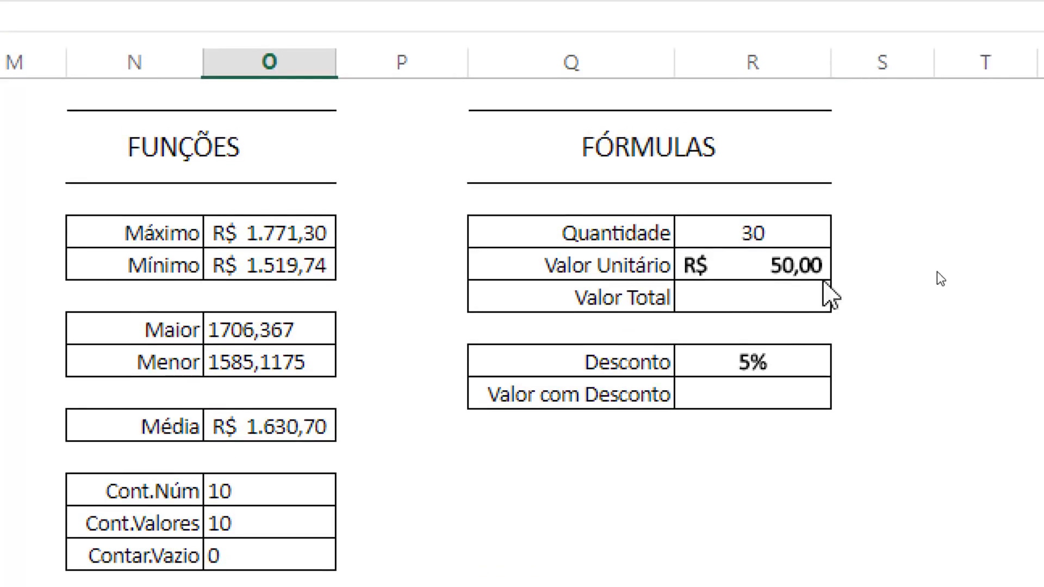
Enter the formula =R4*R5 in the cell beside Valor Total to multiply Quantidade by Valor Unitário
left_click(740, 298)
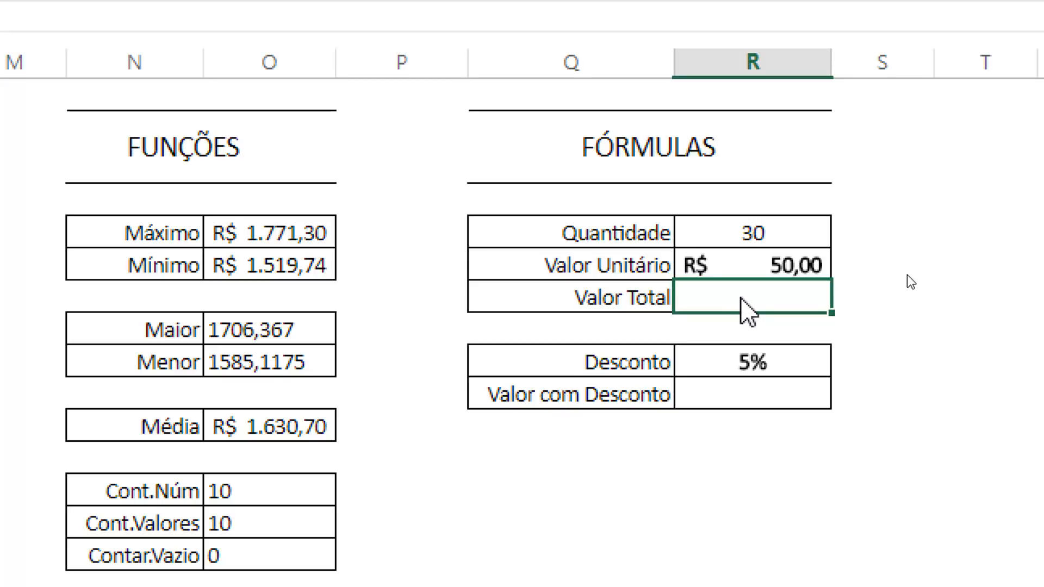
type("=")
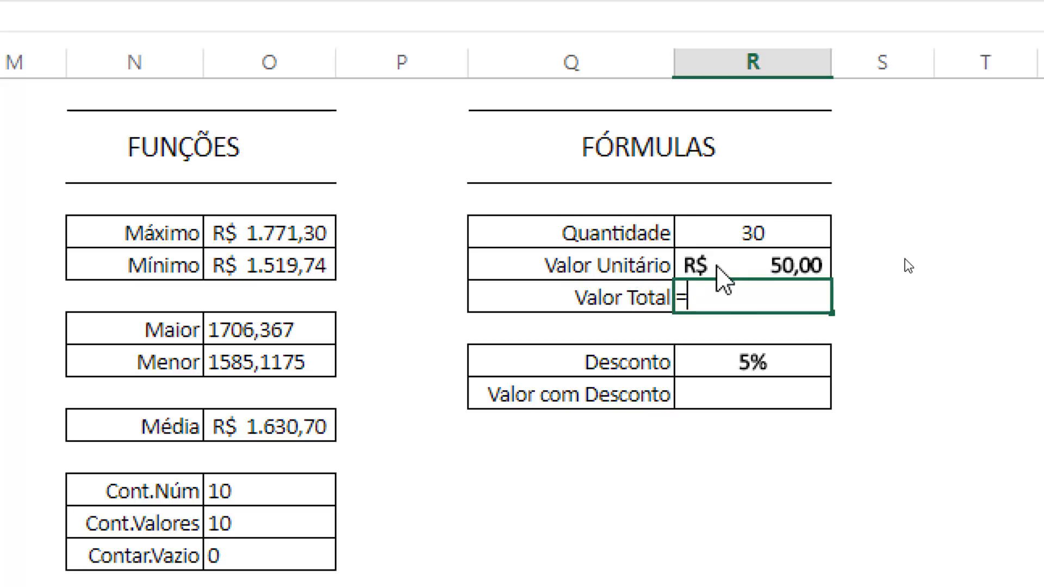
left_click(724, 230)
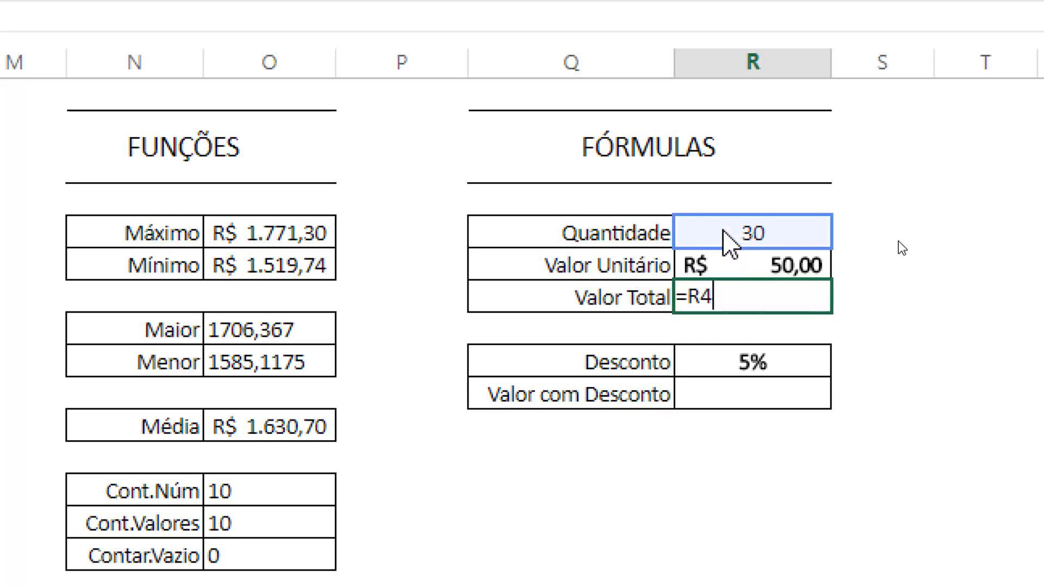
type("*")
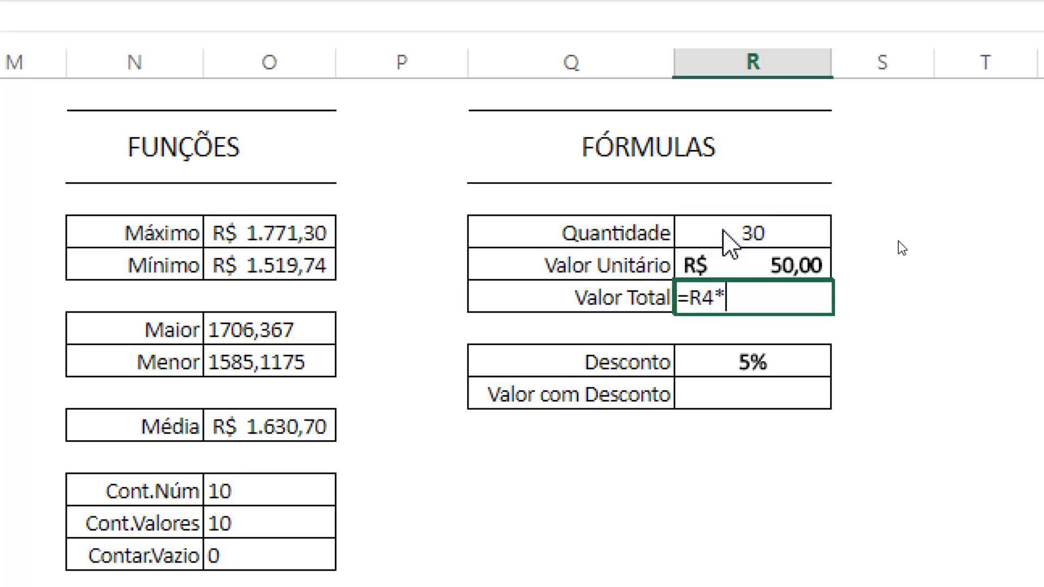
left_click(724, 269)
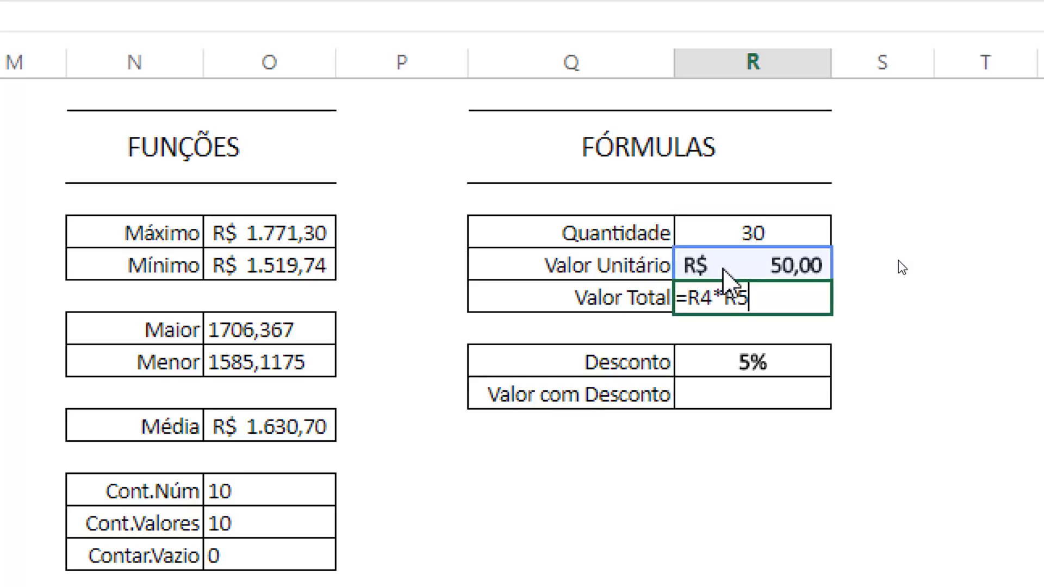
key("Return")
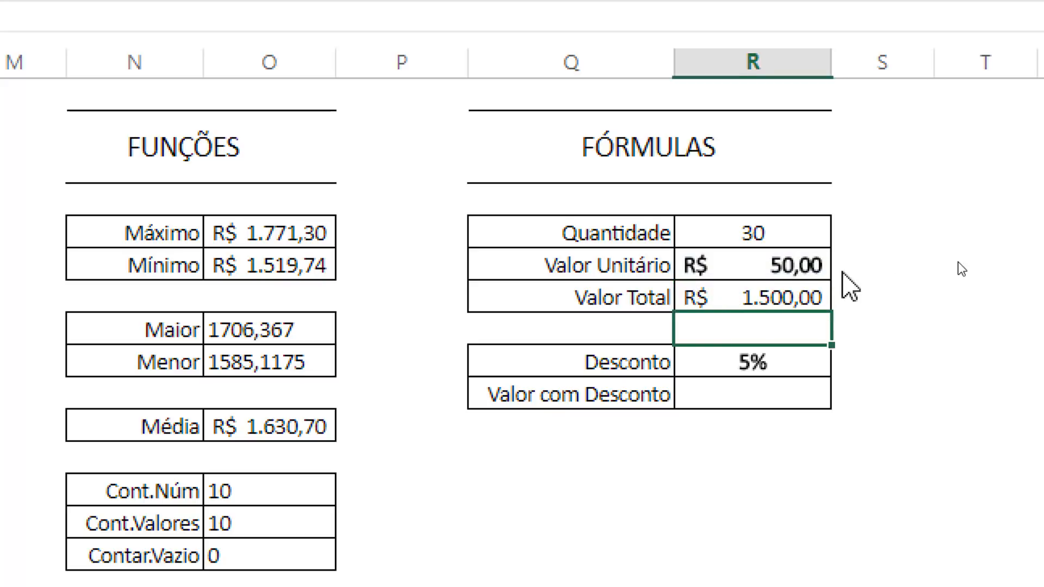
left_click(794, 242)
left_click(808, 270)
left_click(814, 299)
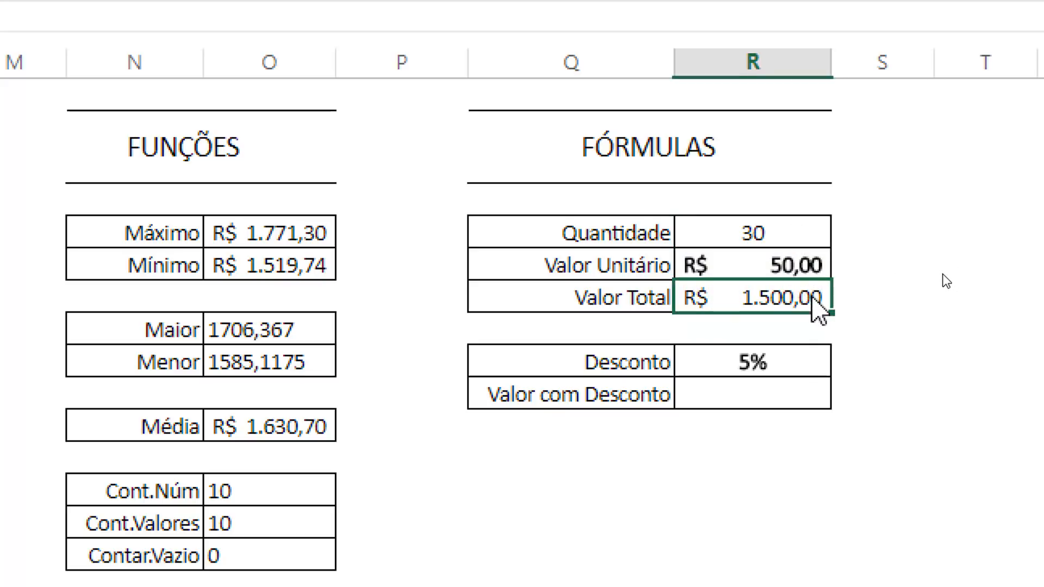
Write the text note "= Valor - (Valor * % desconto)" two rows below the Valor com Desconto label
left_click(783, 364)
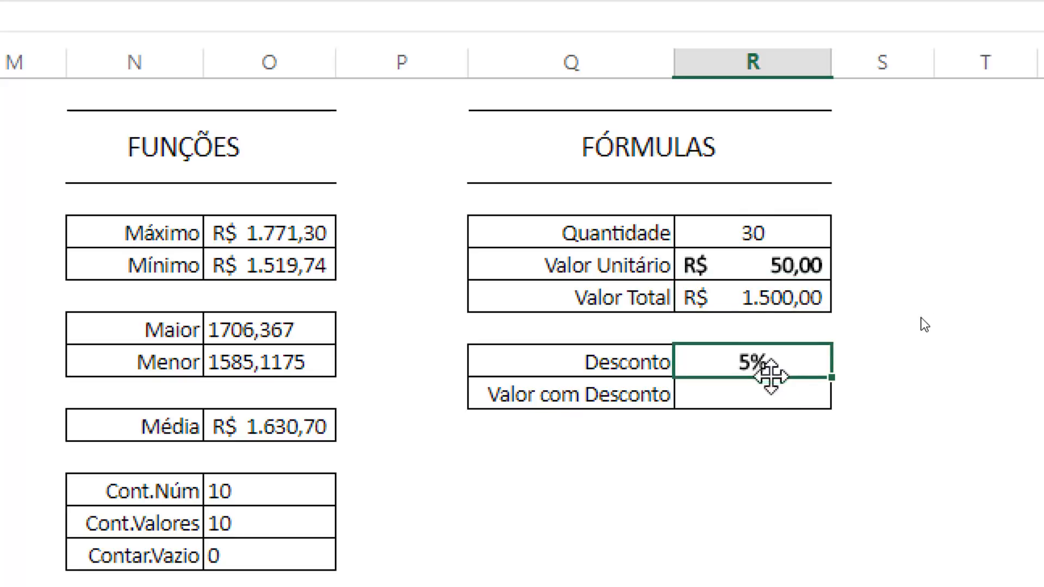
left_click(763, 403)
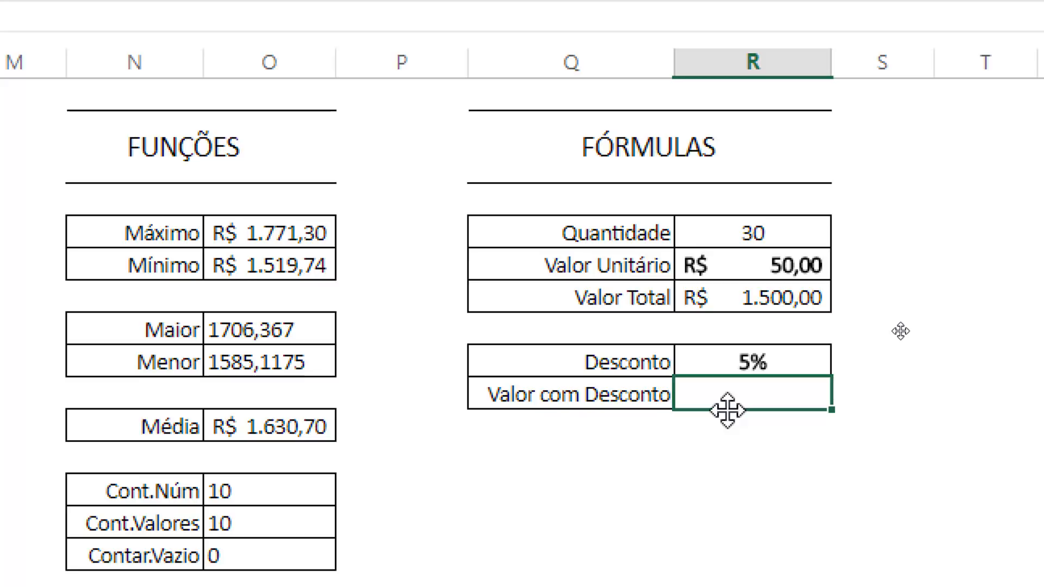
scroll(729, 419, "down", 2)
scroll(731, 422, "up", 2)
left_click(616, 458)
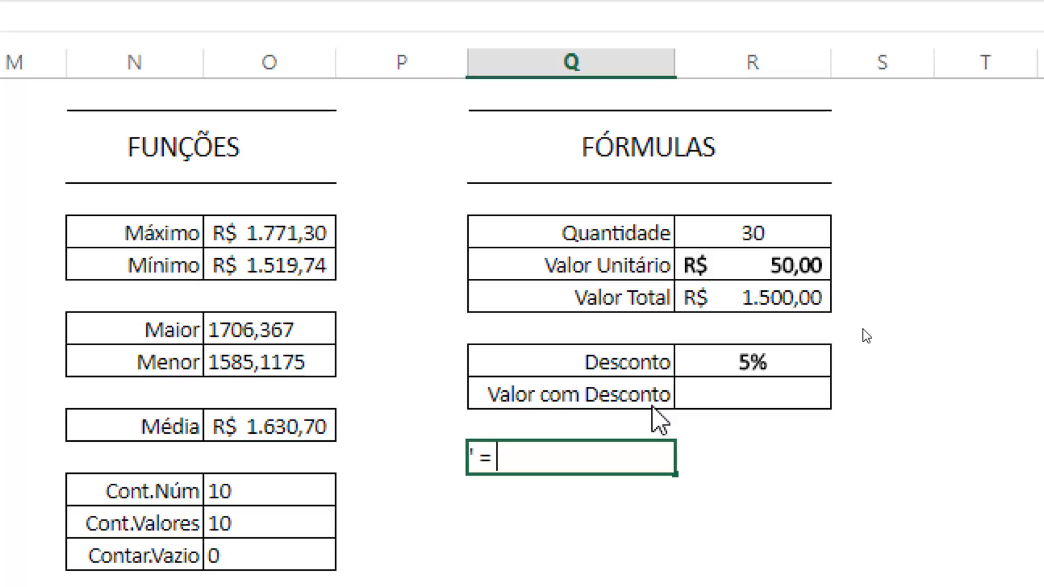
type("= Valor - (Valor")
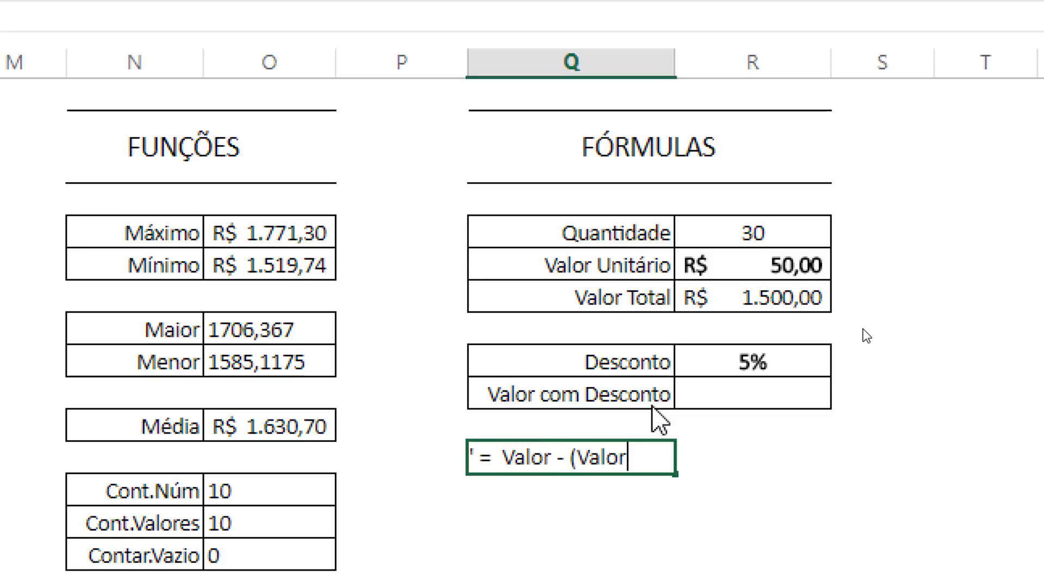
type(" * desconto)")
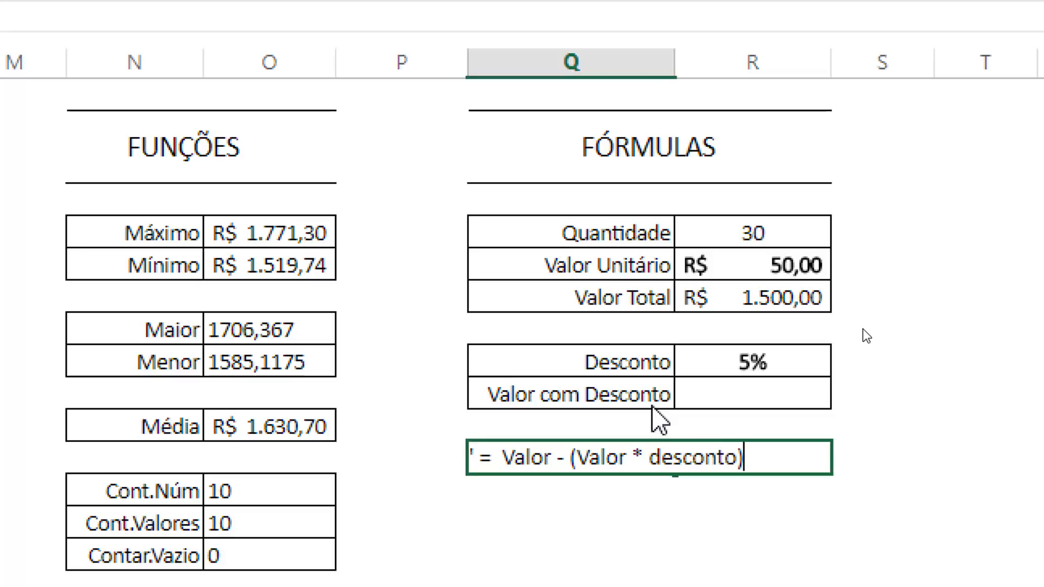
key("Left")
type("%")
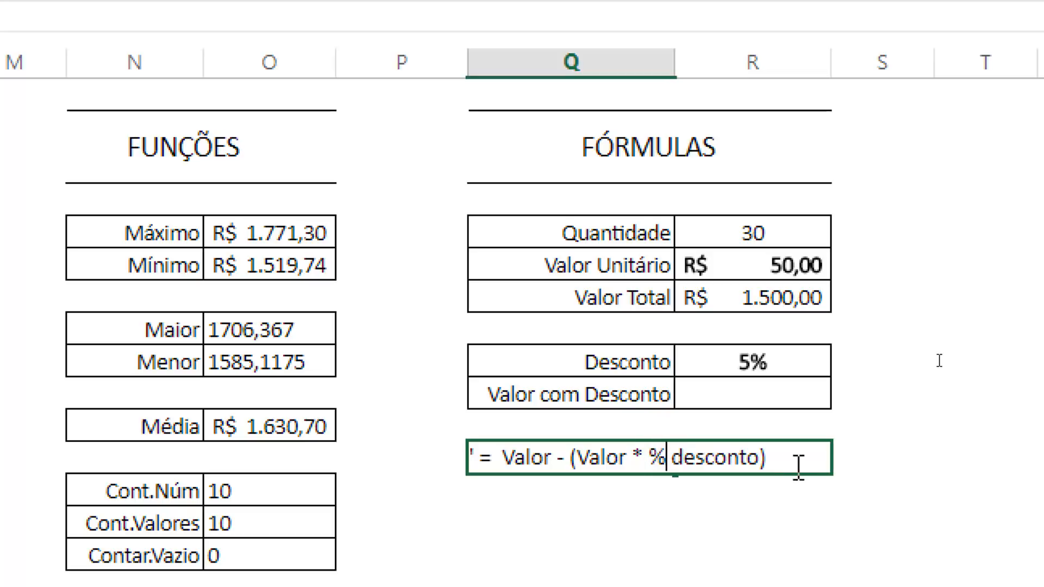
Examine the parts of the discount note, from the bracketed multiplication to the subtraction, and leave the cell
left_click_drag(772, 459, 572, 469)
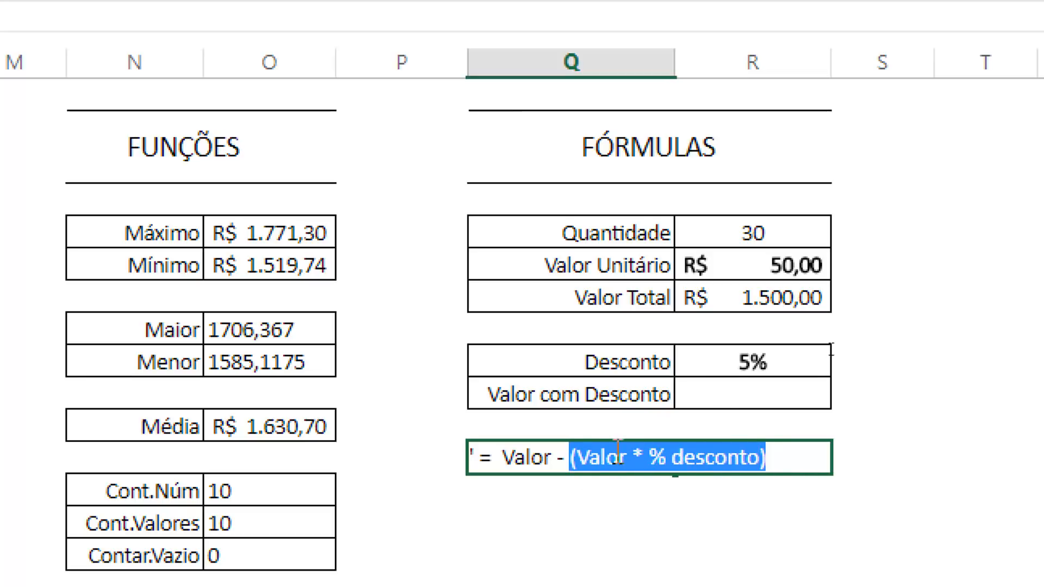
left_click(575, 457)
left_click(804, 458)
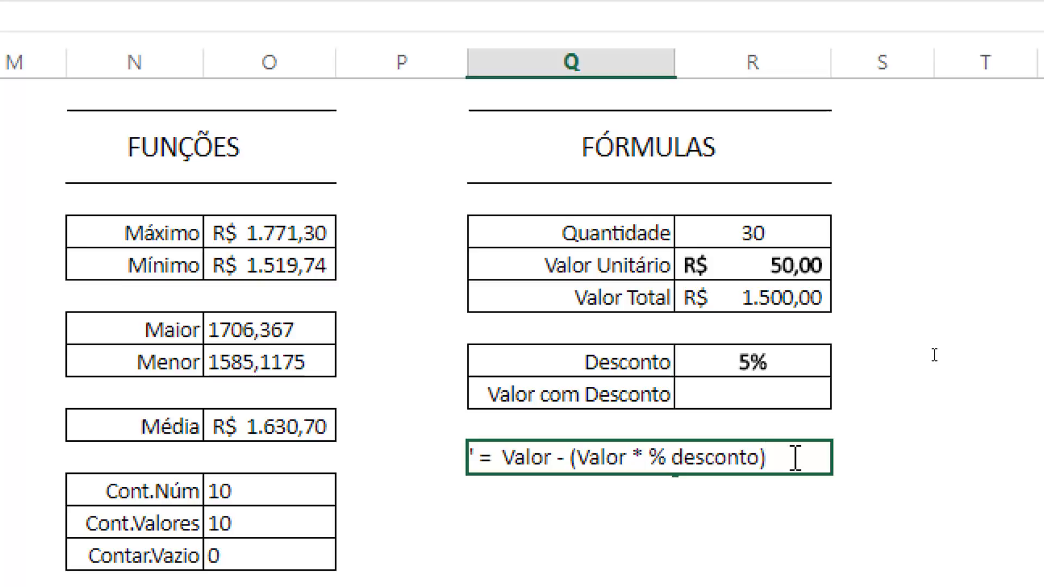
left_click_drag(790, 457, 661, 456)
left_click(664, 457)
left_click_drag(577, 456, 761, 457)
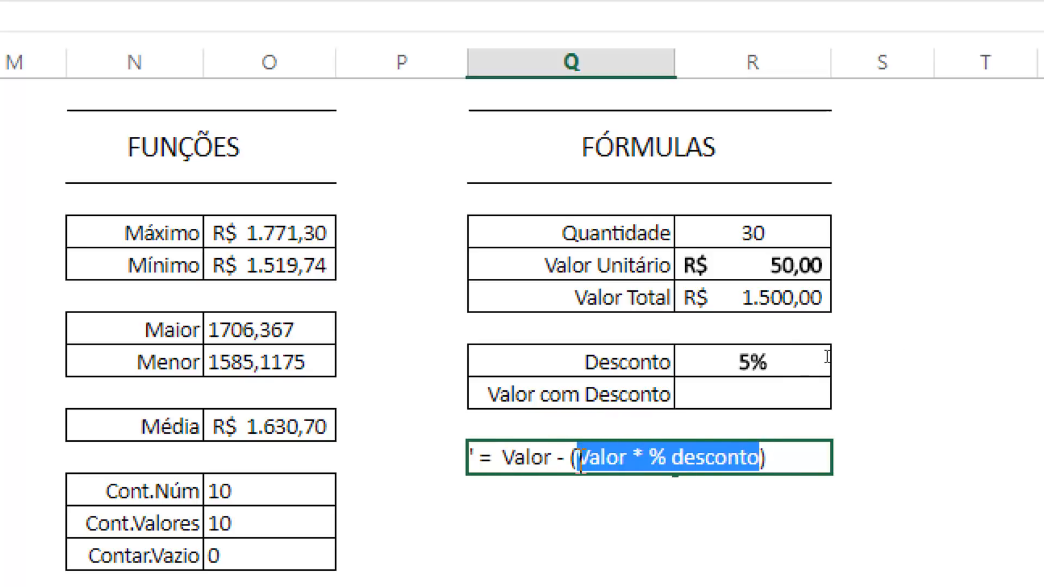
left_click(653, 462)
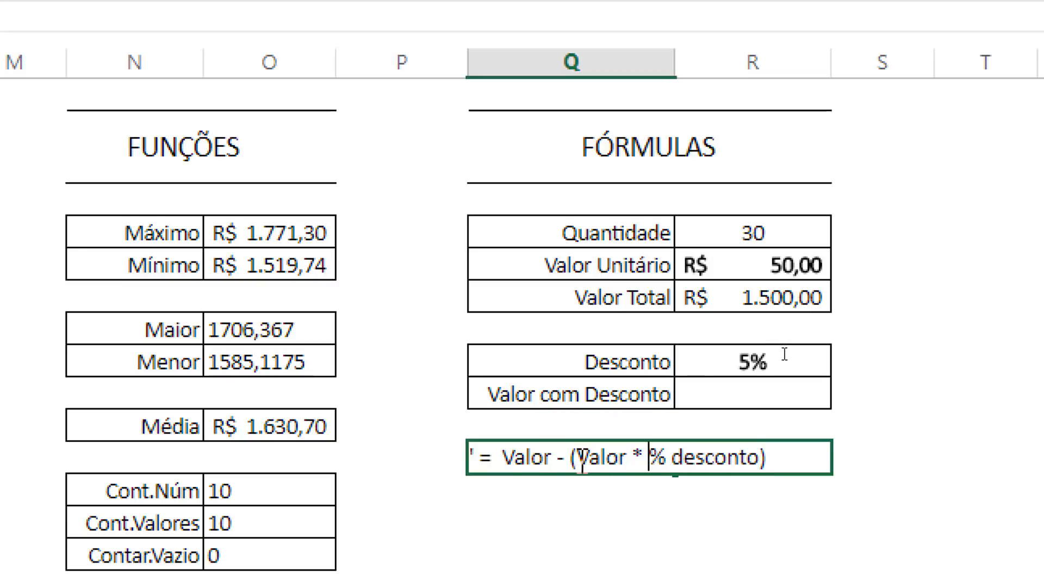
left_click_drag(496, 458, 802, 468)
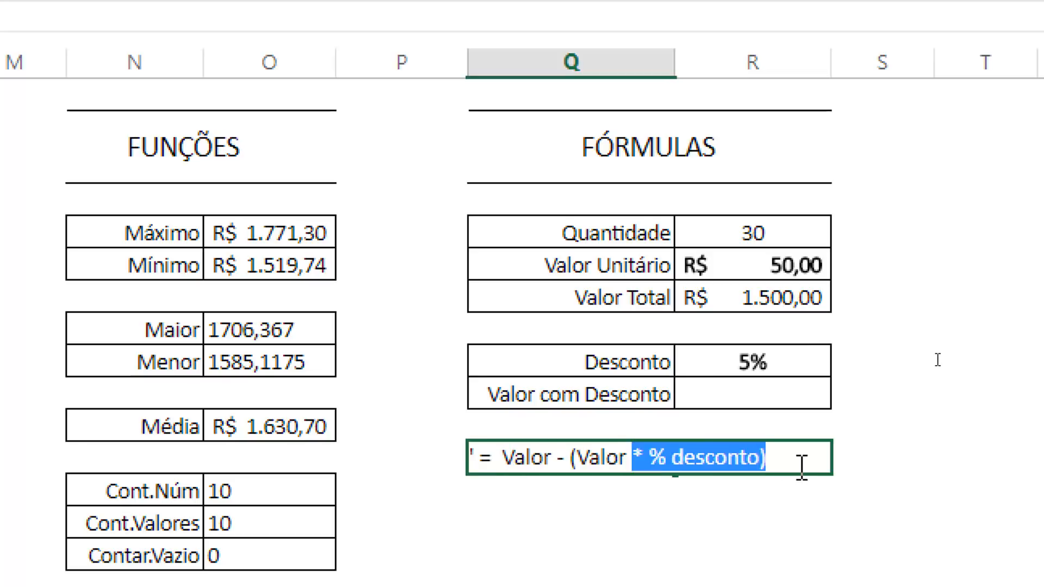
left_click(604, 462)
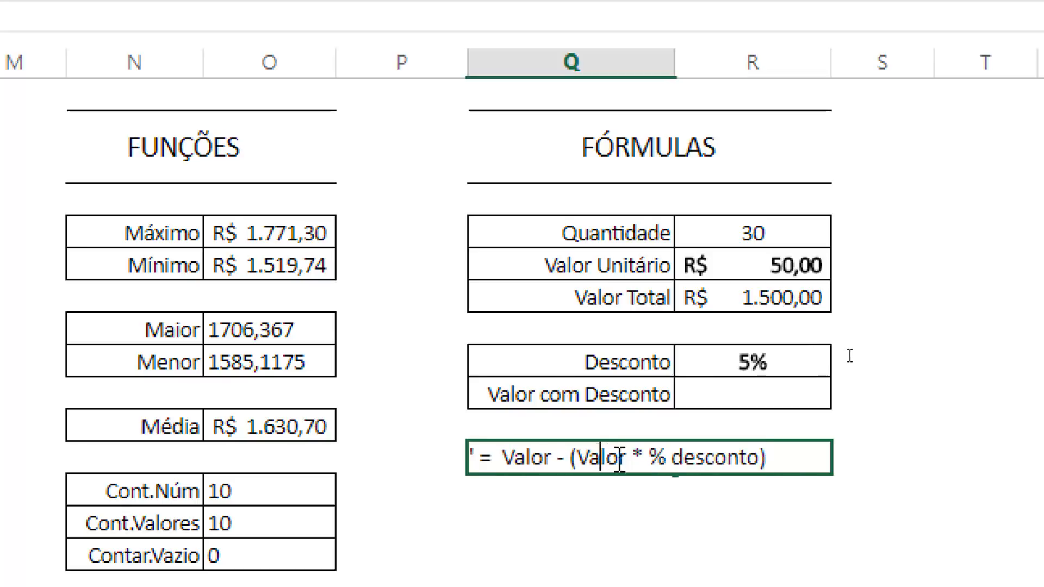
left_click_drag(628, 461, 504, 465)
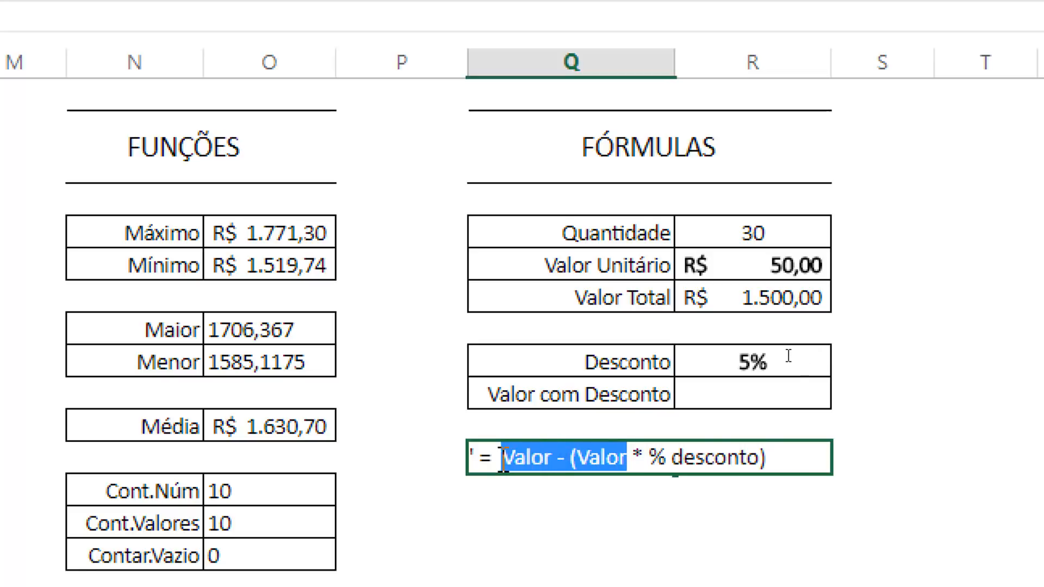
left_click(575, 462)
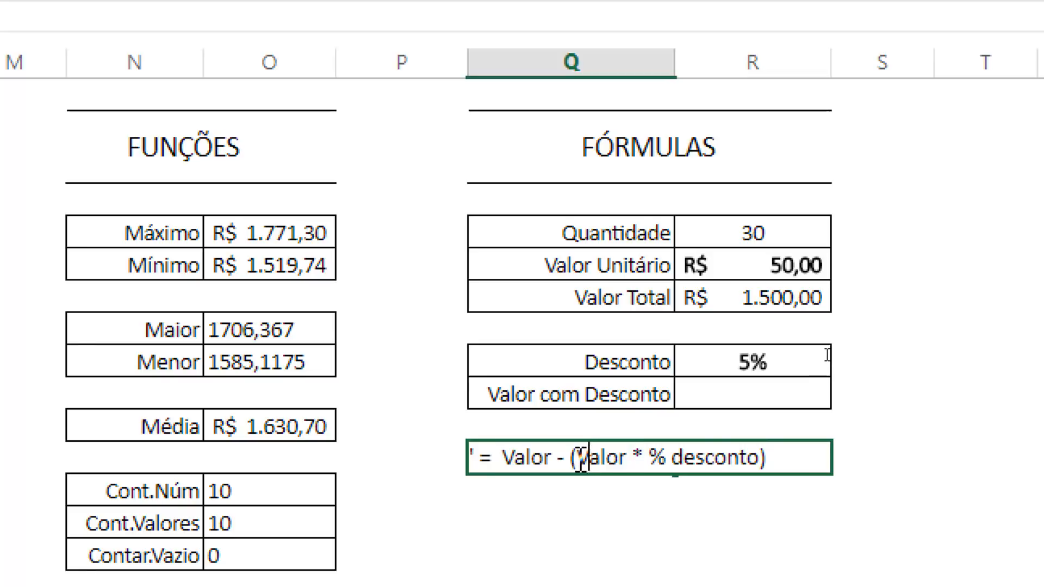
key("Right")
key("Right")
left_click(715, 498)
Enter the formula =R6-(R6*R8) in the cell beside Valor com Desconto to subtract the discount from Valor Total
left_click(711, 401)
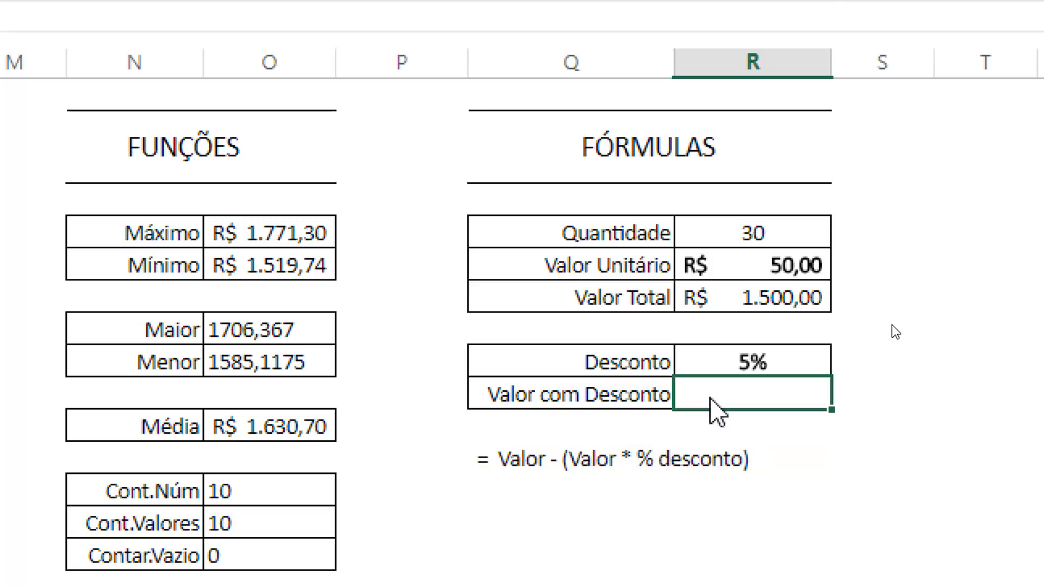
type("=")
left_click(762, 303)
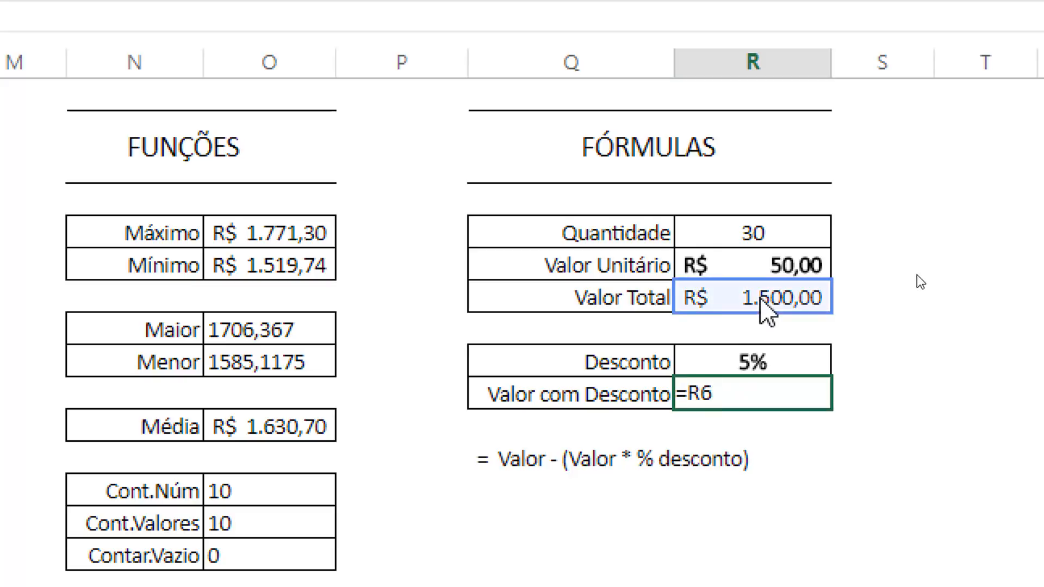
type("-")
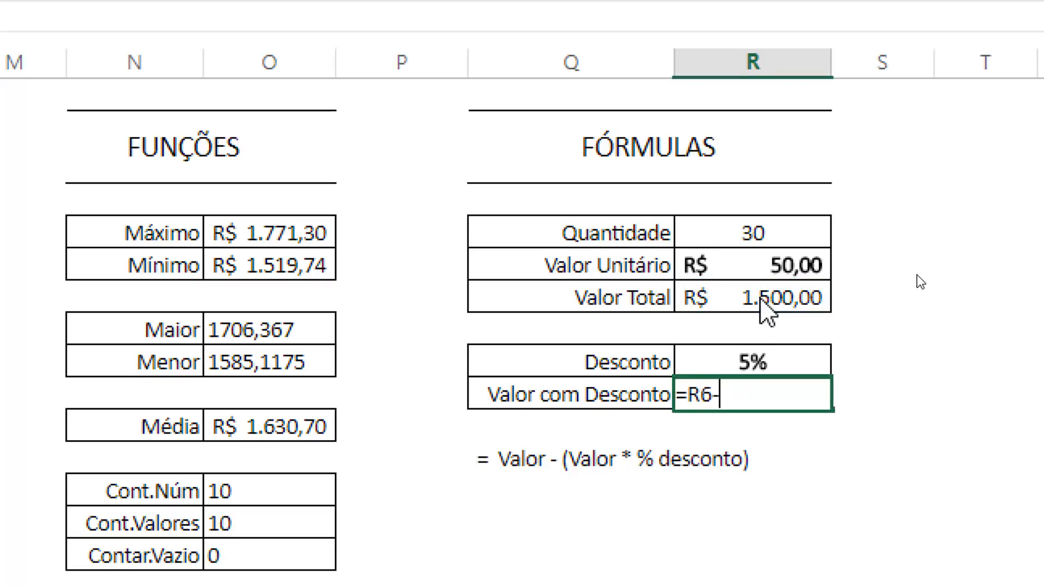
type("(")
left_click(767, 312)
type("*")
left_click(756, 362)
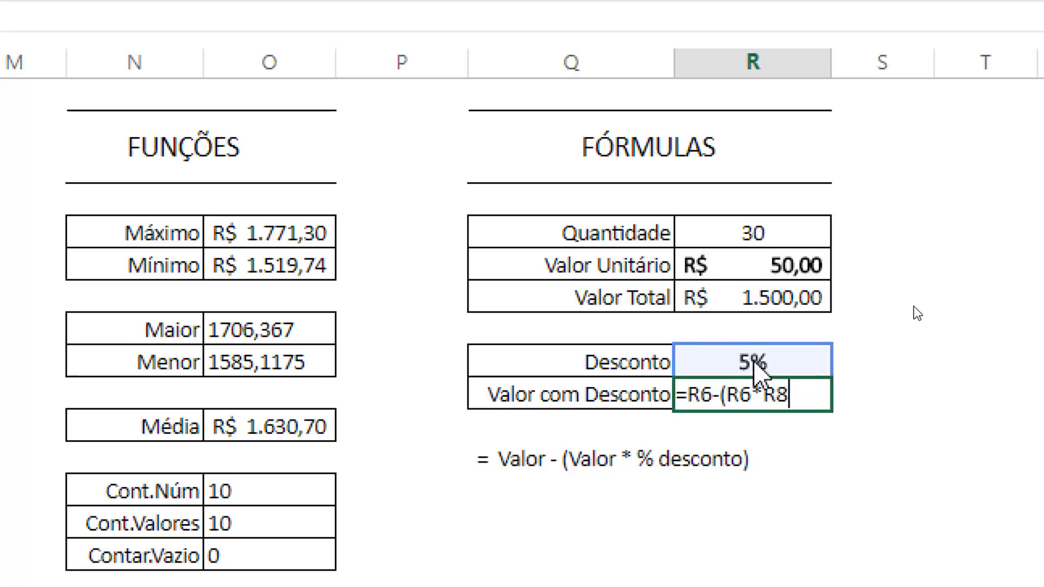
type(")")
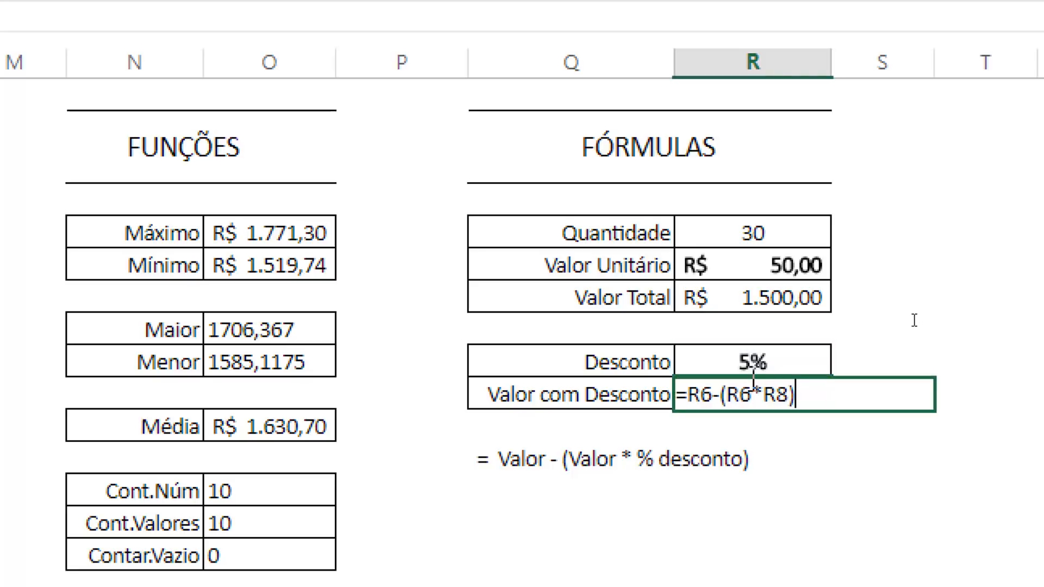
left_click_drag(792, 396, 696, 411)
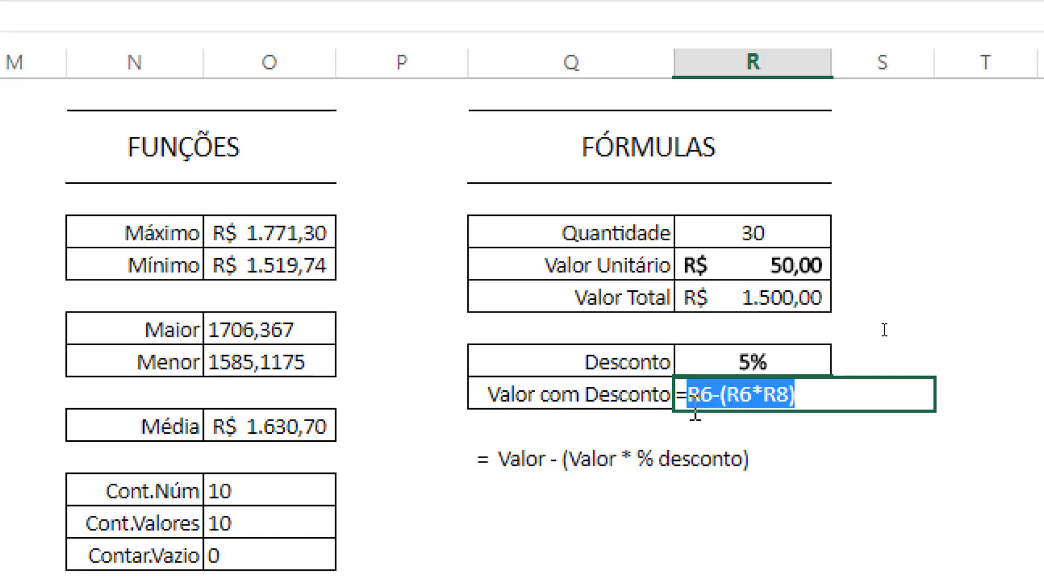
key("Return")
Replace the R8 reference in the Valor com Desconto formula with the fixed value 5%
left_click(724, 389)
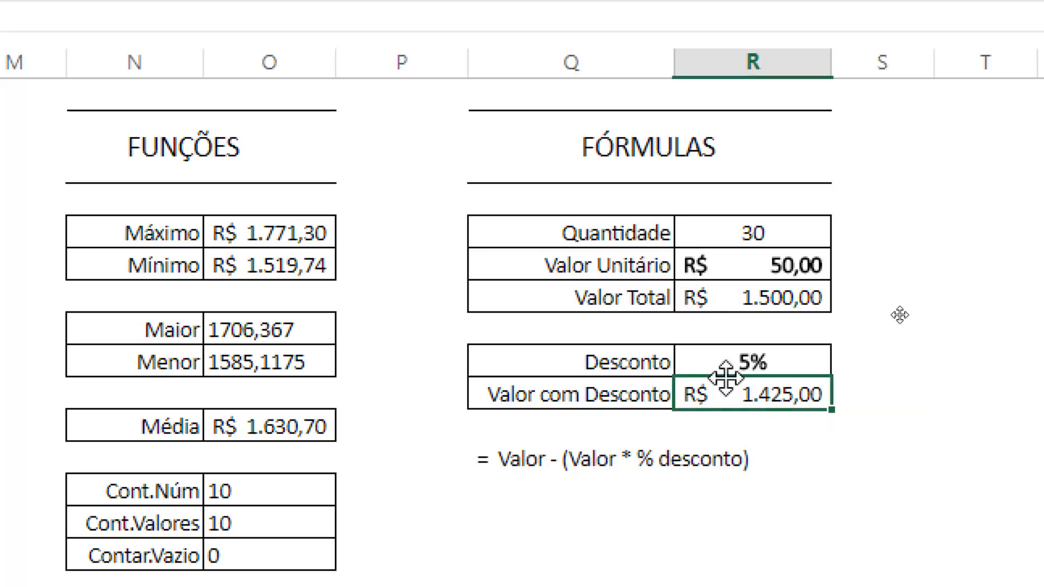
double_click(764, 397)
left_click_drag(764, 395, 789, 395)
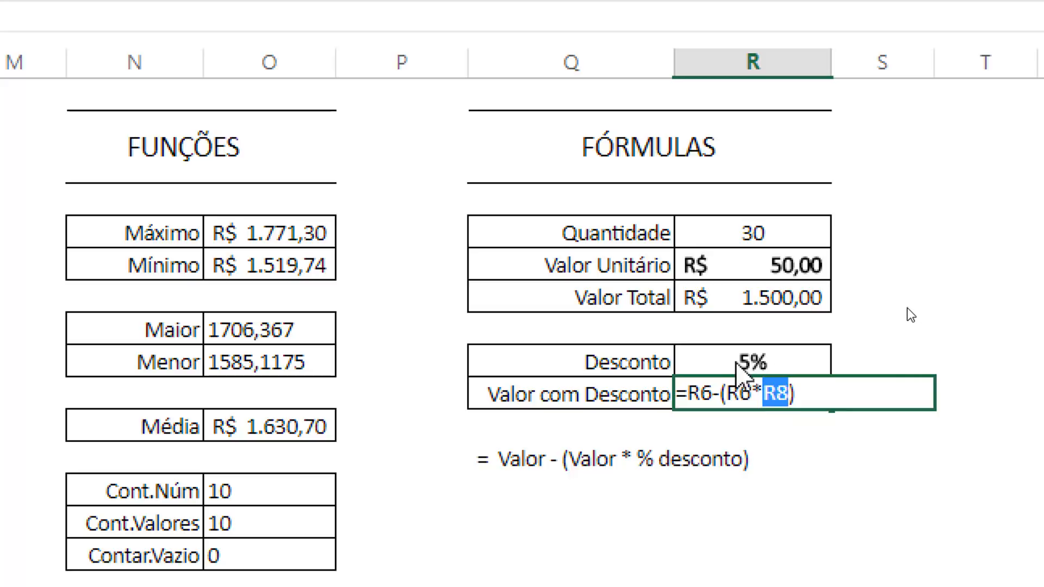
type("5%")
key("Return")
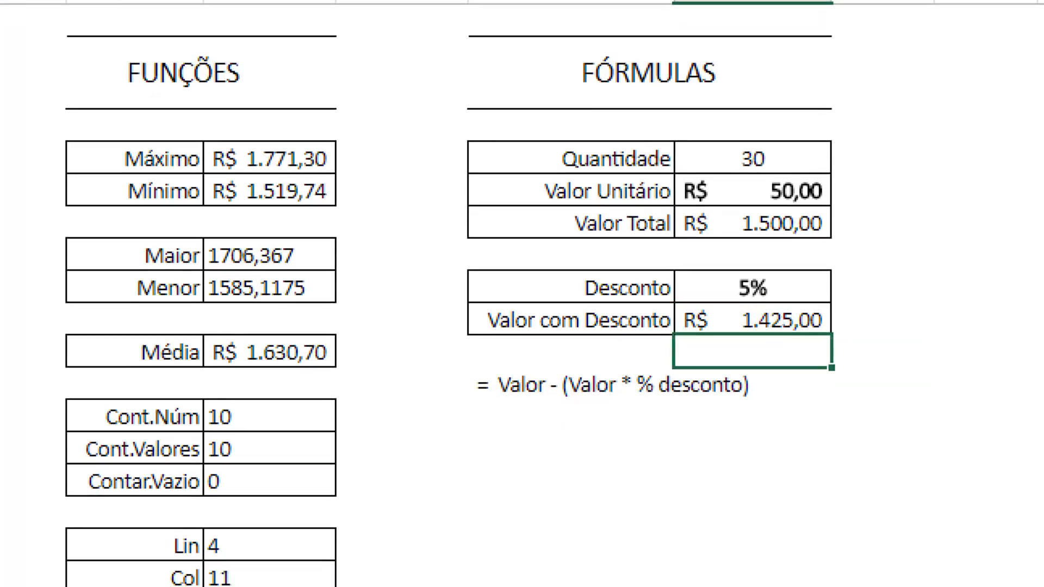
Replace the fixed 5% in the Valor com Desconto formula with a reference to the Desconto cell, giving =R6-(R6*R8)
left_click(761, 327)
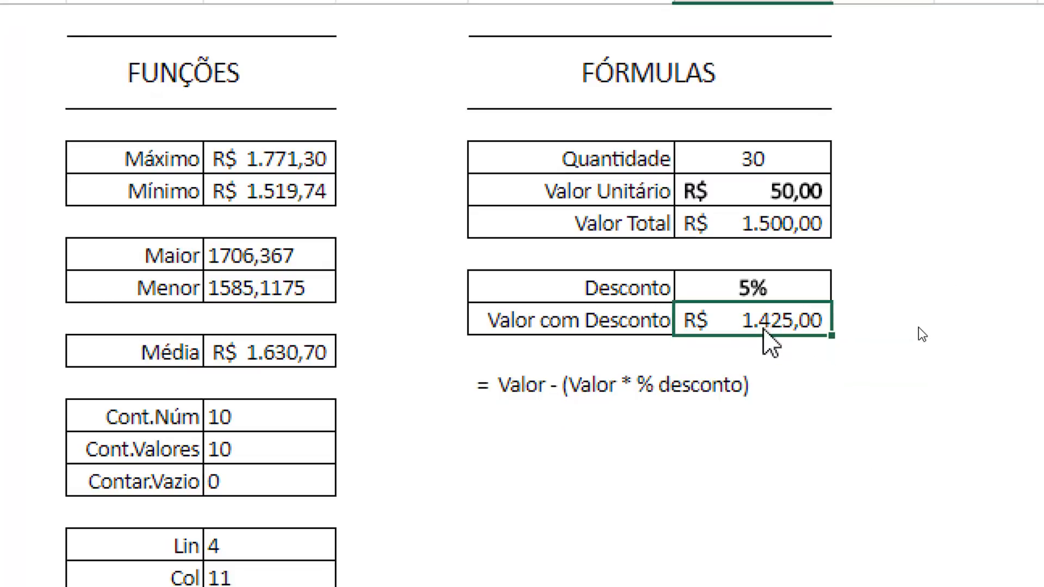
key("F2")
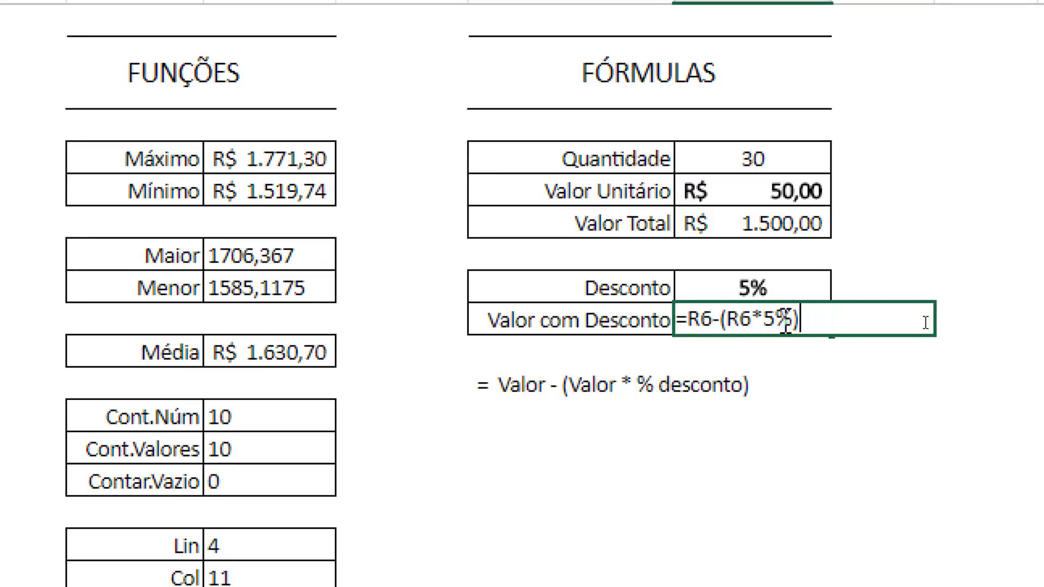
left_click_drag(762, 318, 792, 318)
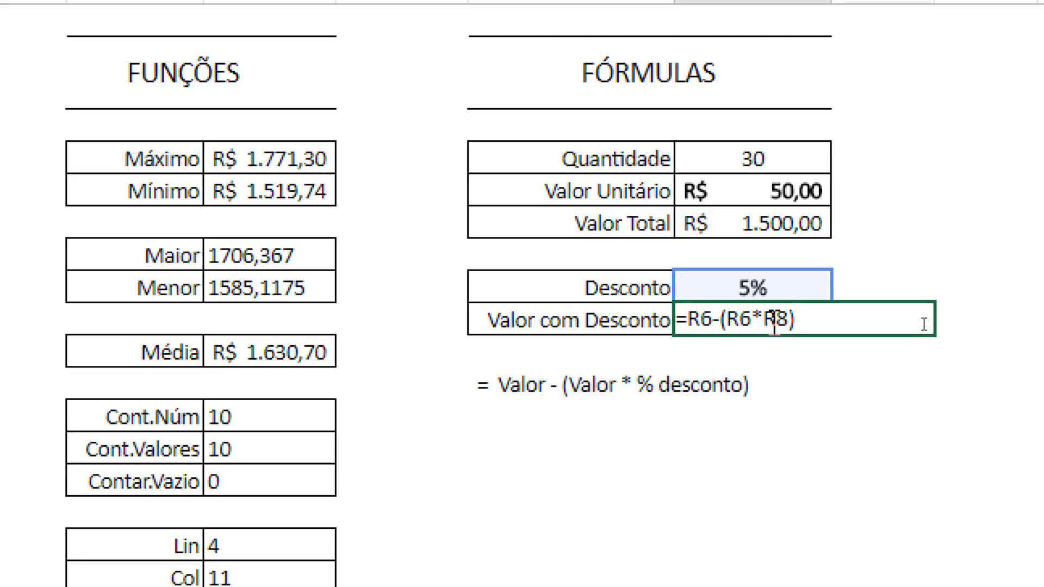
left_click_drag(795, 321, 681, 314)
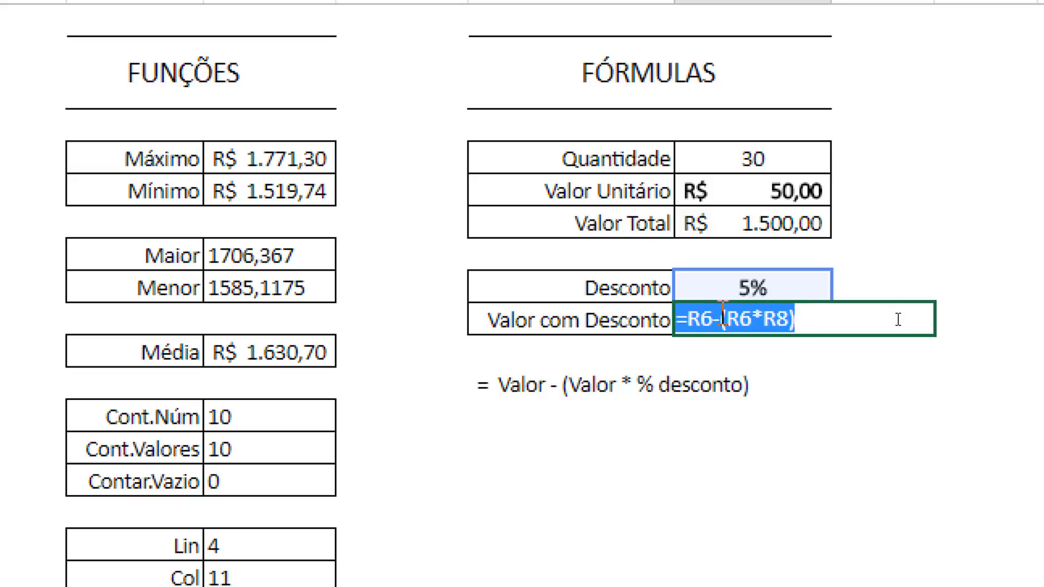
left_click(819, 322)
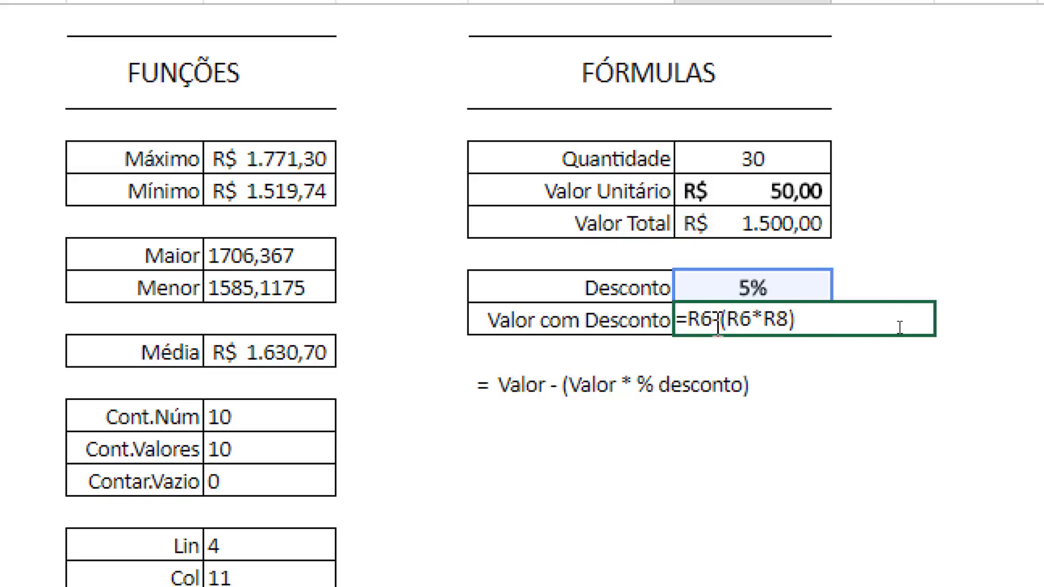
key("Return")
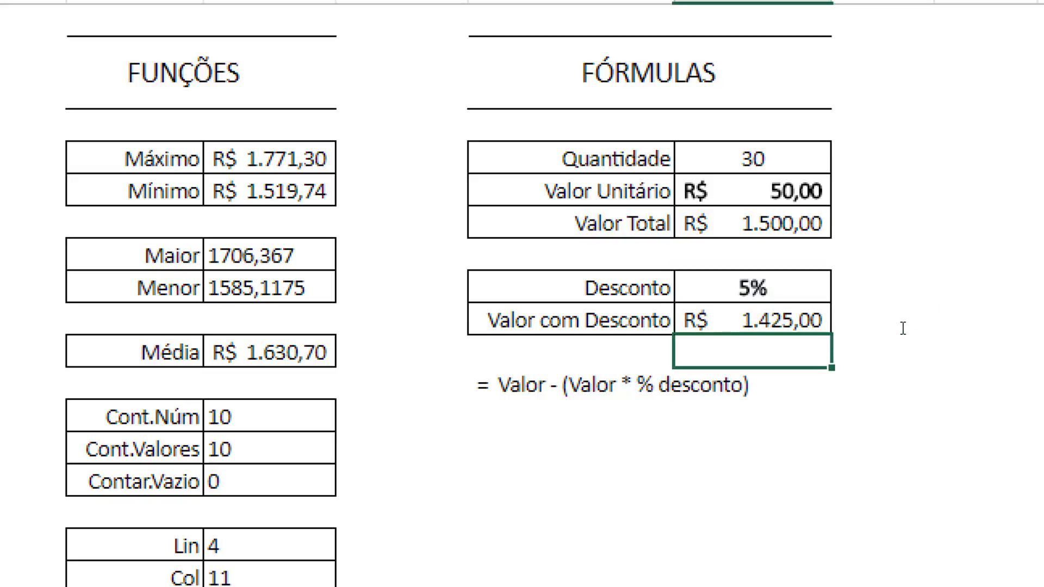
Test the Desconto cell with 50%, 90%, 100% and 10%, and set it back to 5%
left_click(756, 294)
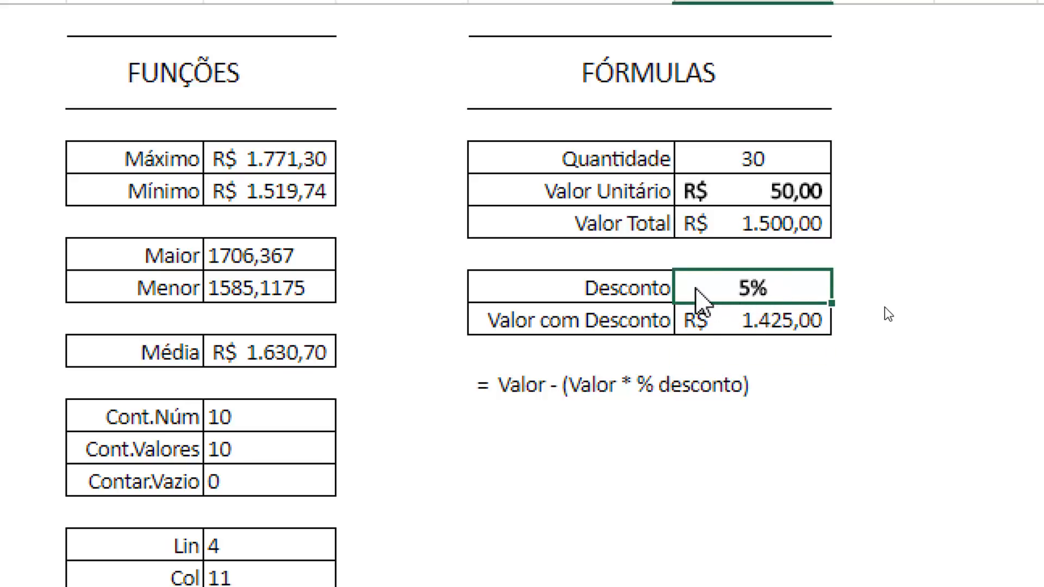
type("50")
key("Return")
key("Up")
type("90")
key("Return")
key("Up")
type("100")
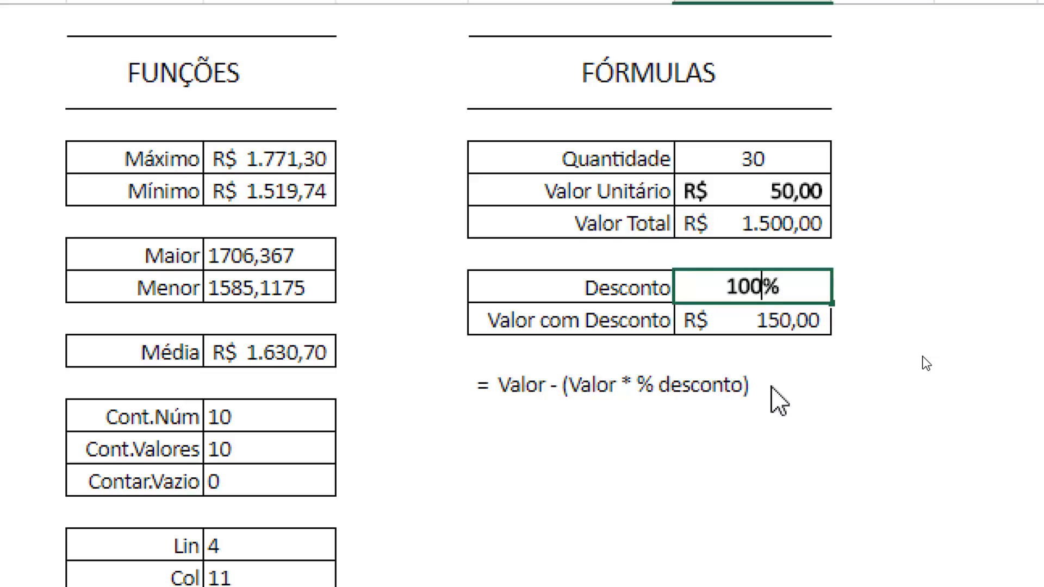
key("Return")
key("Up")
type("10")
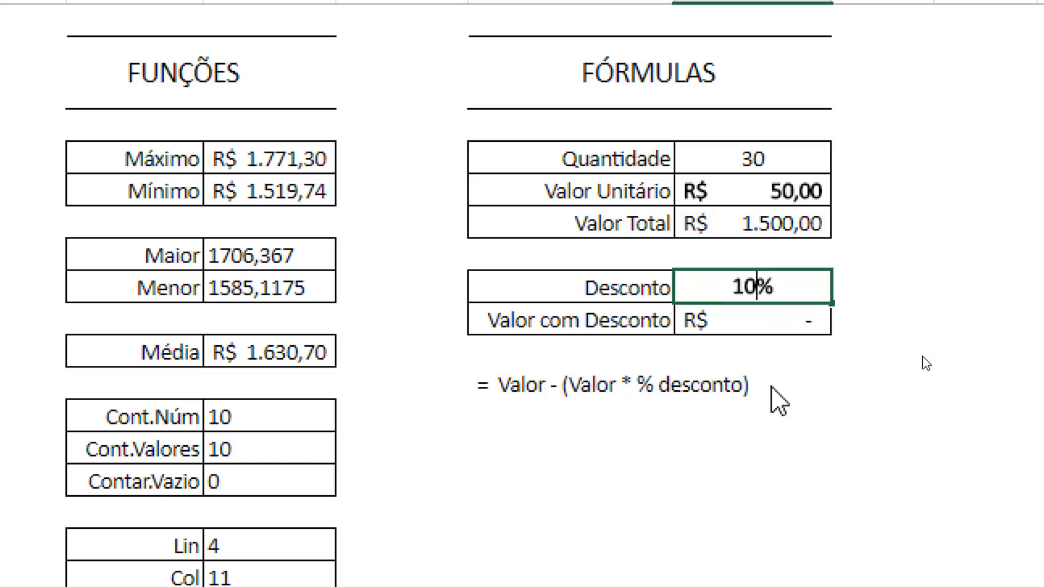
key("Return")
key("Up")
type("5")
key("Return")
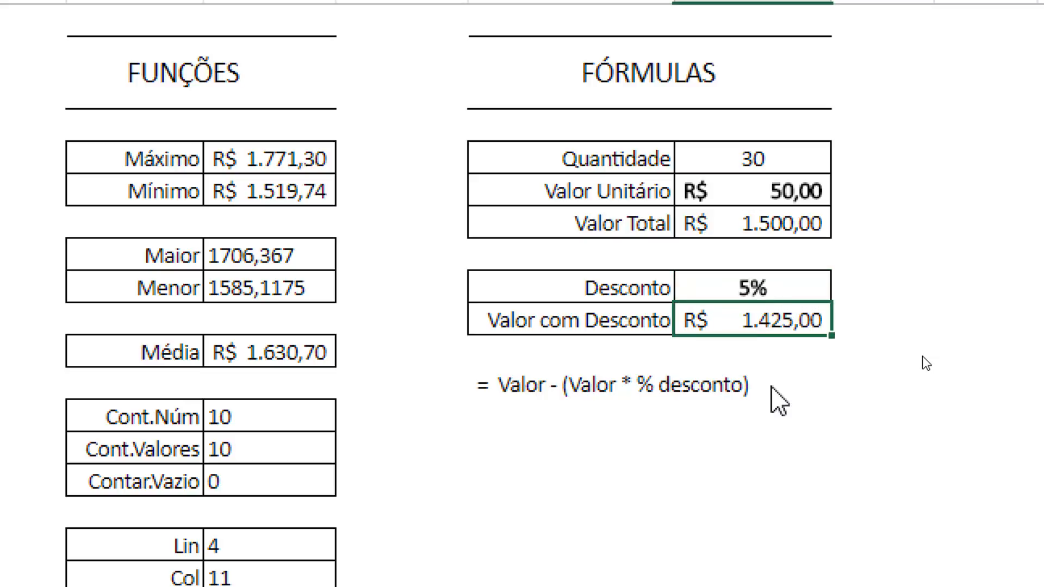
Set Quantidade to 20 and Valor Unitário to 2,99 in the FÓRMULAS table
left_click(778, 221)
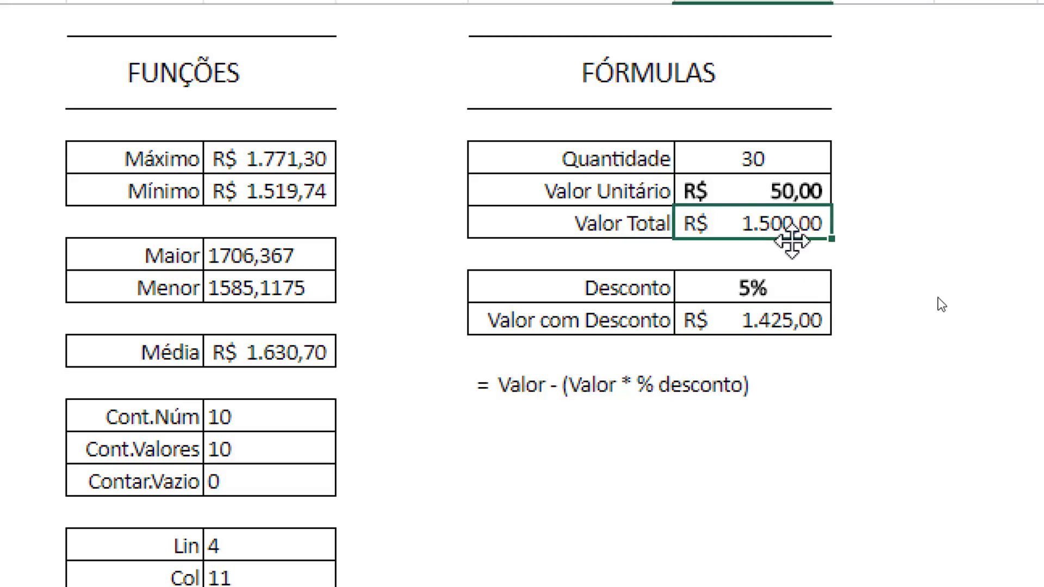
left_click(798, 326)
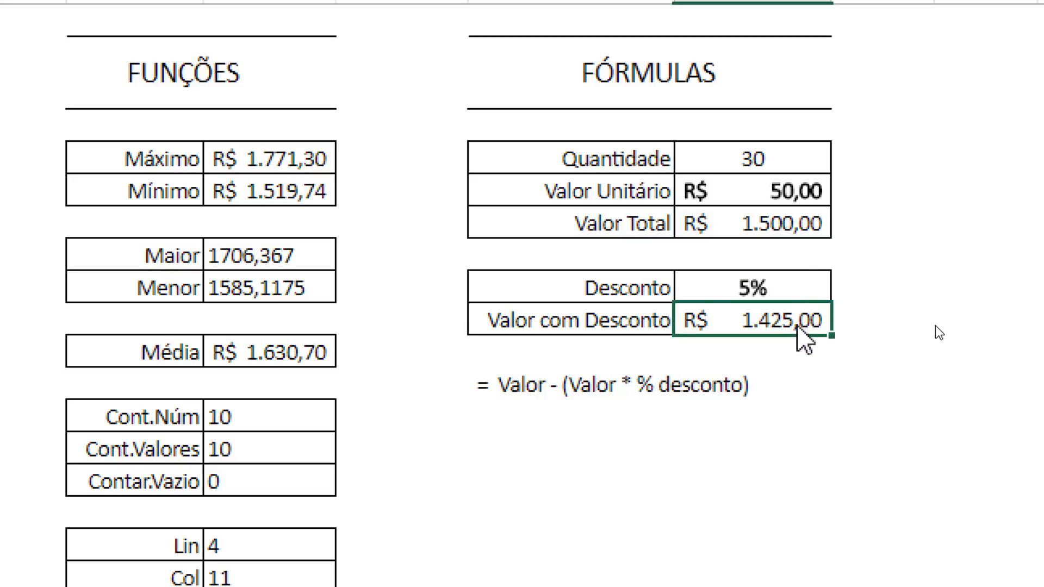
left_click(771, 161)
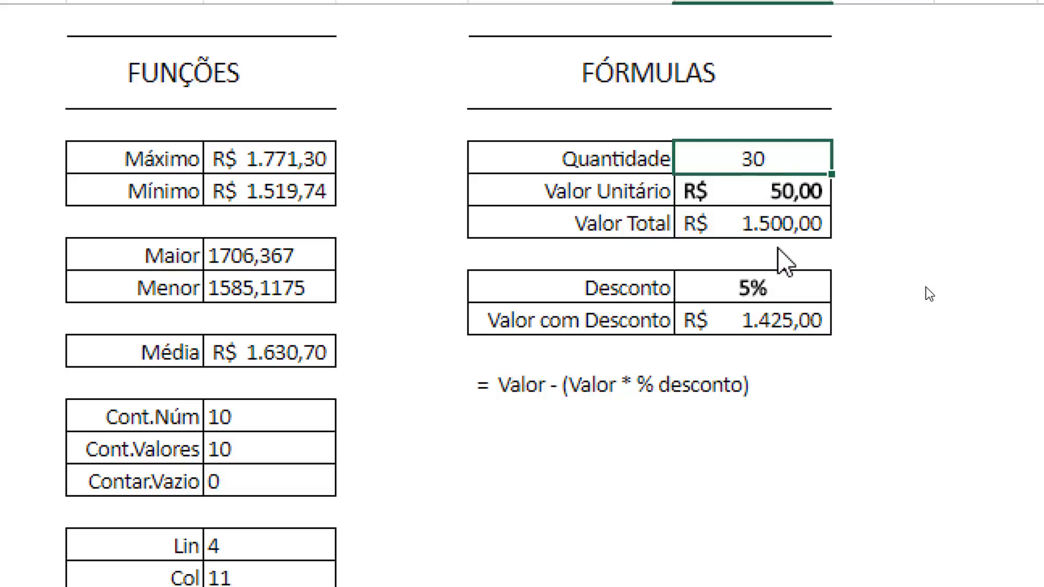
type("20")
key("Return")
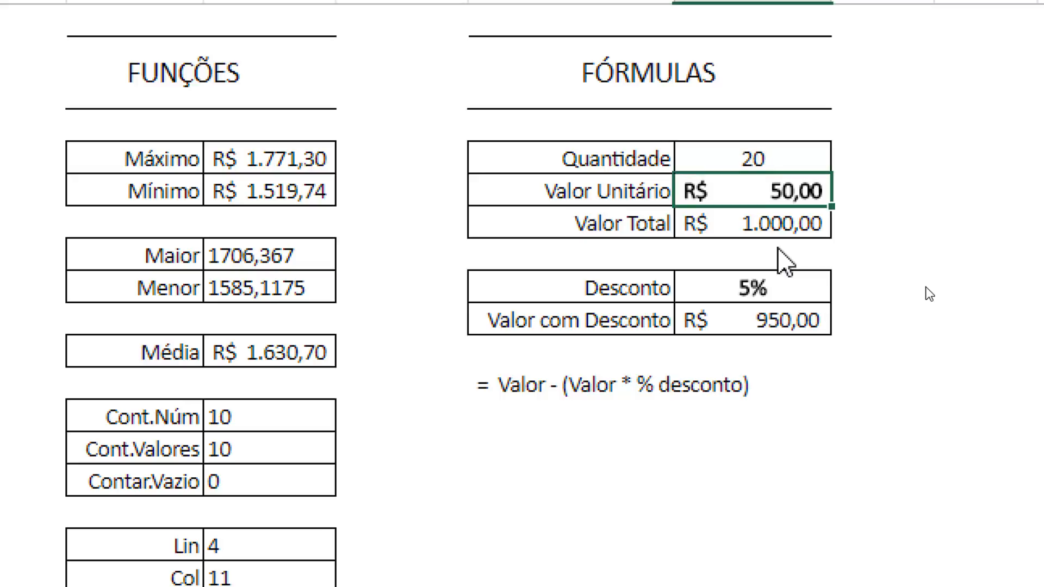
type("2,99")
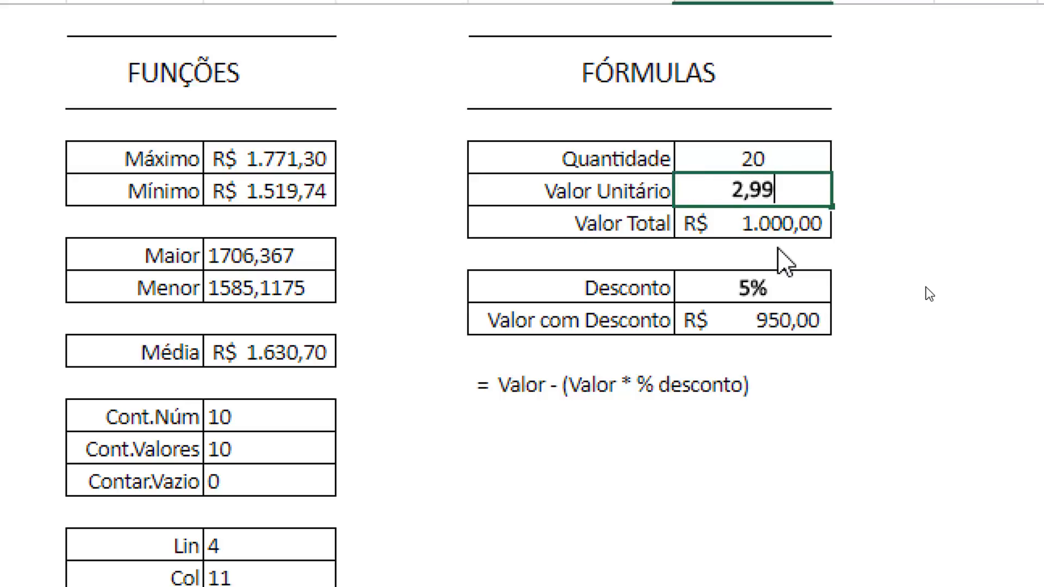
key("Return")
Set Desconto to 4% and review the discount, unit price and quantity cells
left_click(761, 282)
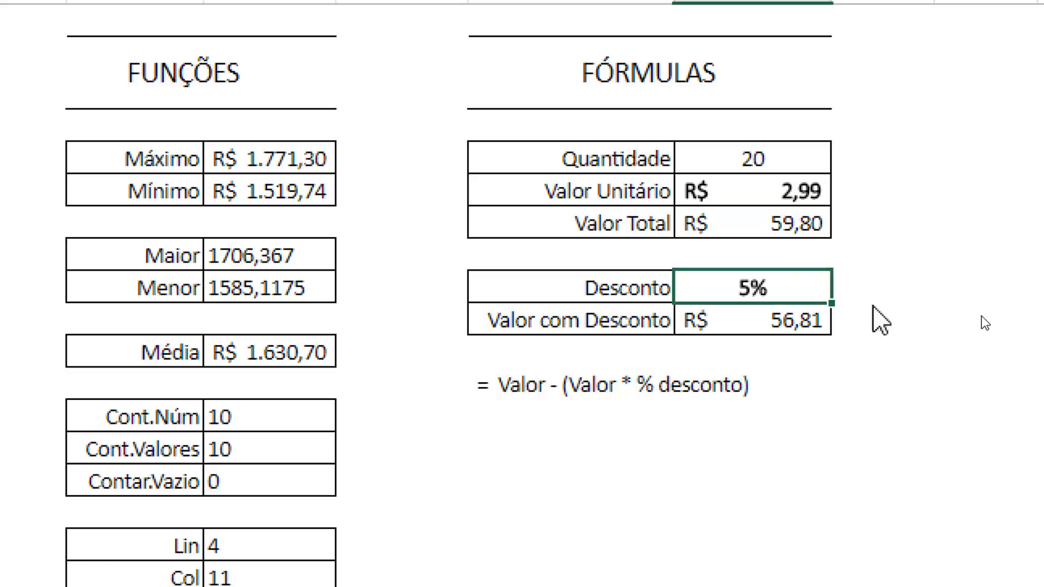
type("4")
key("Return")
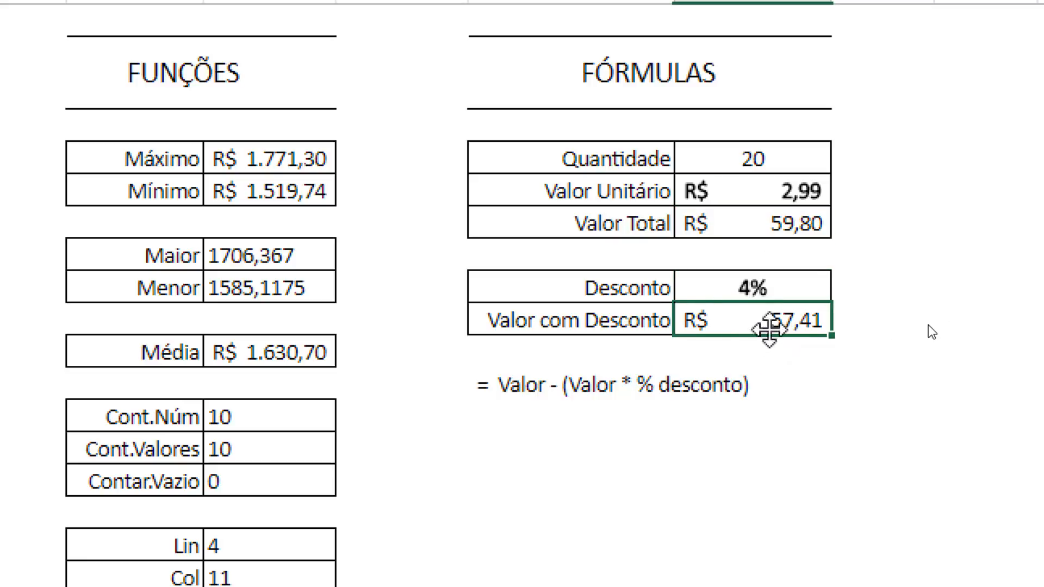
left_click(758, 288)
left_click(772, 200)
left_click(764, 159)
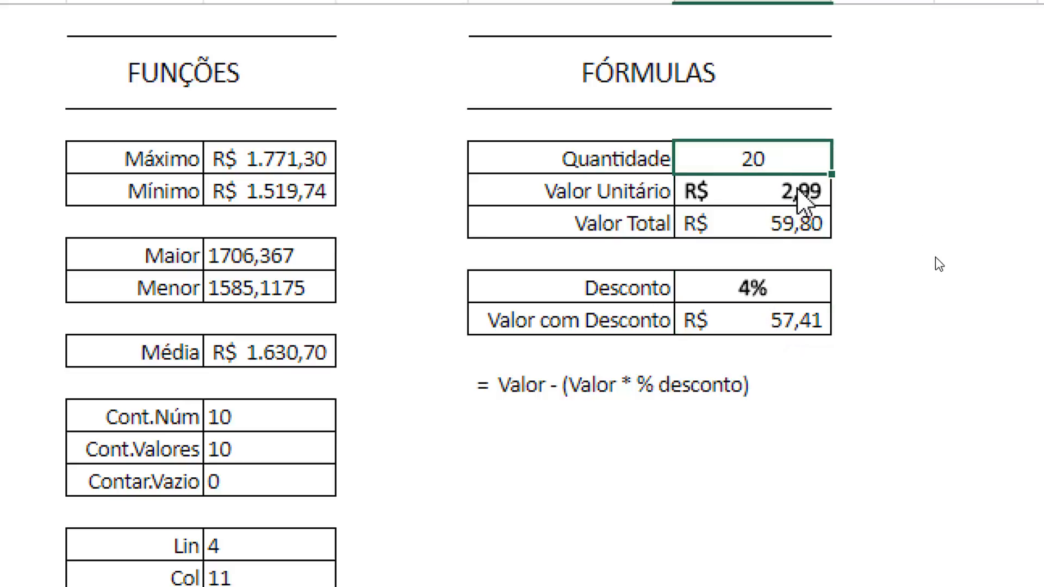
Set Valor Unitário to 3500 and Desconto to 8% in the FÓRMULAS table
left_click(798, 201)
type("3500")
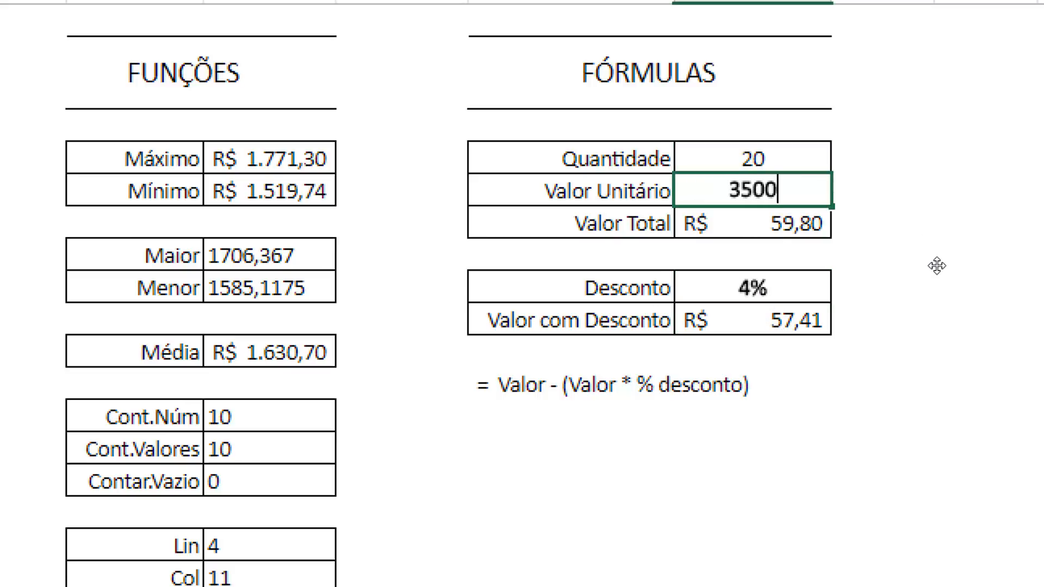
key("Return")
left_click(815, 285)
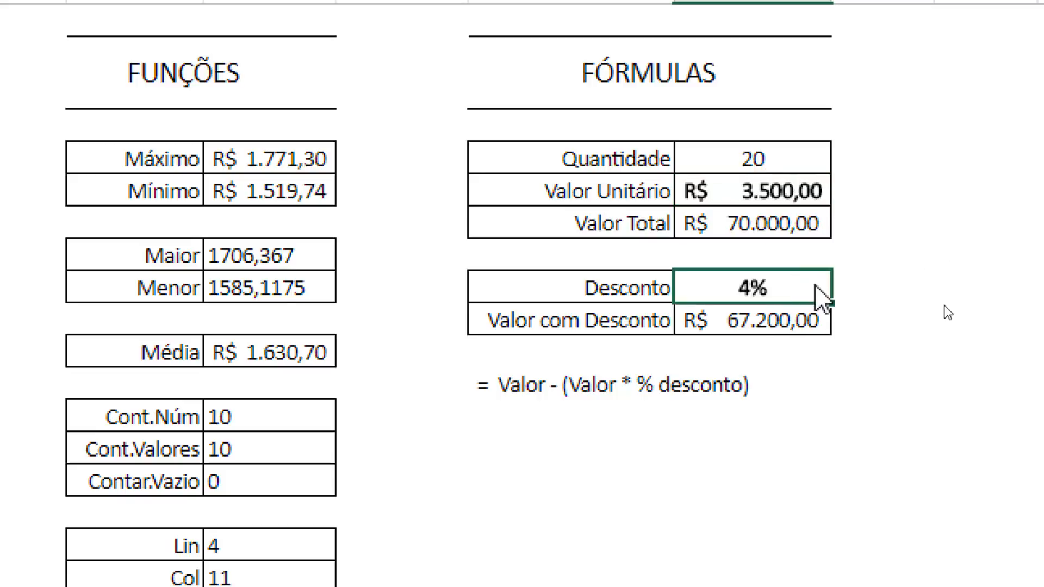
type("8")
key("Return")
Set Quantidade to 7 and select the Valor com Desconto result cell
left_click(783, 139)
left_click(791, 158)
type("7")
key("Return")
left_click(761, 325)
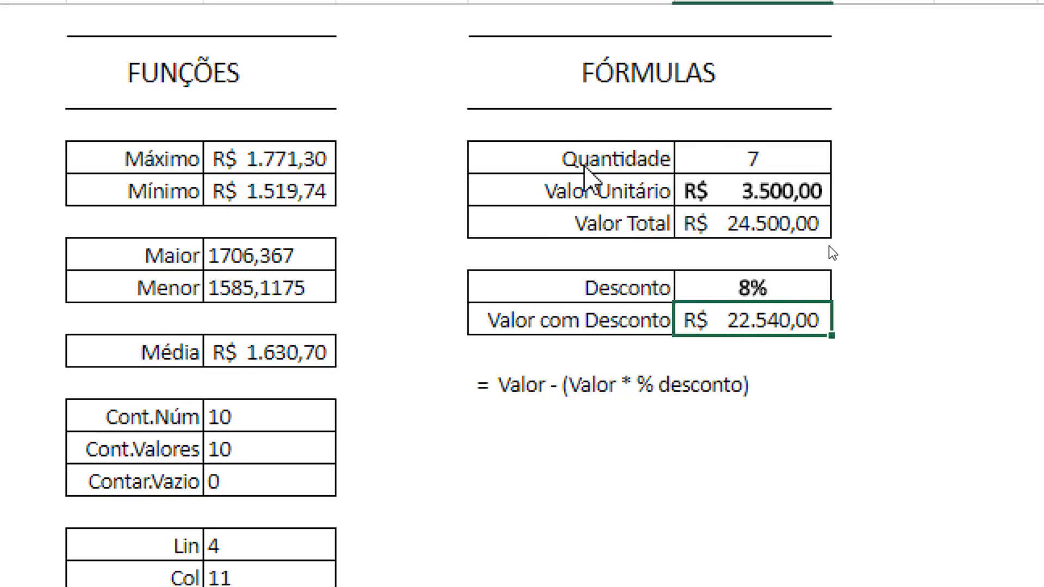